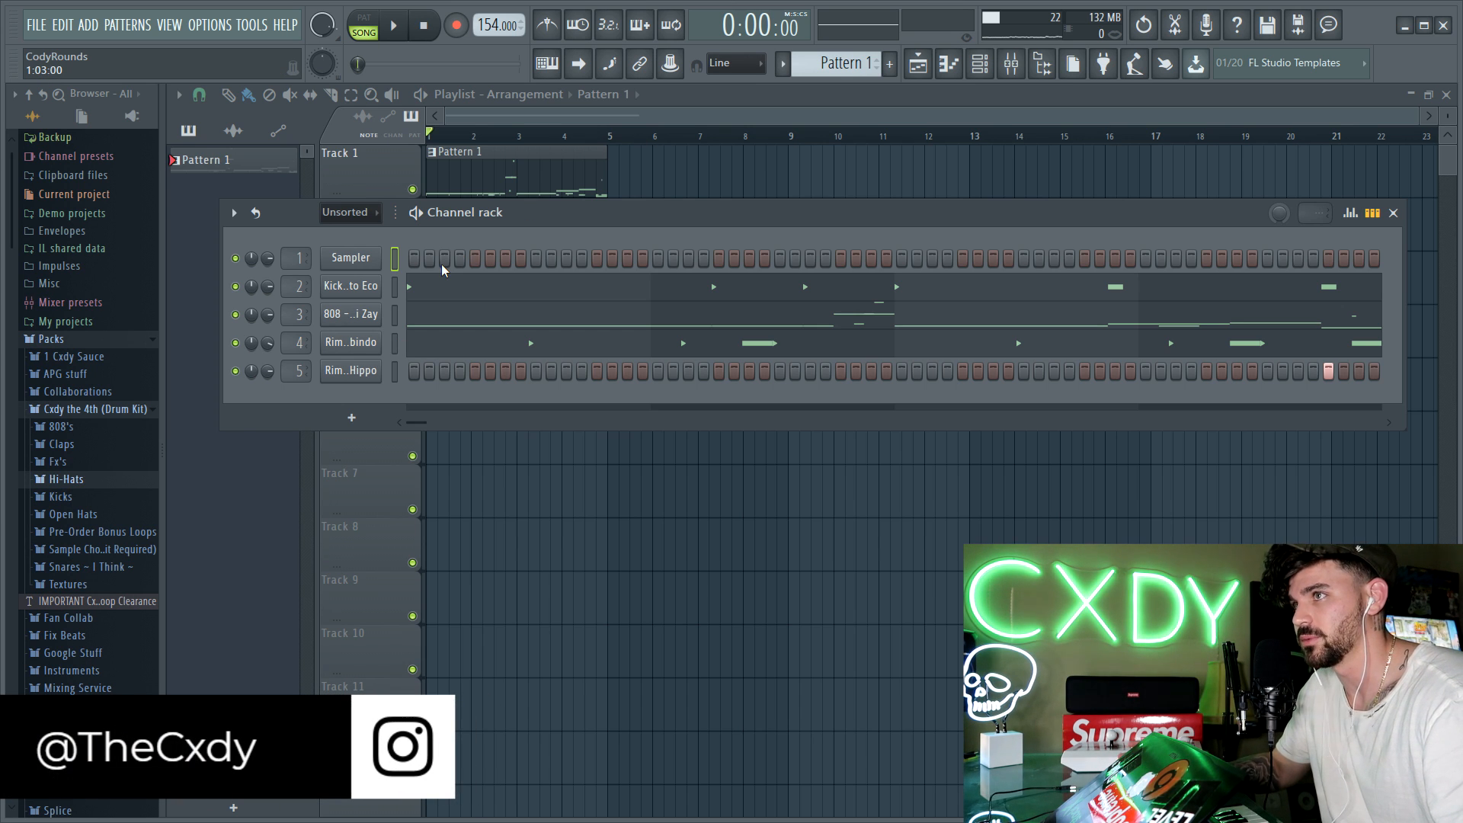
Step: Play the existing drum pattern from the start to hear it
key("space")
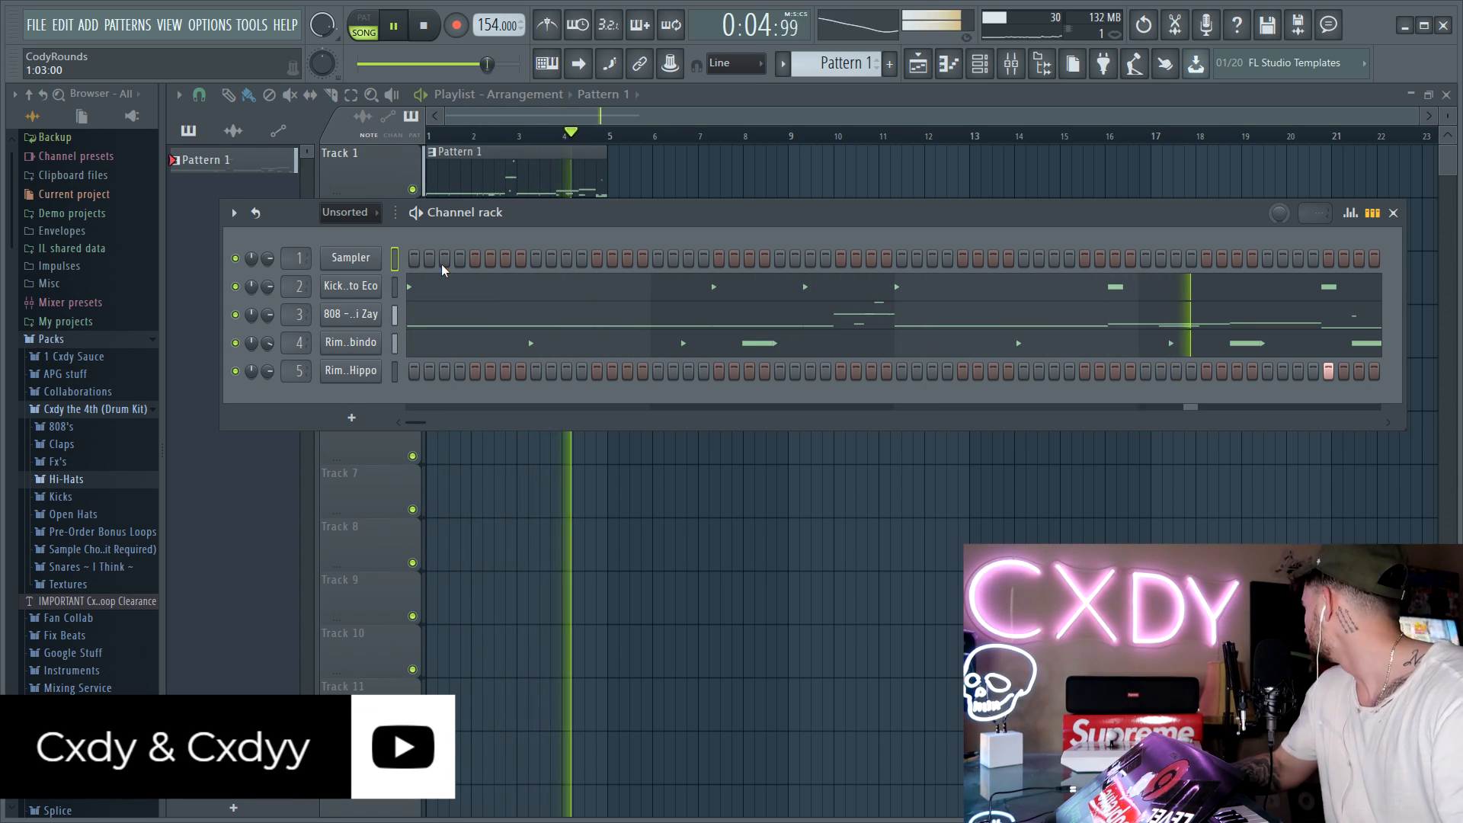
key("space")
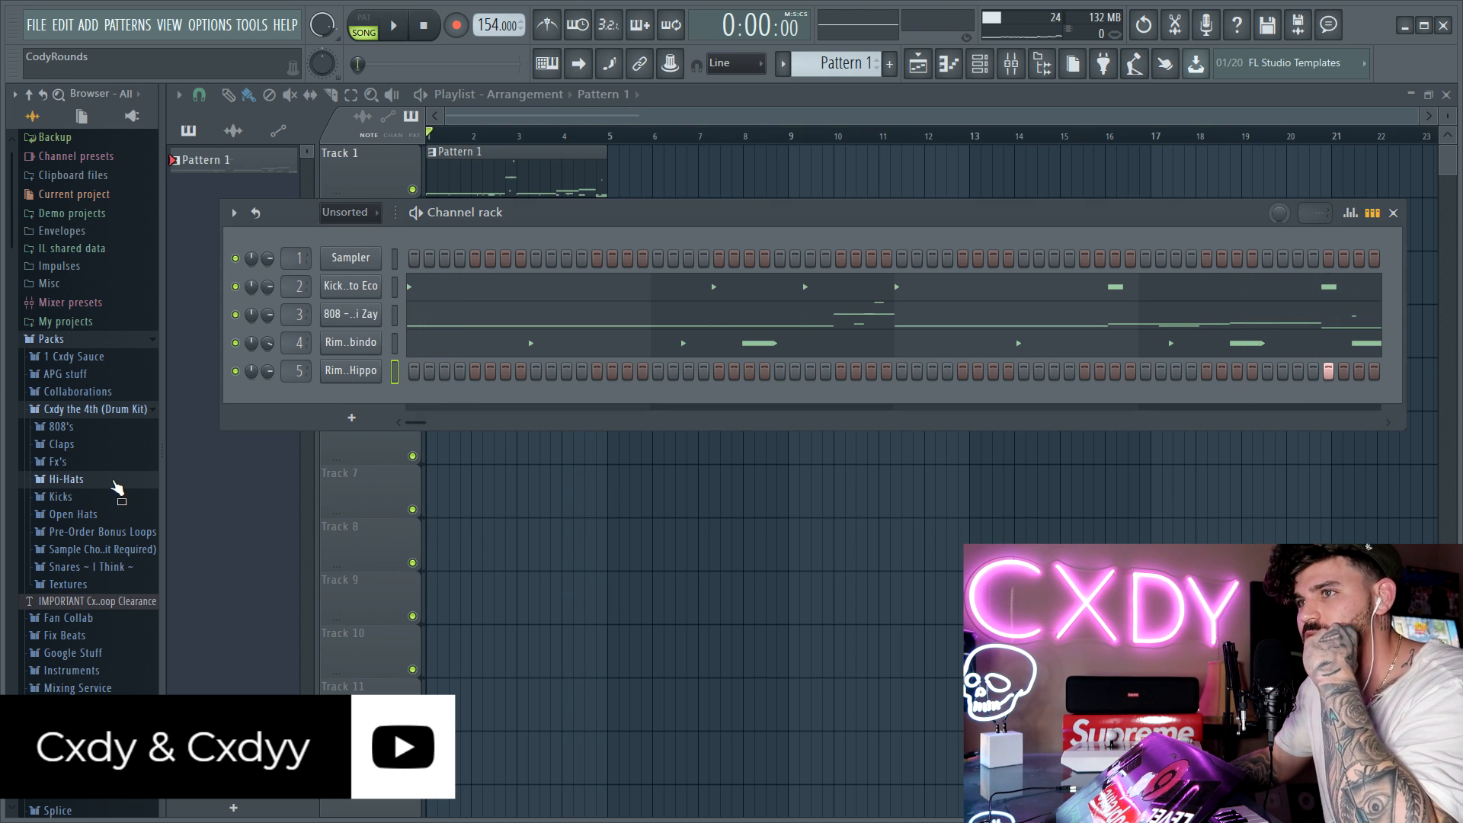
Step: Audition the hi-hats in the Cxdy the 4th drum kit and add Hi-Hat - Cesare Brandi as a new channel
left_click(69, 480)
left_click(130, 514)
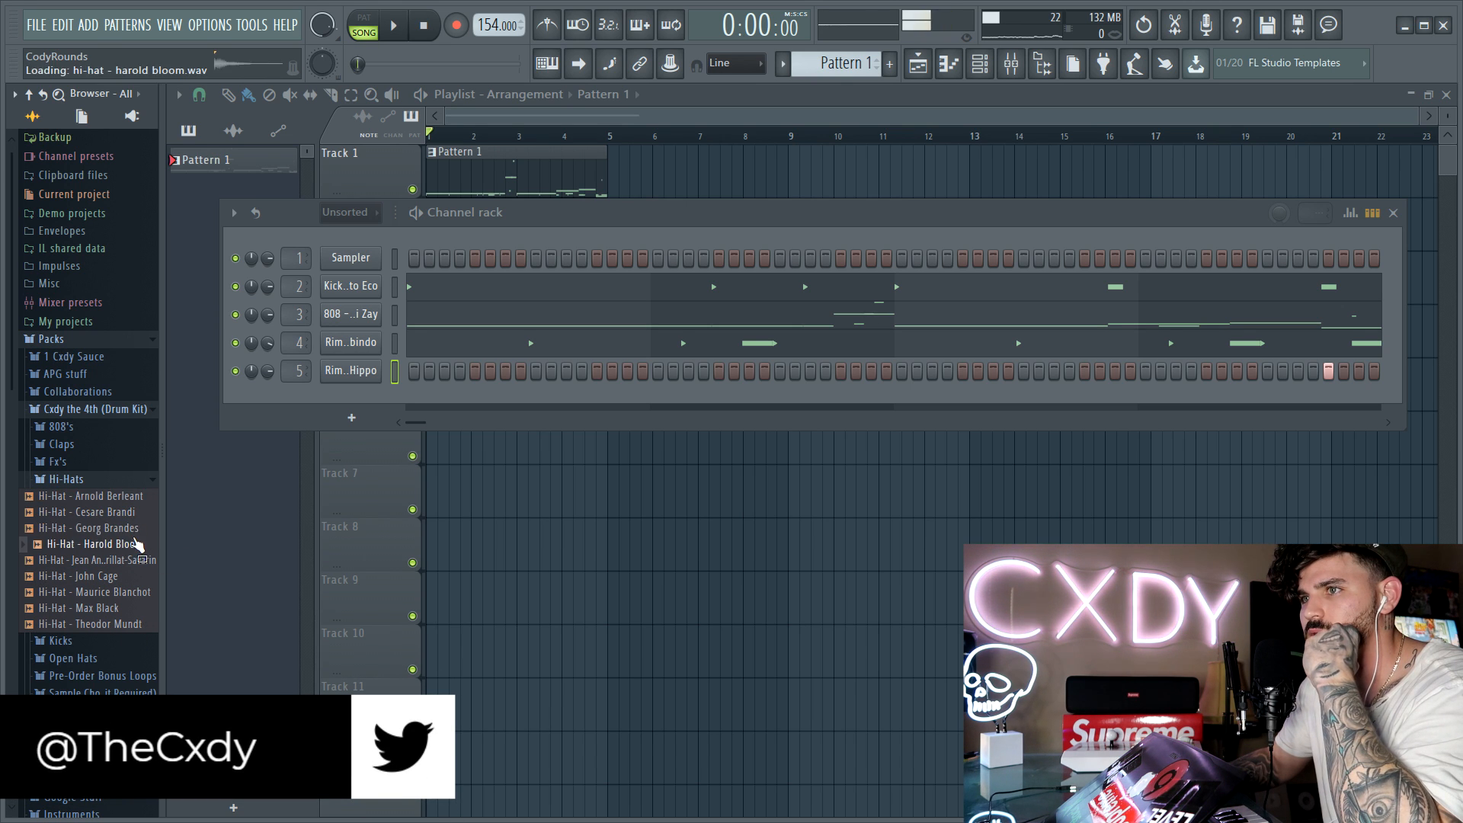
left_click_drag(364, 396, 370, 398)
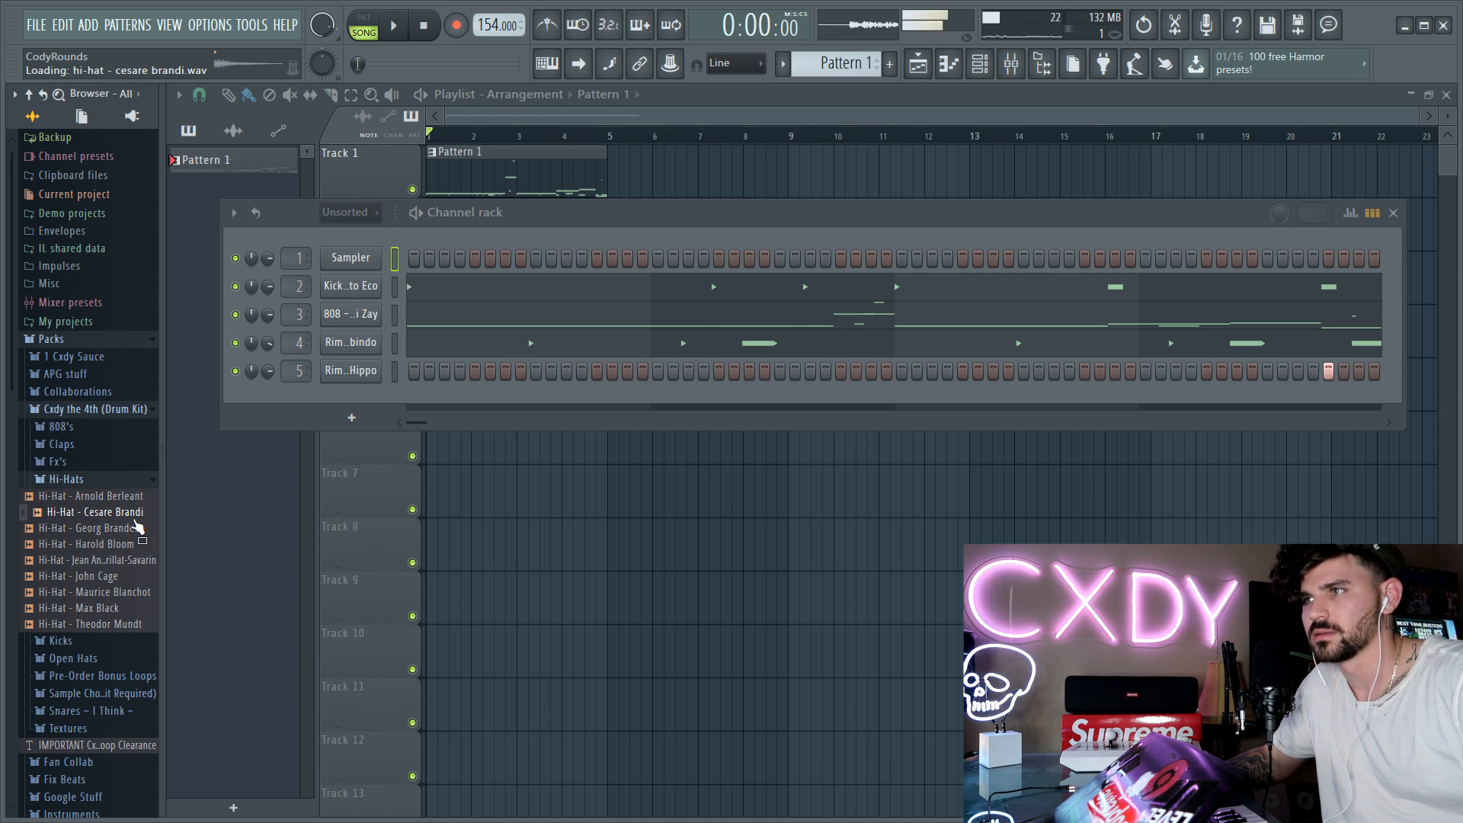
left_click_drag(382, 391, 367, 399)
Step: Fill every second step of the Cesare Brandi hi-hat channel
right_click(367, 399)
left_click(619, 468)
right_click(355, 399)
left_click(587, 456)
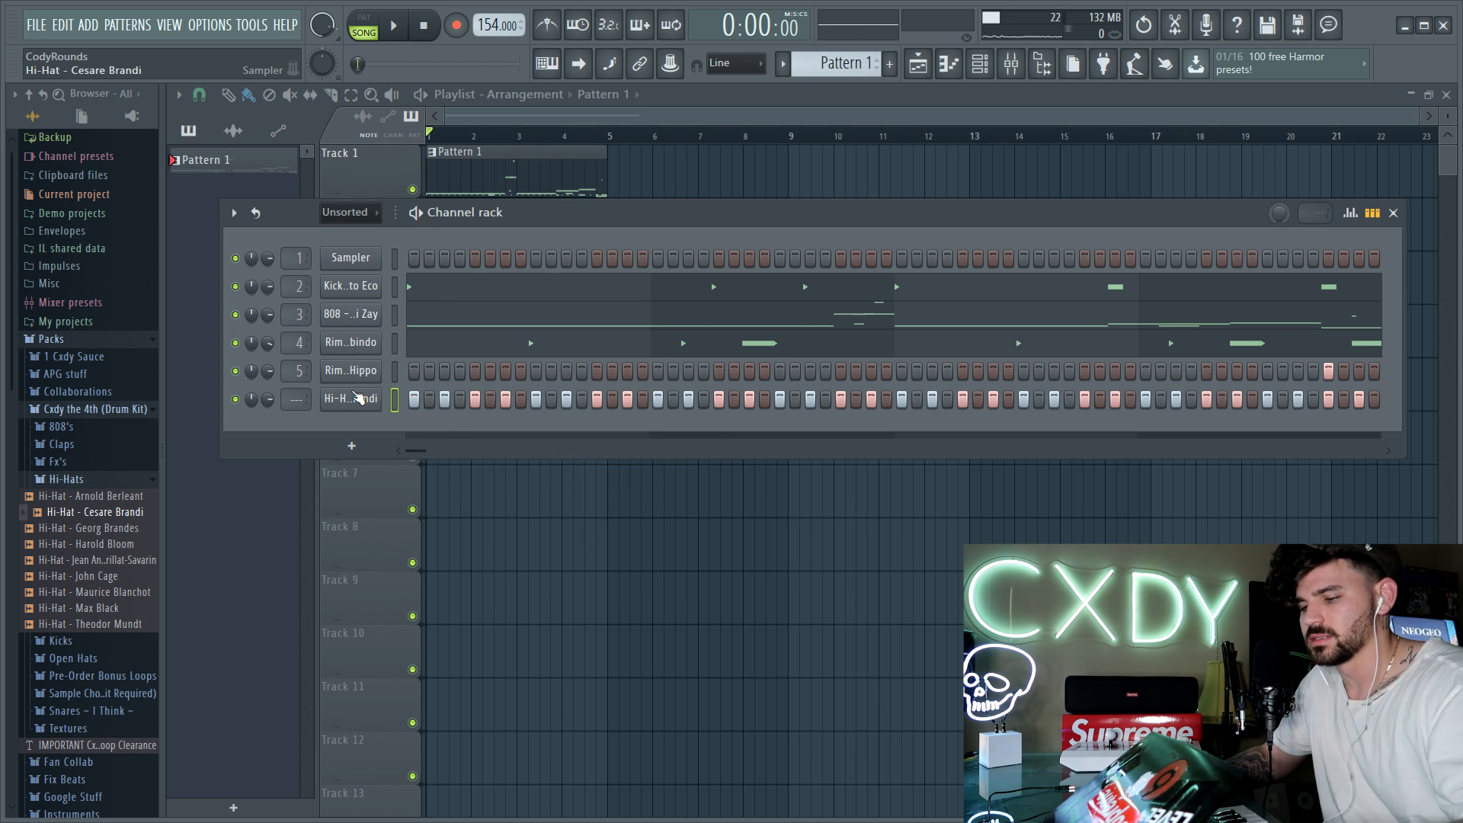
Step: Set the Cesare Brandi hi-hat's time shift to 0:02 and listen to it with the pattern
key("space")
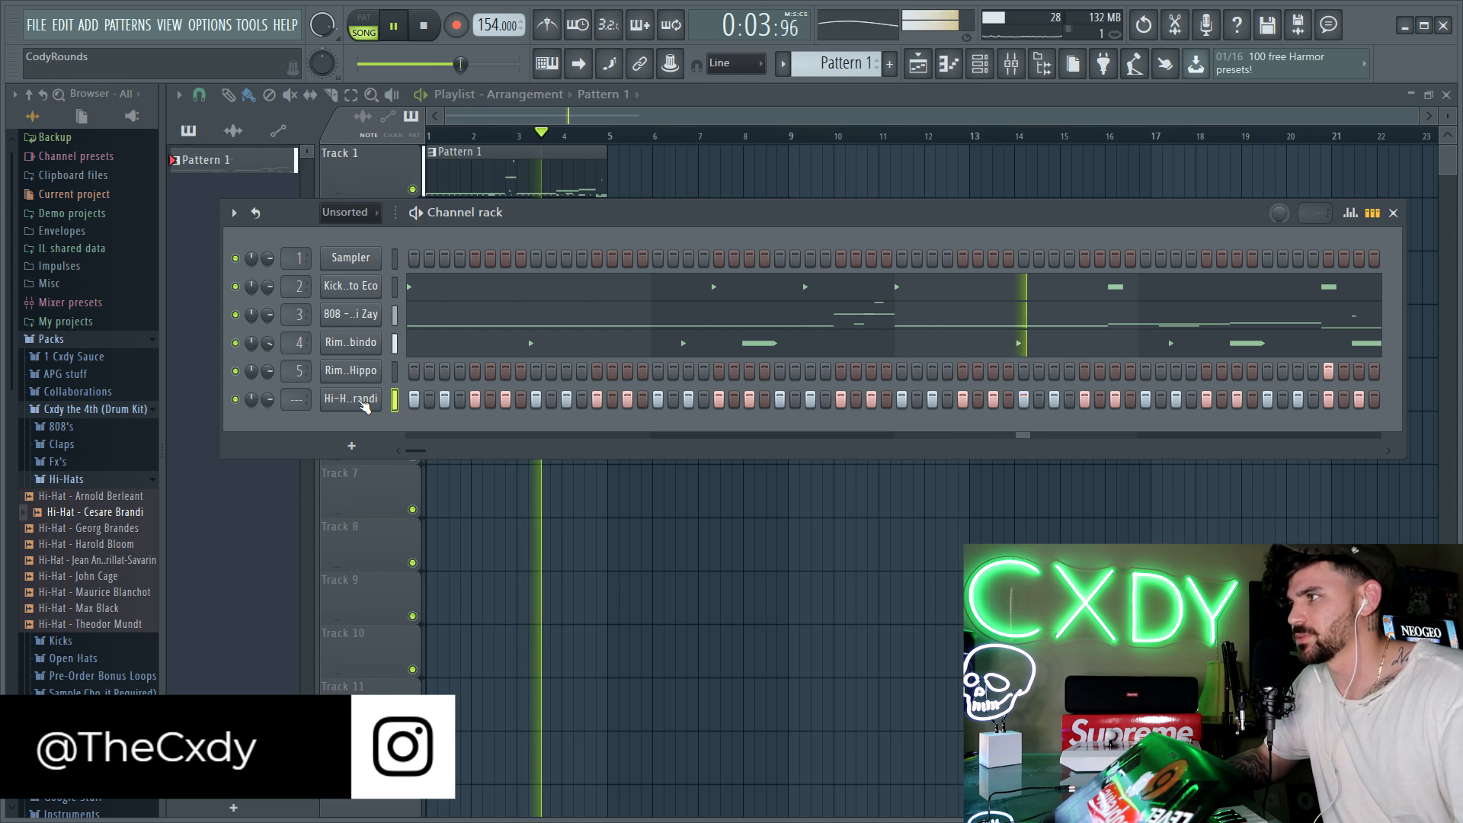
left_click(362, 404)
left_click(330, 247)
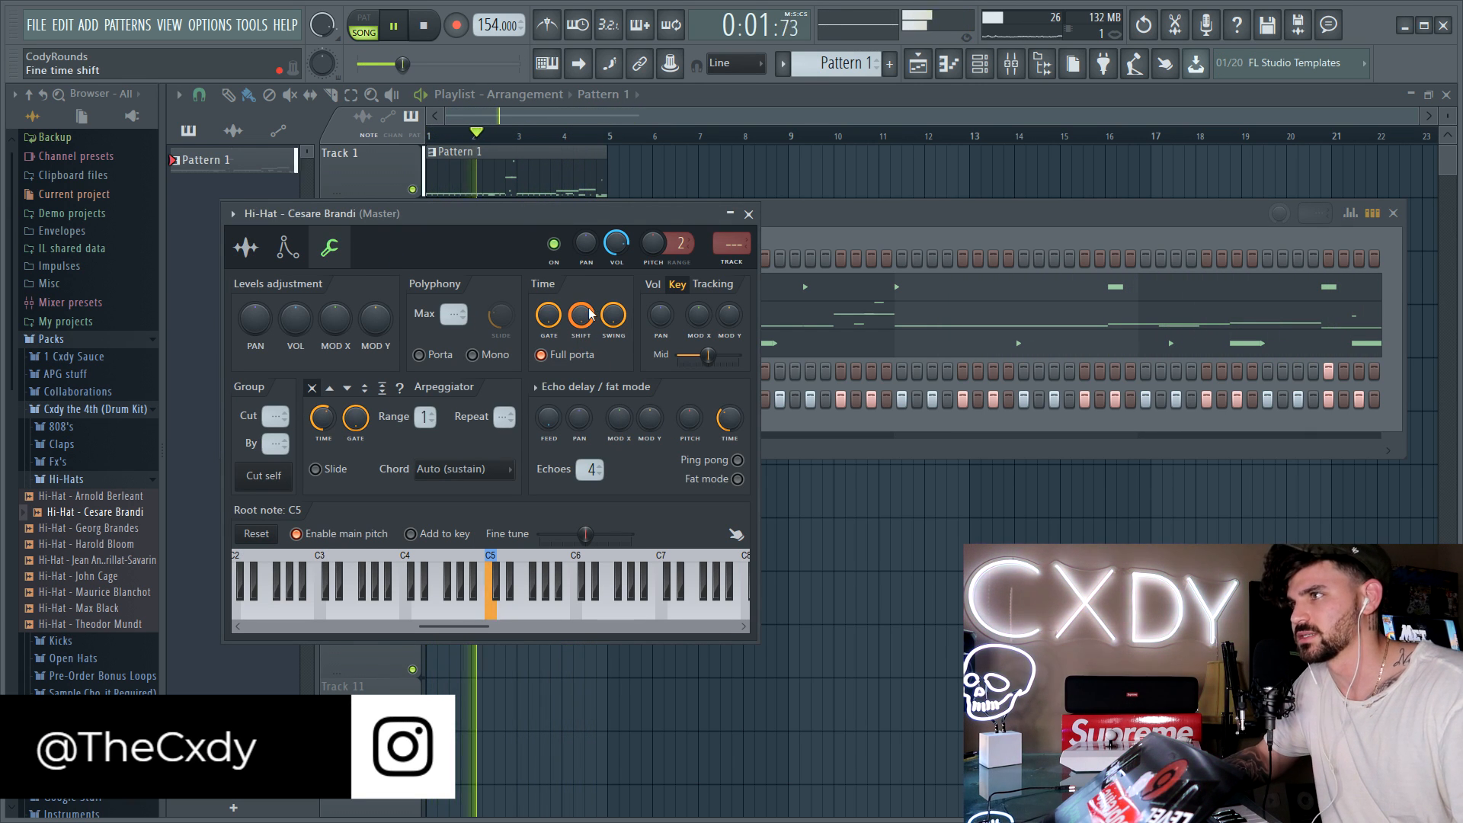
left_click_drag(596, 317, 595, 305)
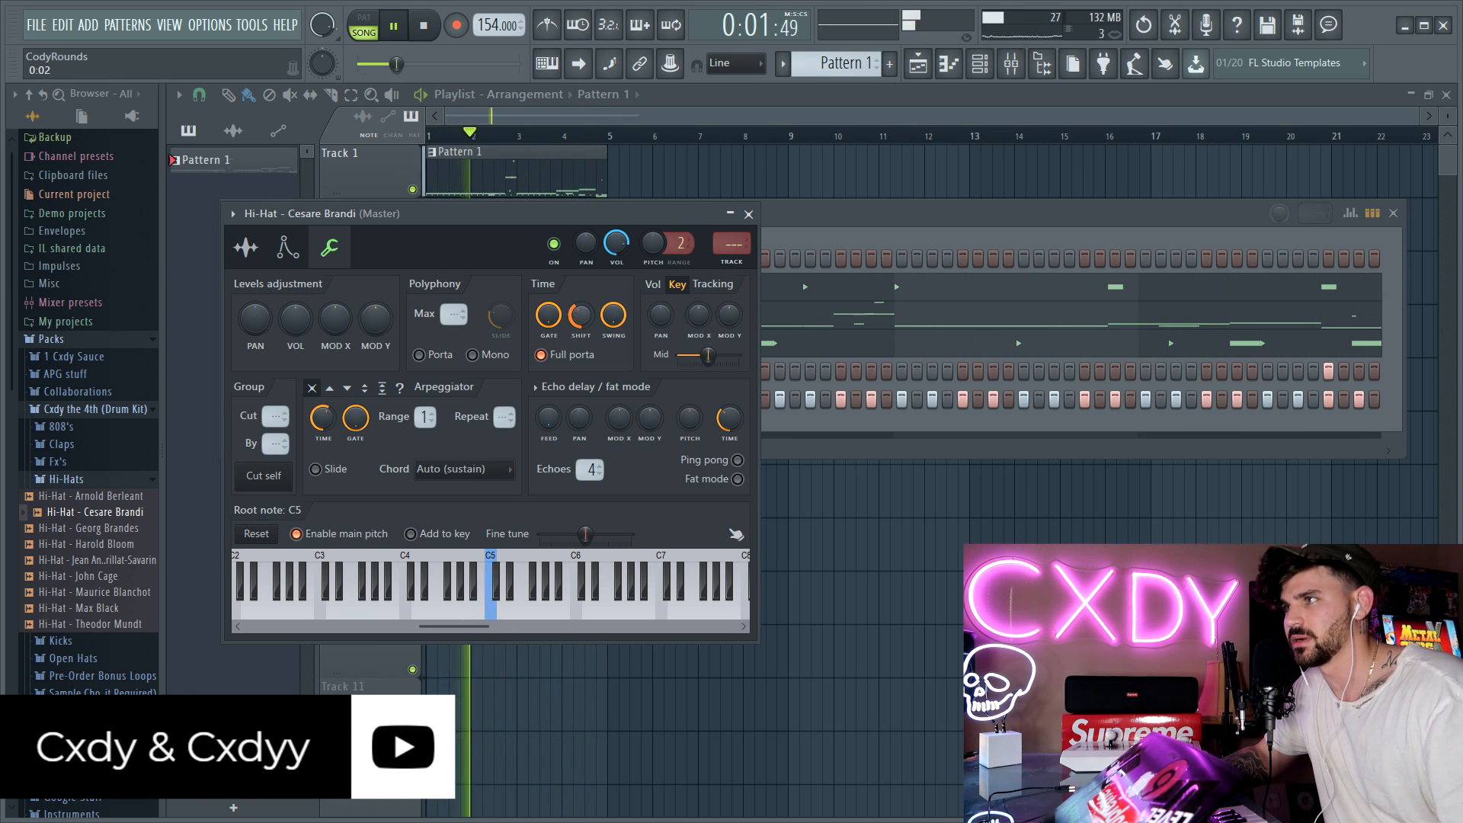
left_click(749, 215)
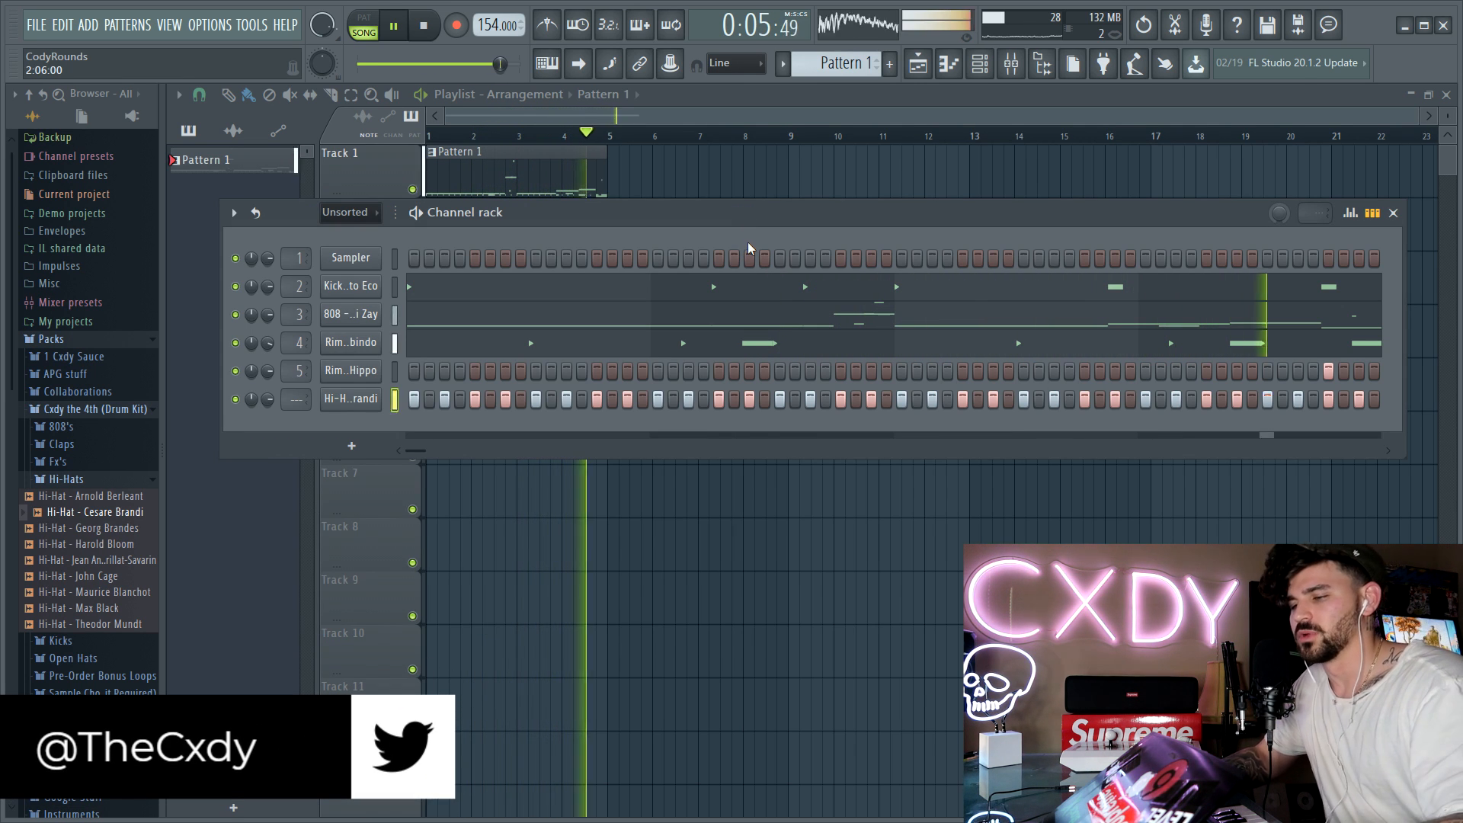
key("space")
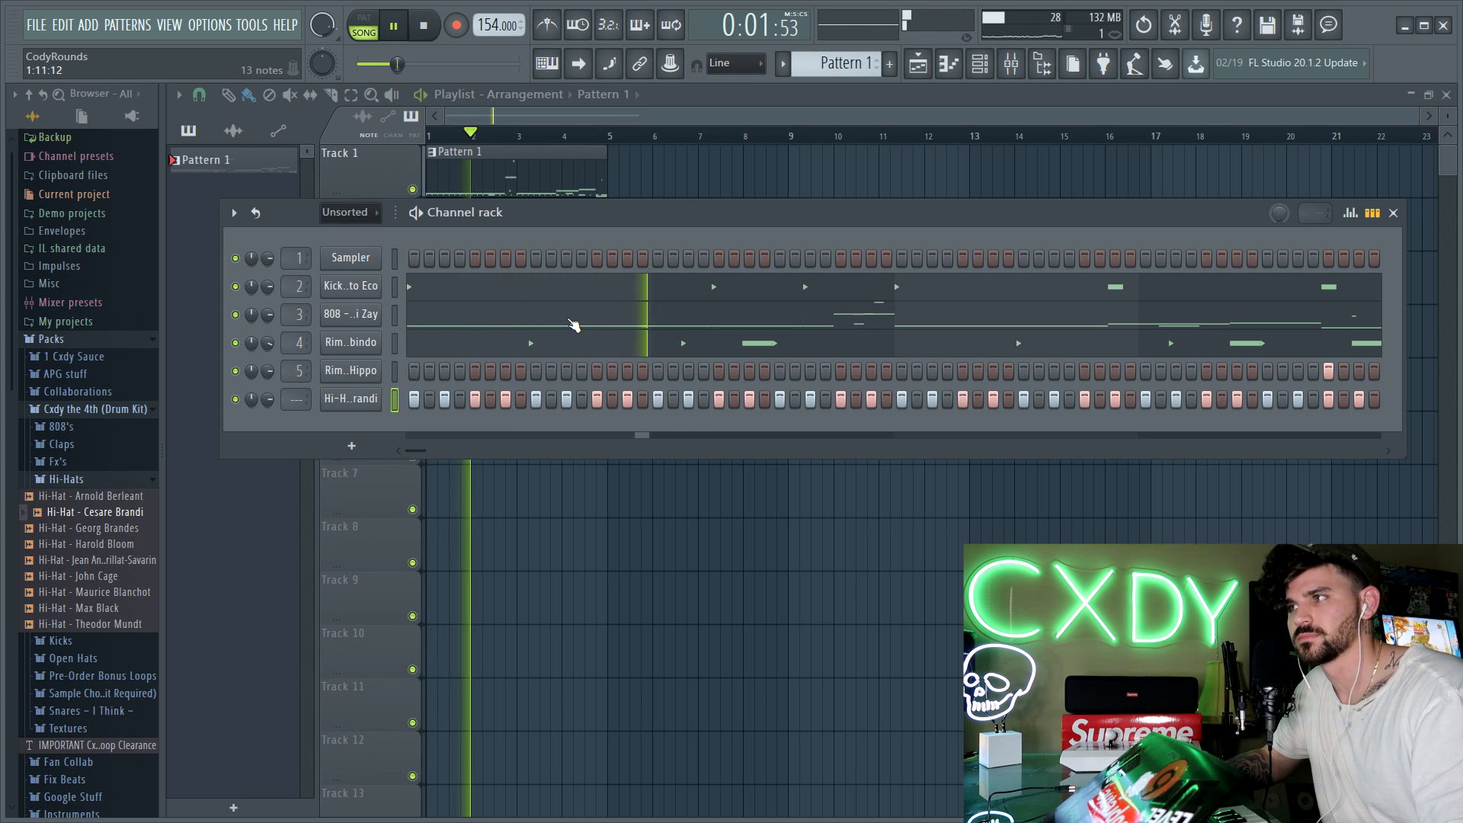
key("space")
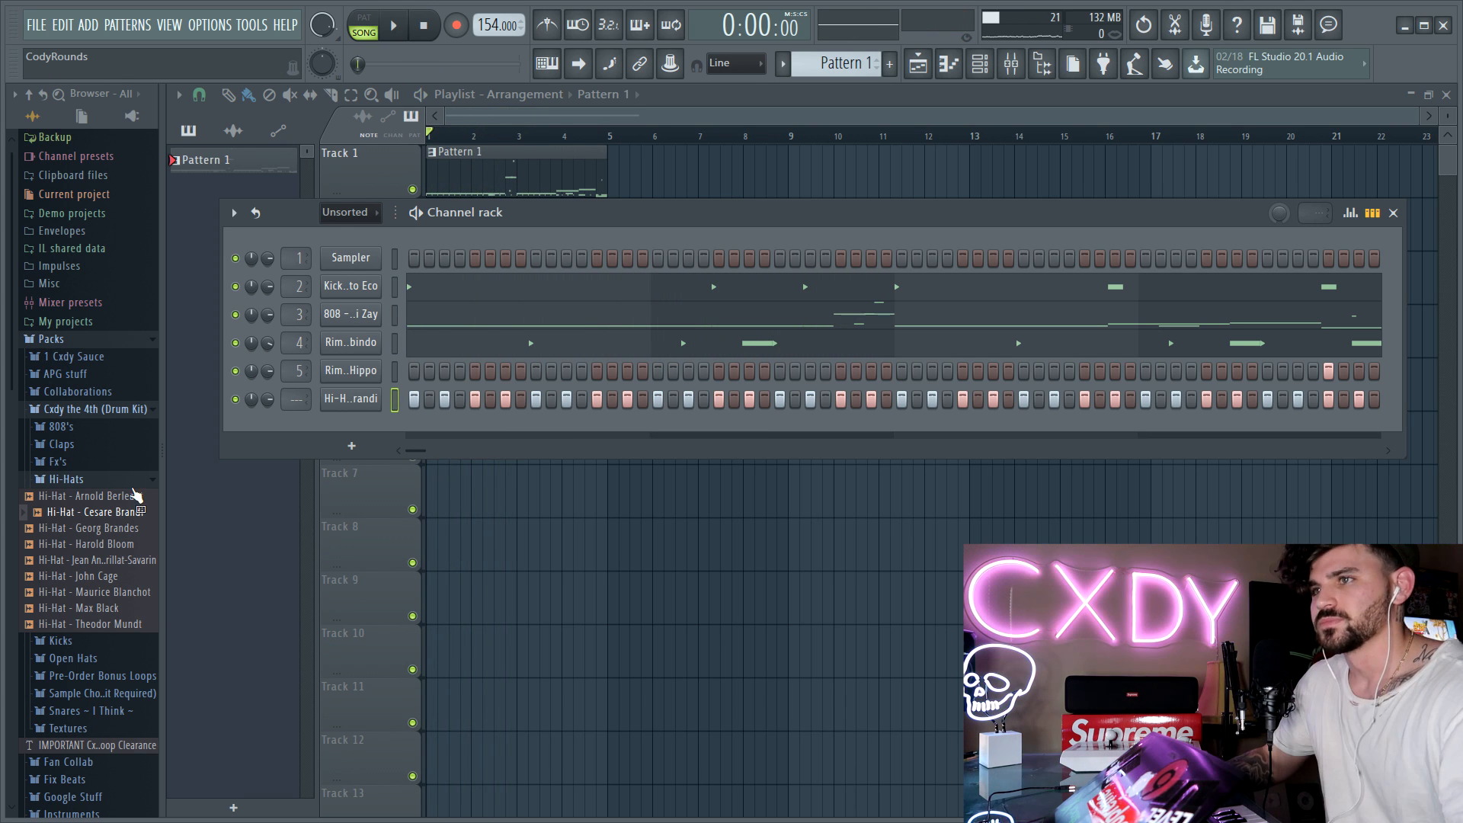
Step: Open the Cesare Brandi hi-hat's piano roll and place a short A4 note on beat 2 of bar 1
right_click(383, 404)
left_click(393, 398)
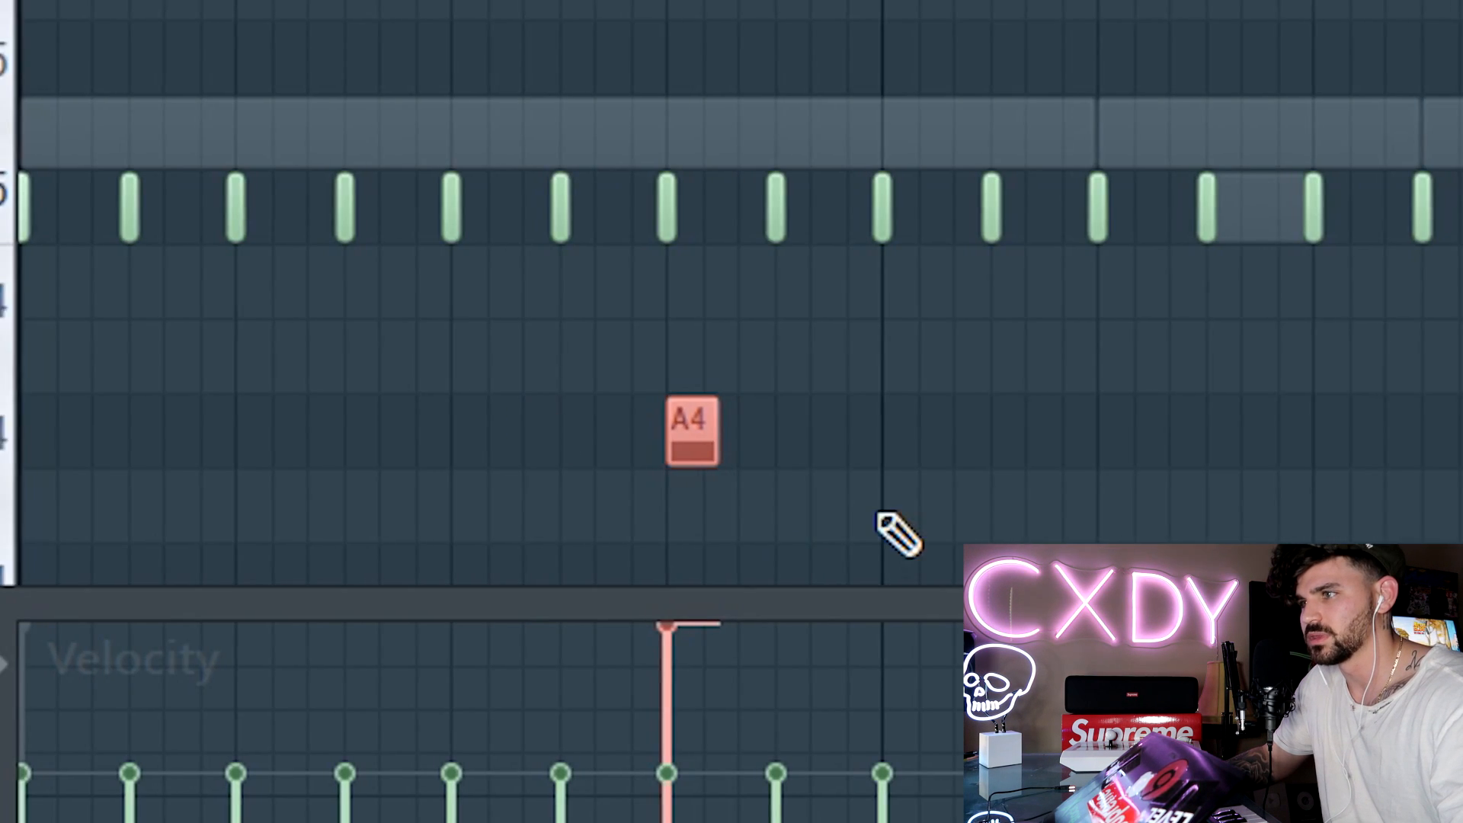
left_click(423, 584)
left_click(438, 585)
left_click_drag(1010, 518, 397, 416)
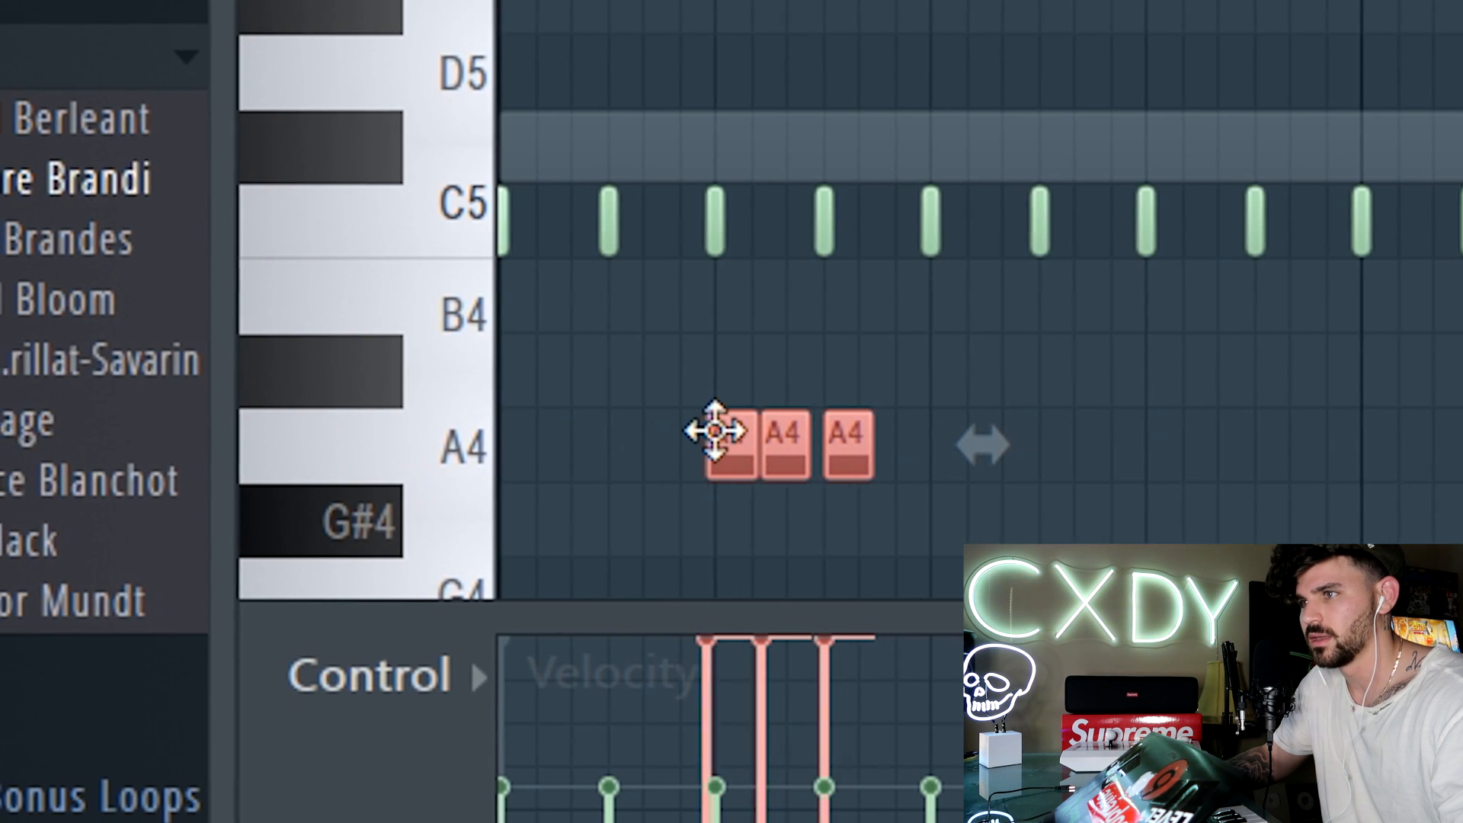
left_click_drag(715, 431, 719, 457)
Step: Duplicate the A4 note into a run of three back-to-back A4 notes
key("ctrl+d")
left_click_drag(850, 473, 854, 462)
left_click_drag(892, 389, 709, 543)
left_click_drag(709, 822, 834, 822)
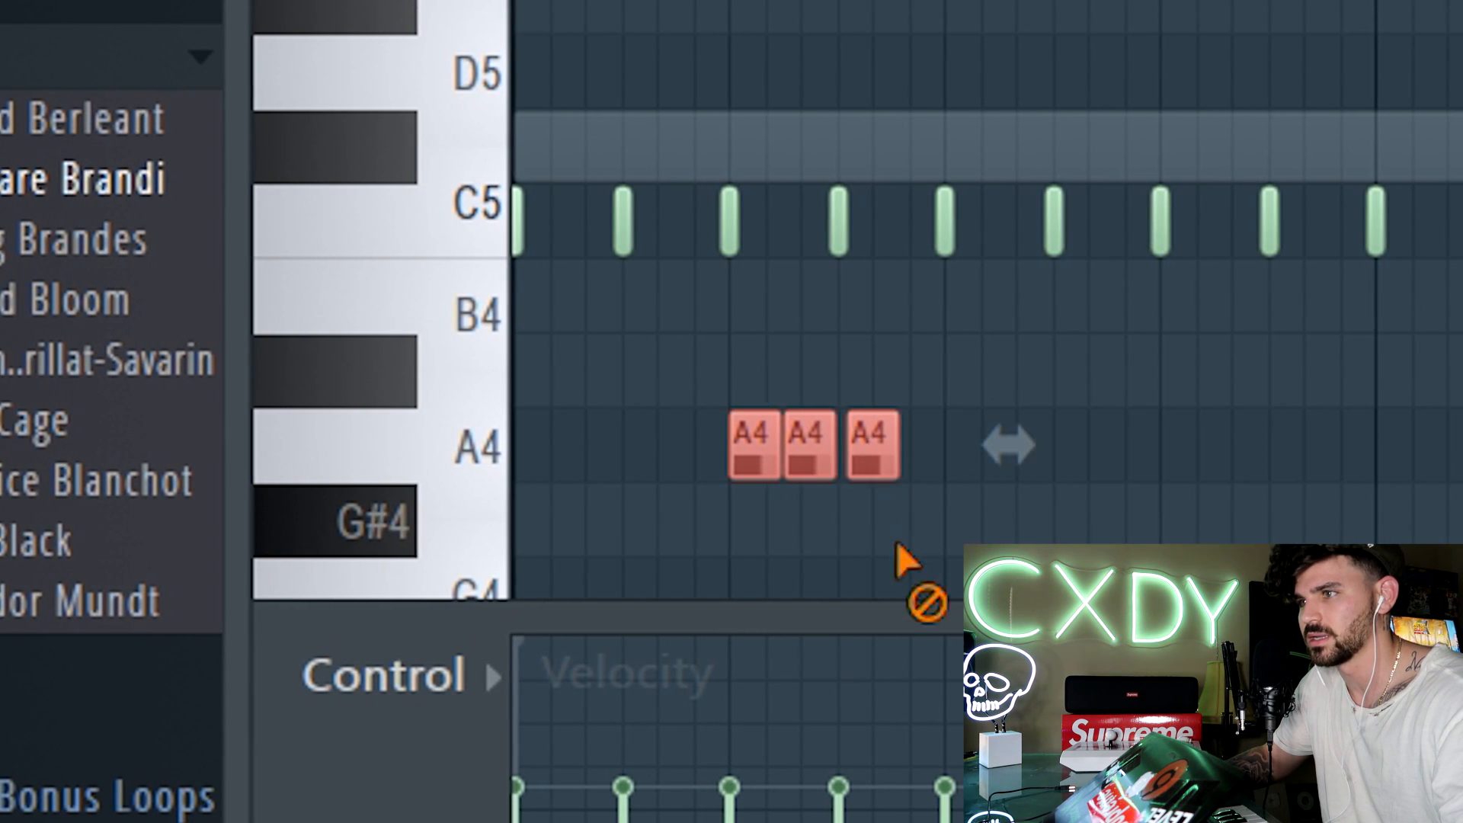
left_click(903, 547, "ctrl")
left_click_drag(872, 468, 869, 466)
left_click_drag(869, 465, 858, 467)
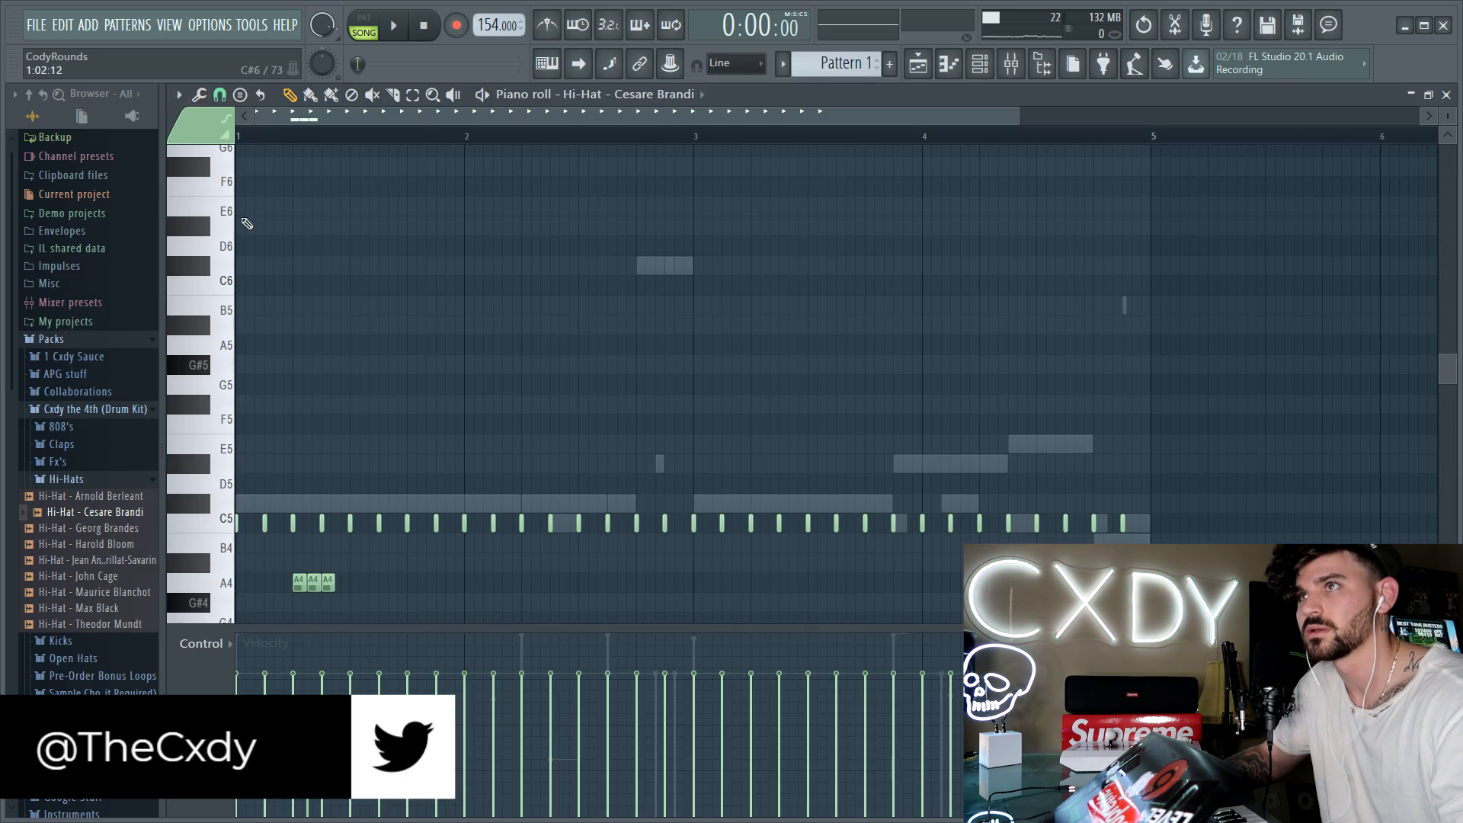
Step: Change the piano roll's snap setting and lower the velocities of the three A4 notes
left_click(220, 96)
left_click(249, 231)
key("c")
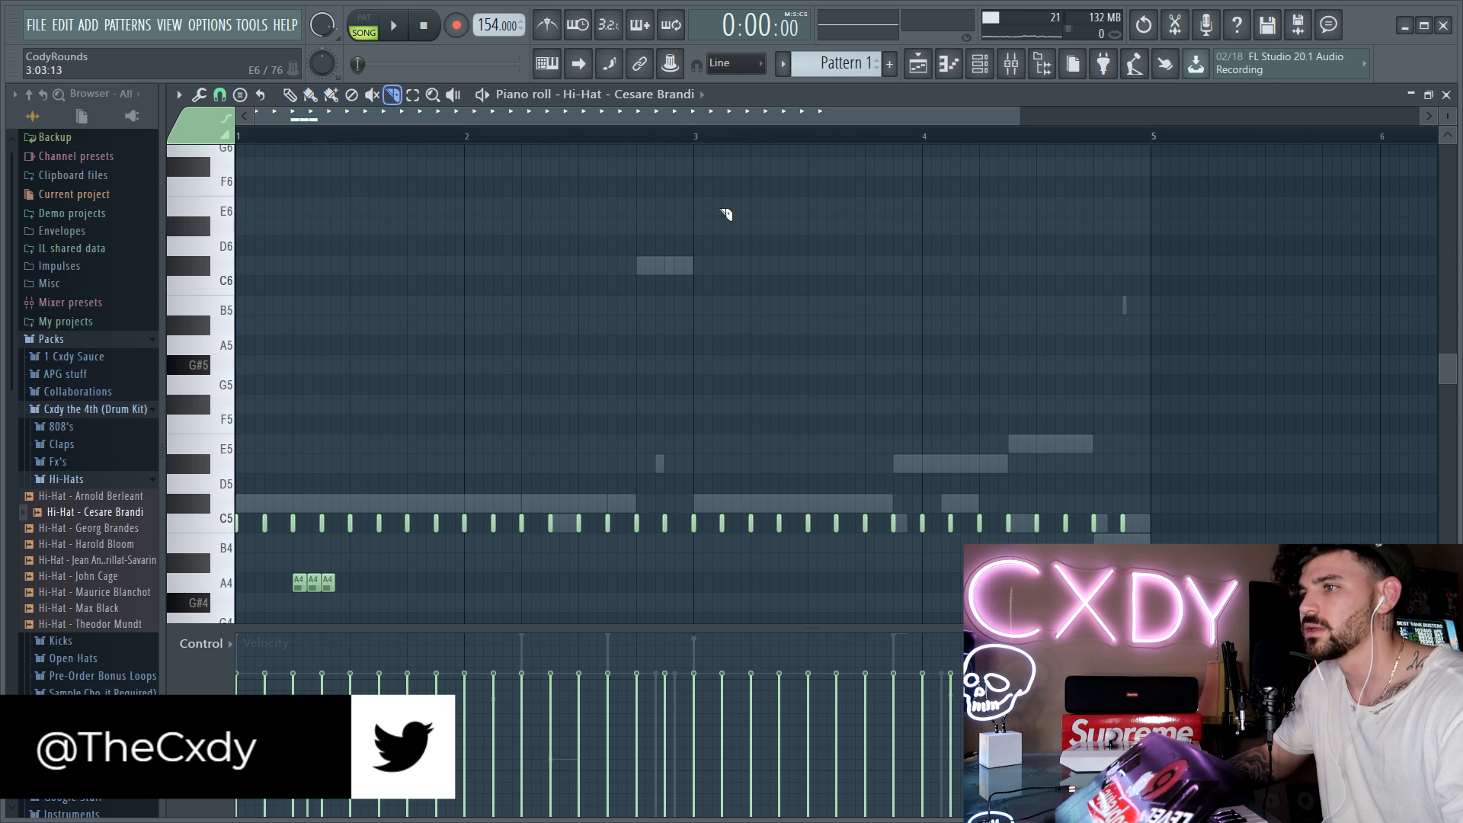
key("space")
key("space")
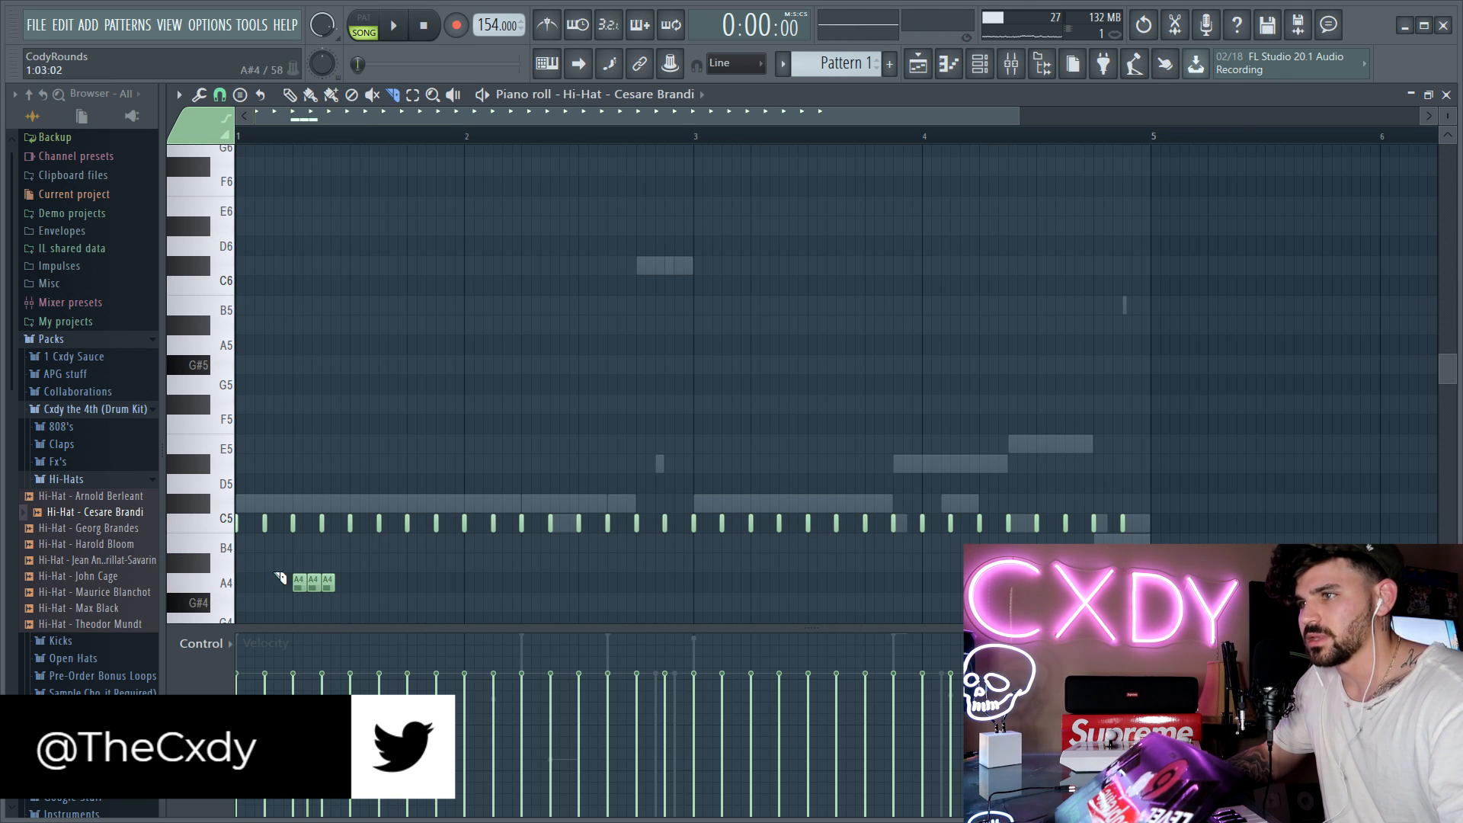
left_click(1446, 95)
Step: Add Hi-Hat - John Cage as a new channel and cut the three A4 notes from the Cesare Brandi piano roll
key("Down")
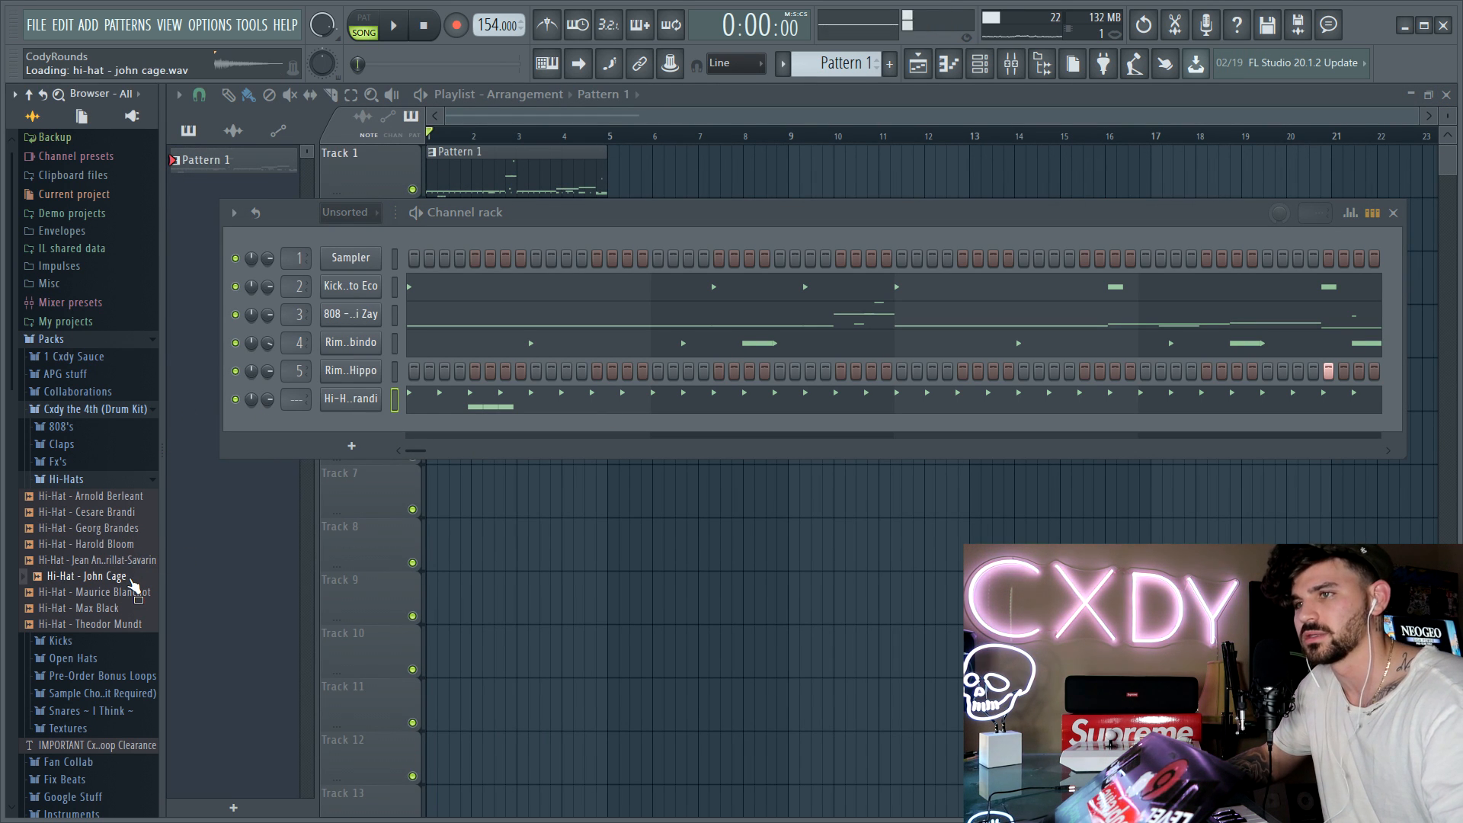
left_click_drag(347, 427, 350, 428)
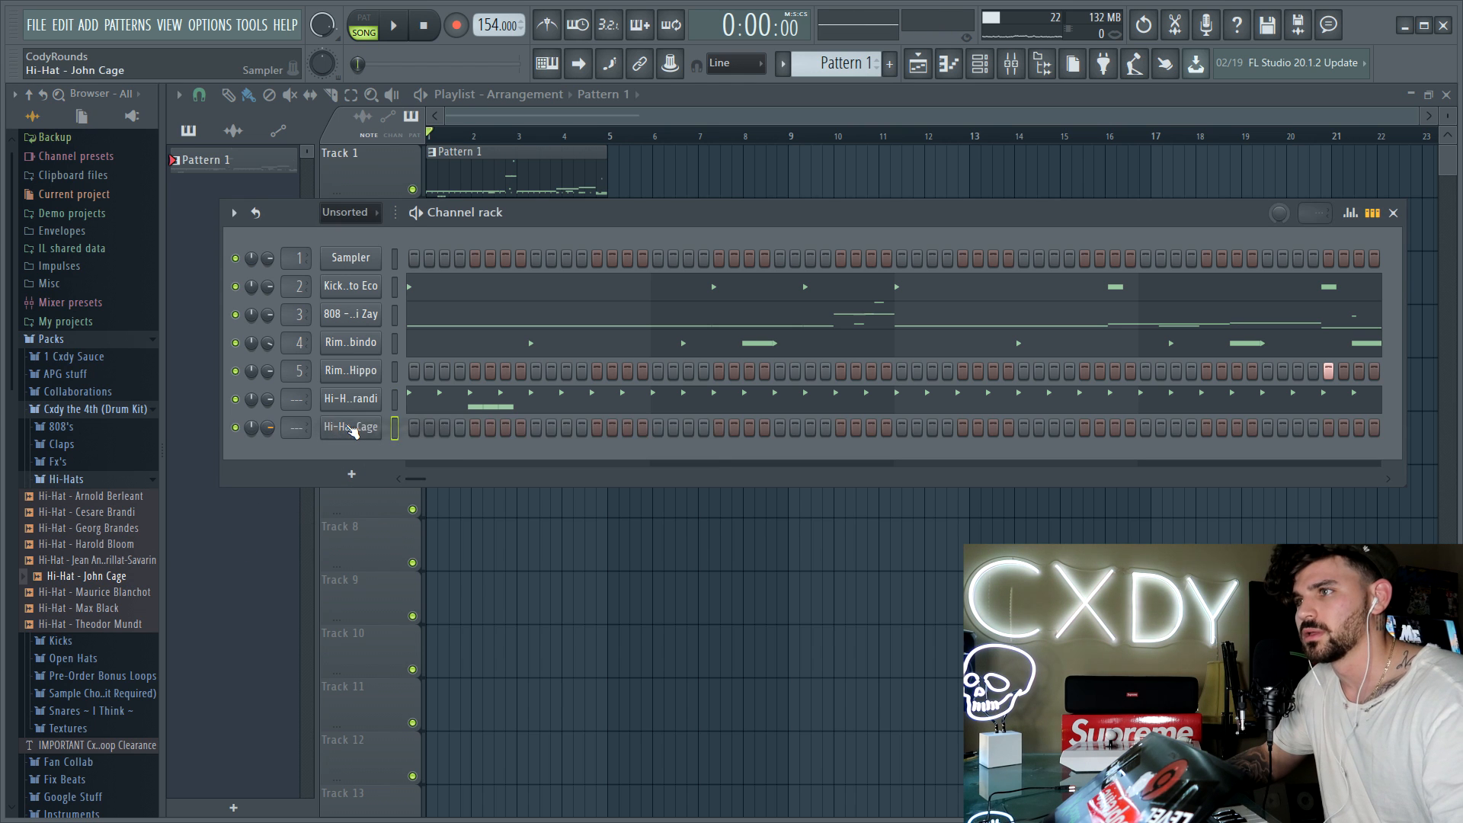
right_click(374, 426)
left_click(422, 426)
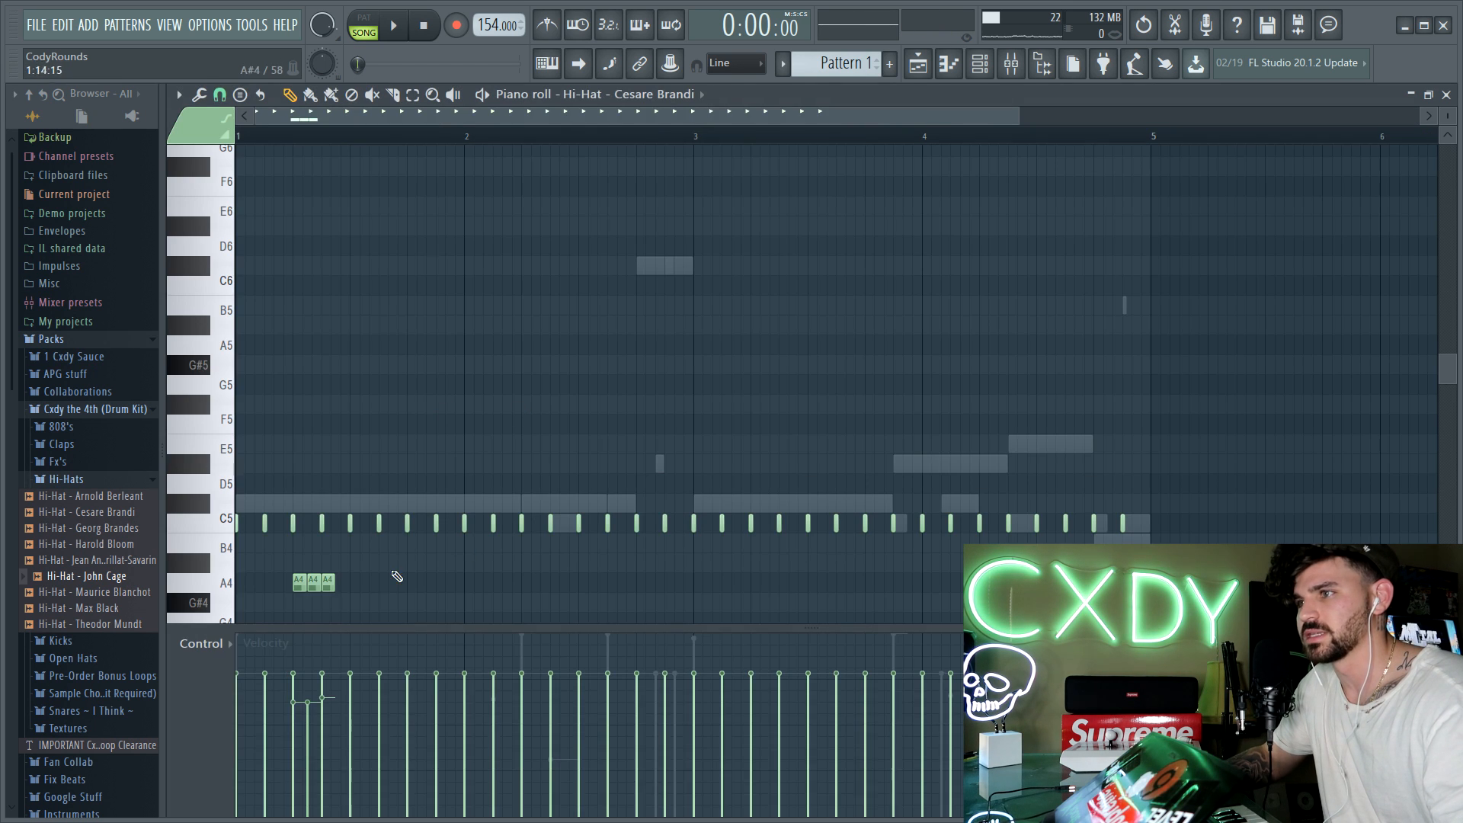
left_click(1446, 95)
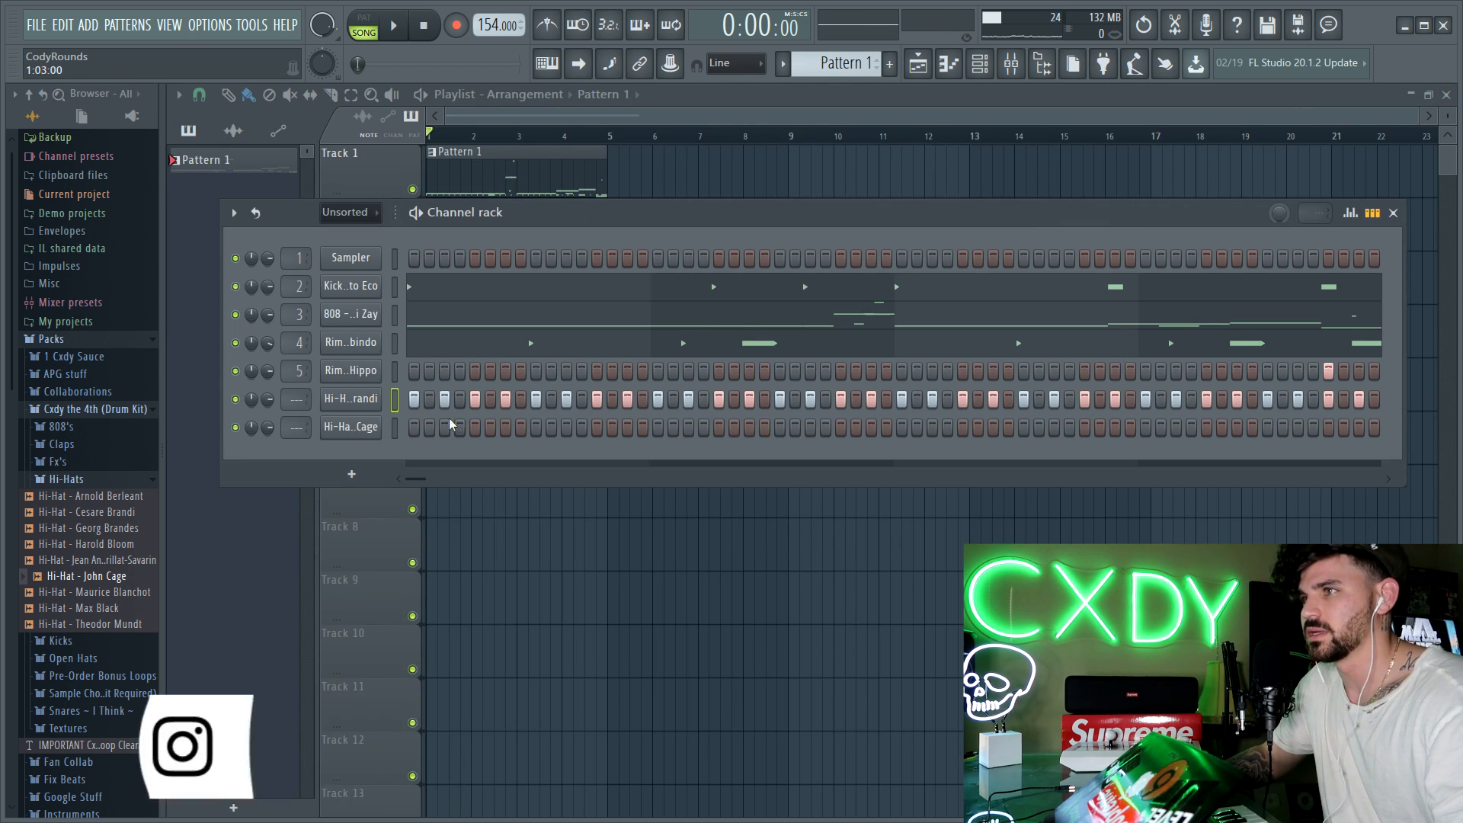
Step: Increase the time shift of the John Cage hi-hat channel
right_click(373, 426)
left_click(341, 432)
left_click(342, 431)
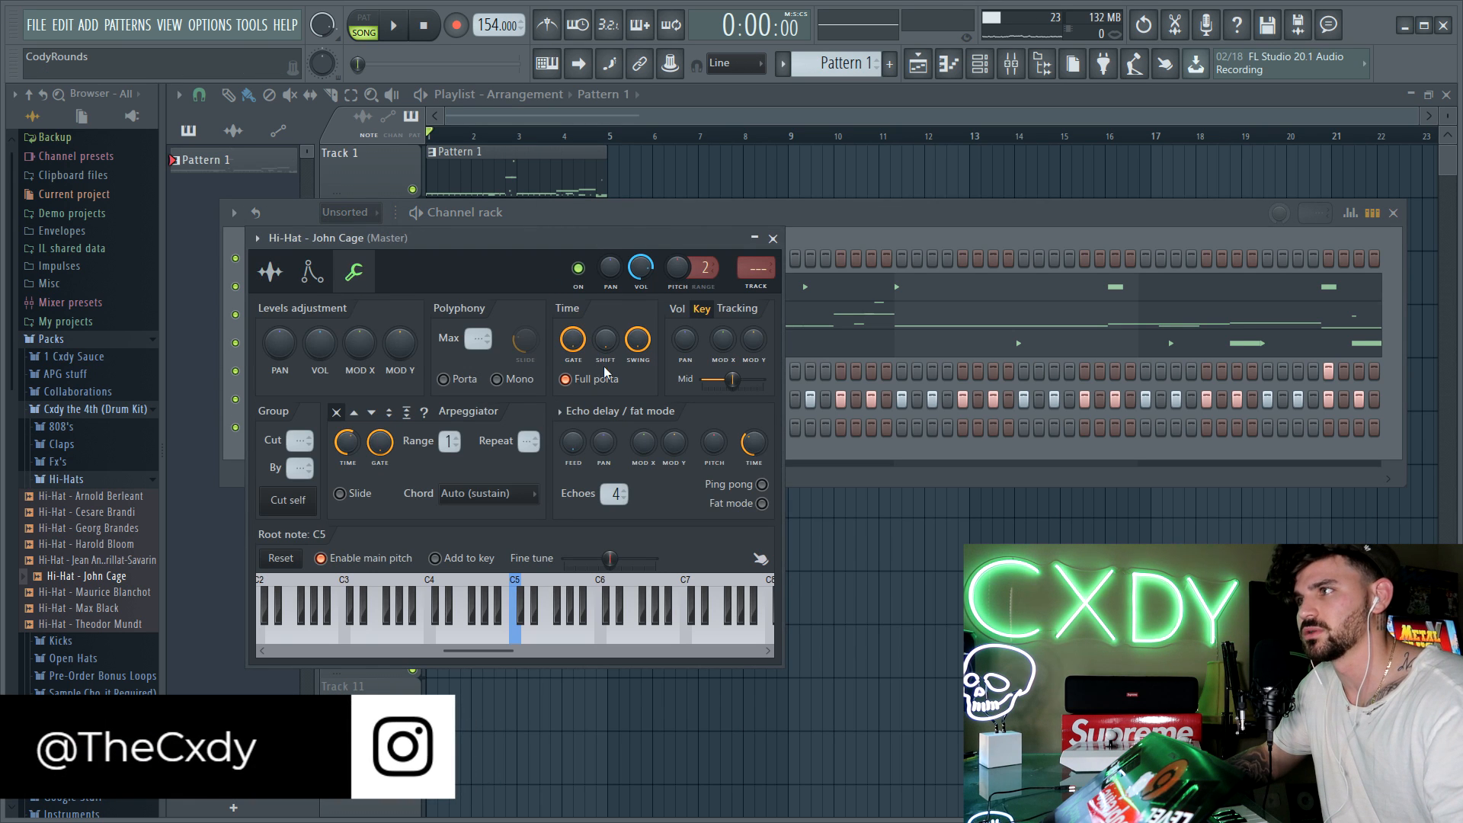
left_click(776, 239)
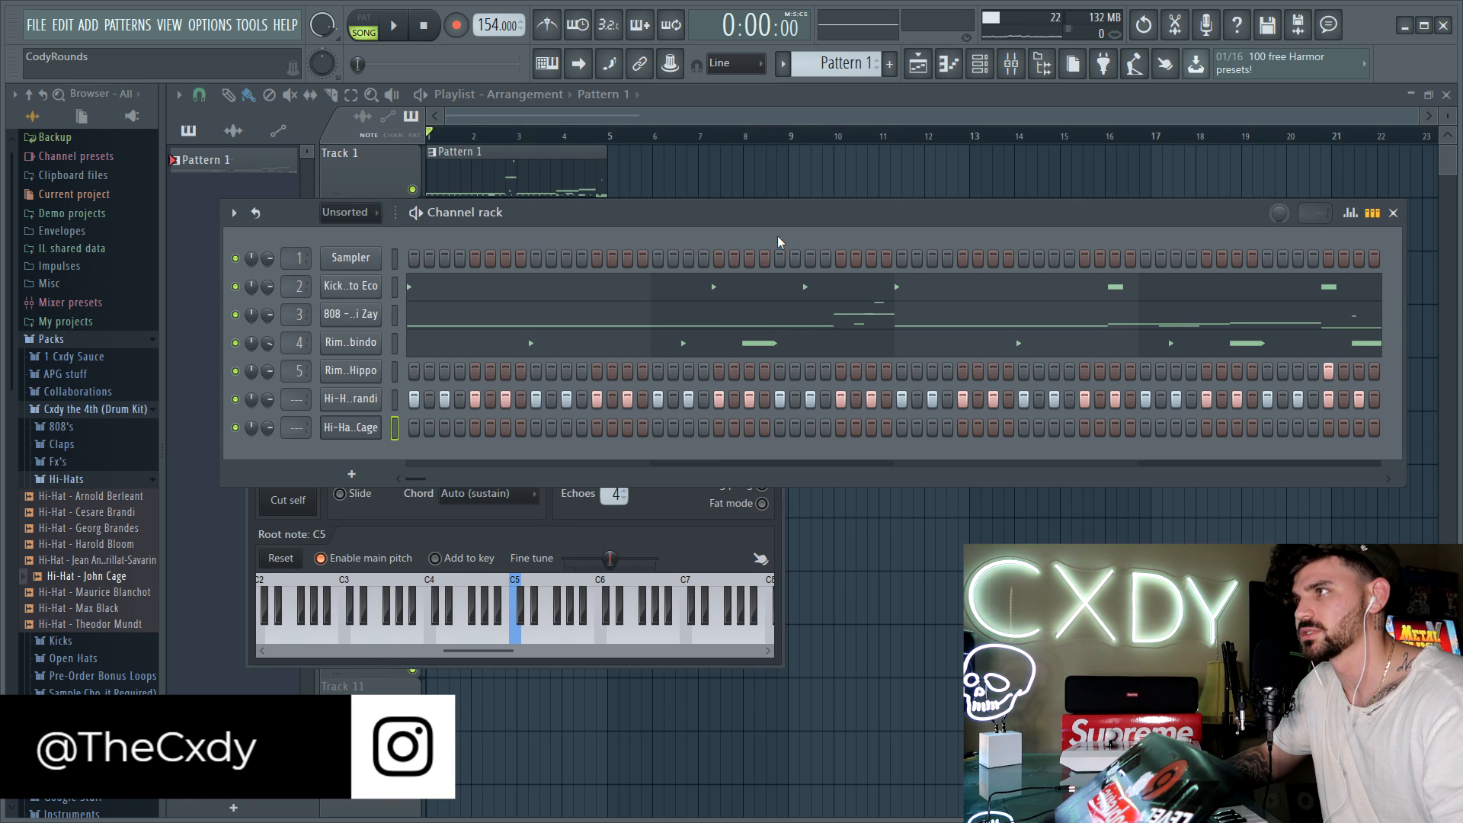
Step: In the John Cage piano roll, place three G#4 notes in bar 1, six A#4 notes with rising velocities in bar 2, and two C5 bursts in bar 4
right_click(357, 428)
left_click(427, 427)
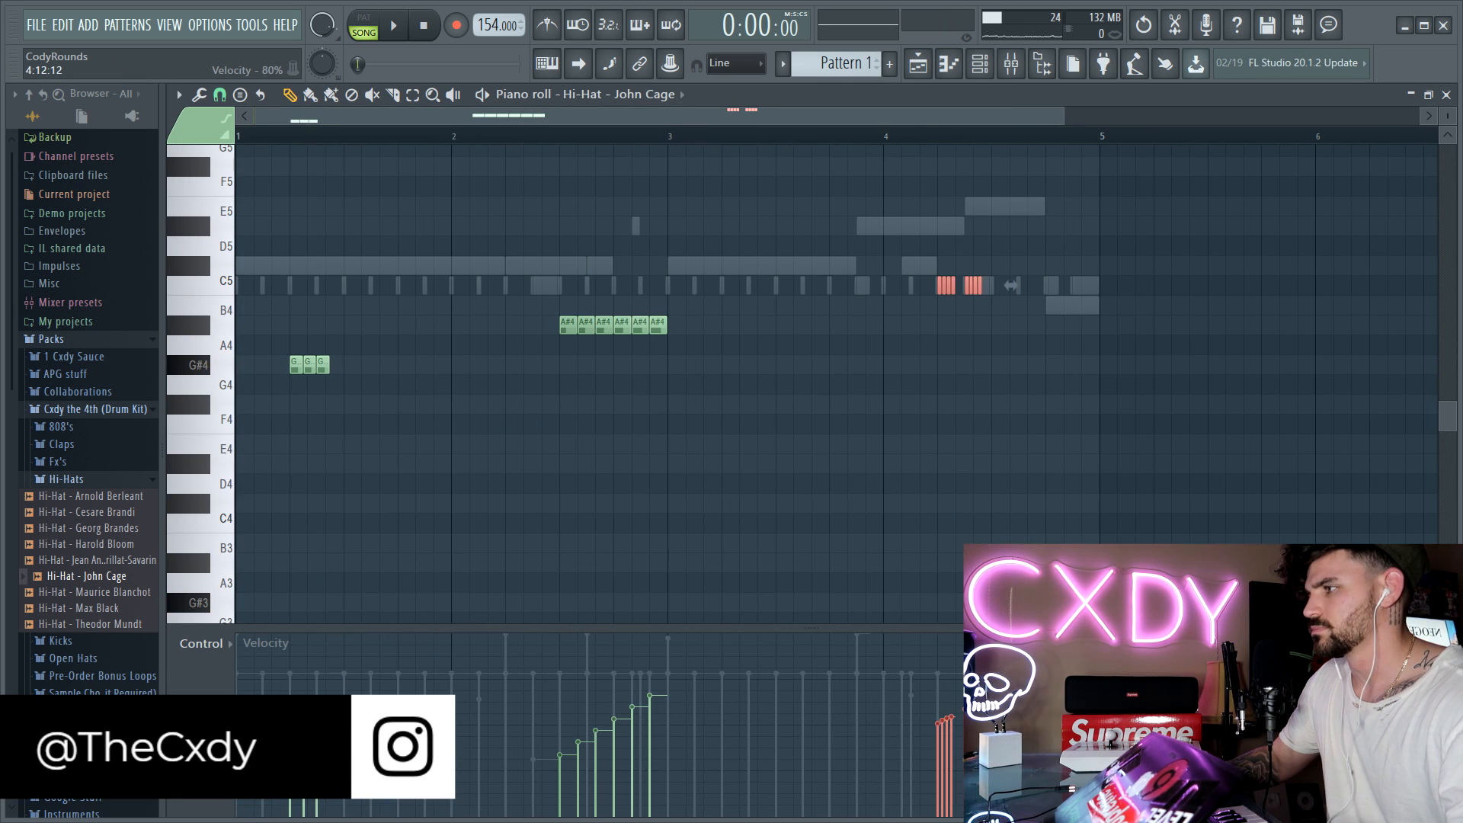
key("space")
left_click(896, 137)
key("space")
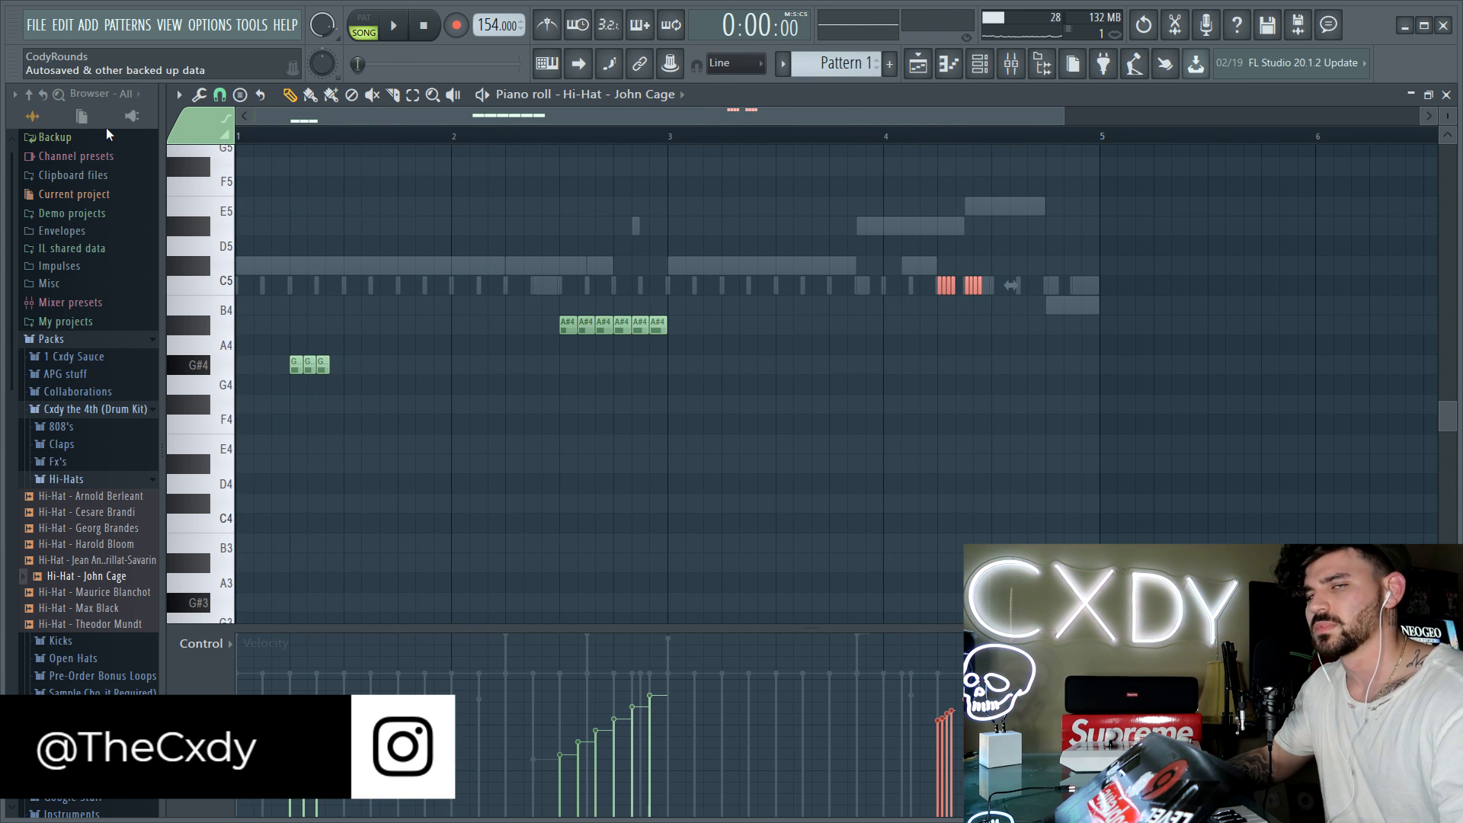
Step: Draw new pan values for the A#4 run in bar 2 and the C5 bursts in bar 4 during playback
key("space")
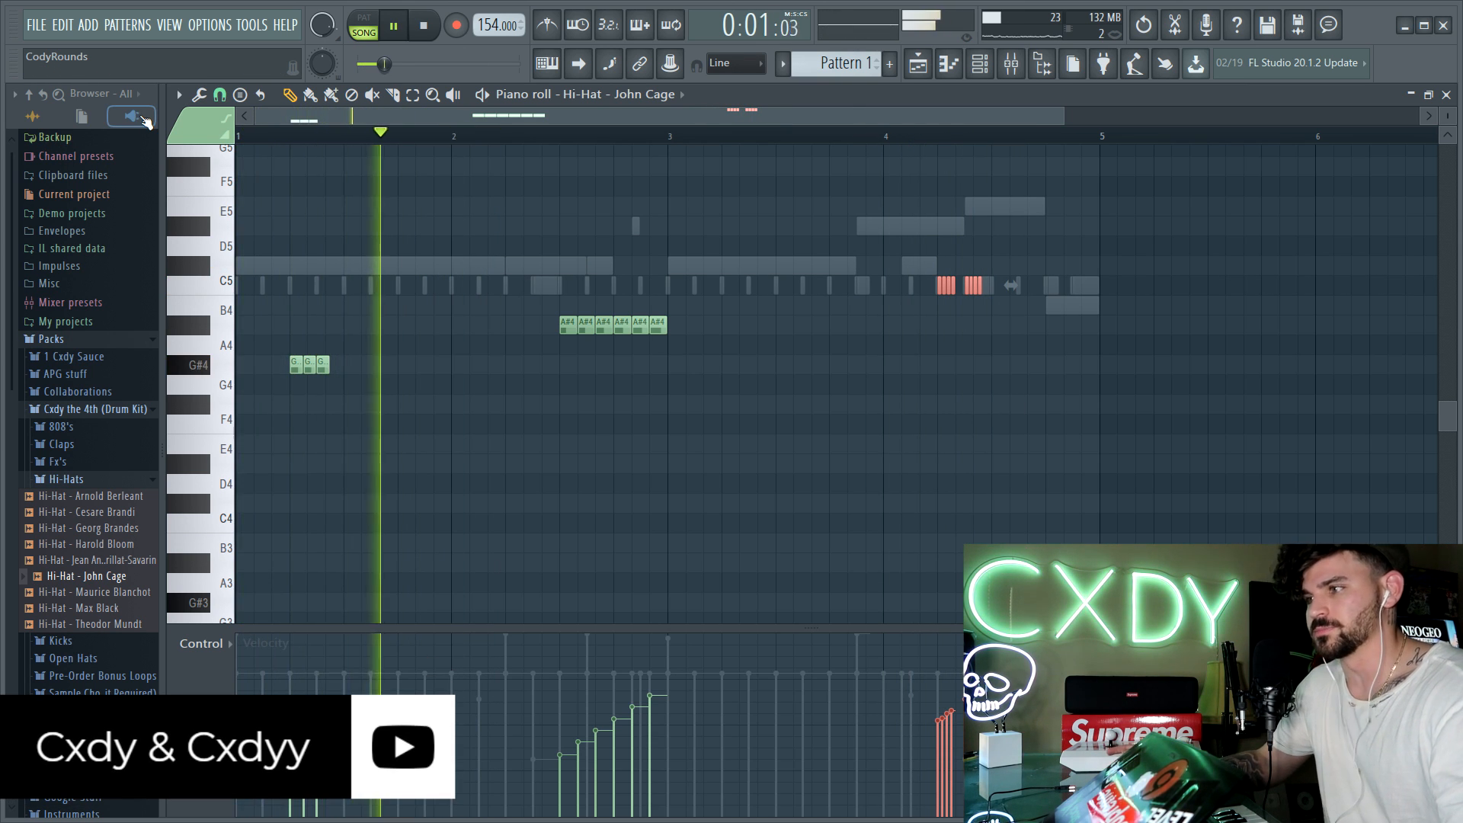
left_click(211, 649)
left_click(276, 680)
left_click(526, 539, "ctrl")
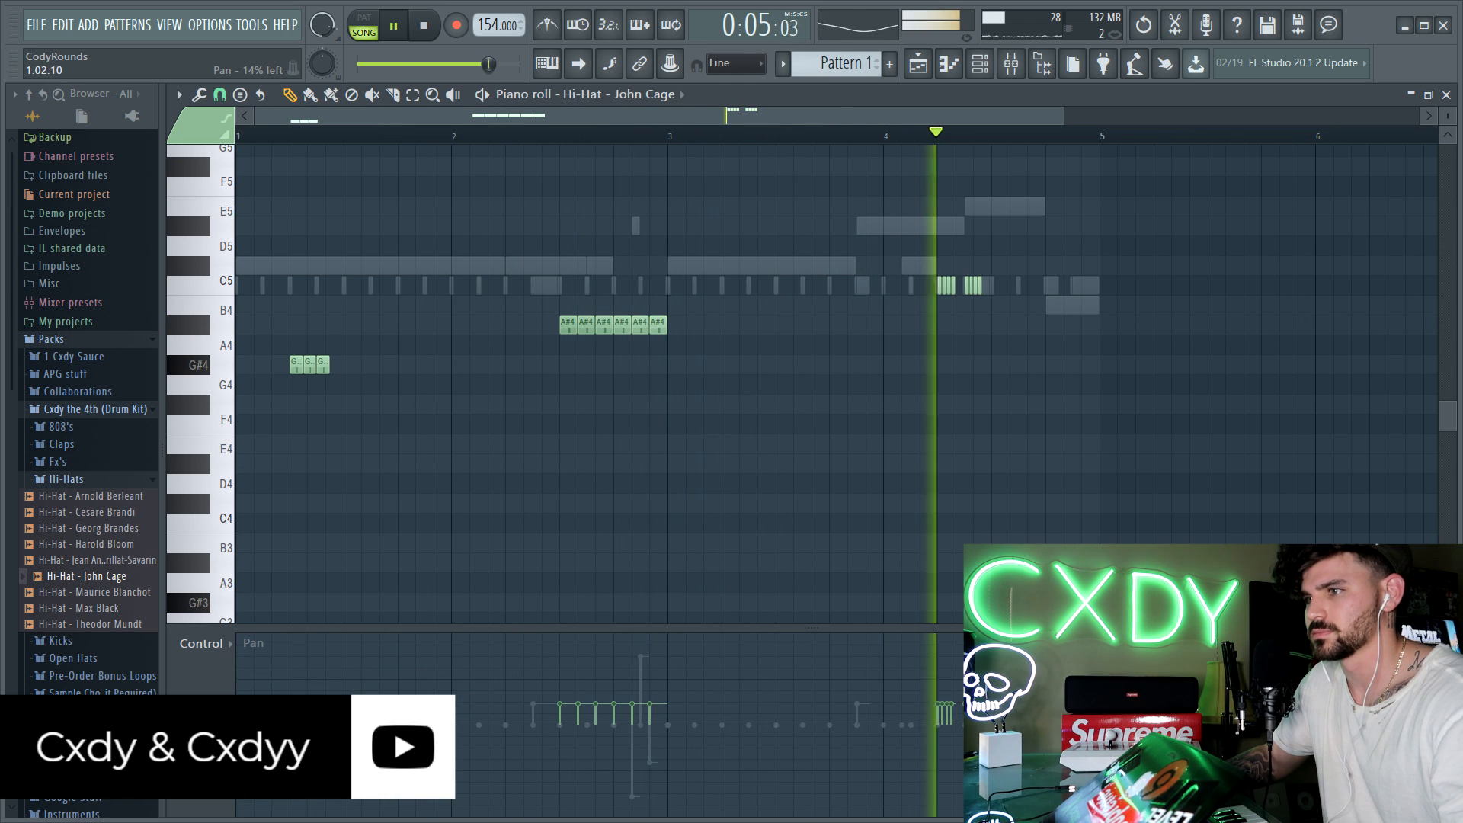
mouse_move(557, 732)
left_mouse_down()
mouse_move(612, 747)
mouse_move(652, 718)
left_mouse_up()
left_click(933, 747)
left_click_drag(935, 739, 954, 722)
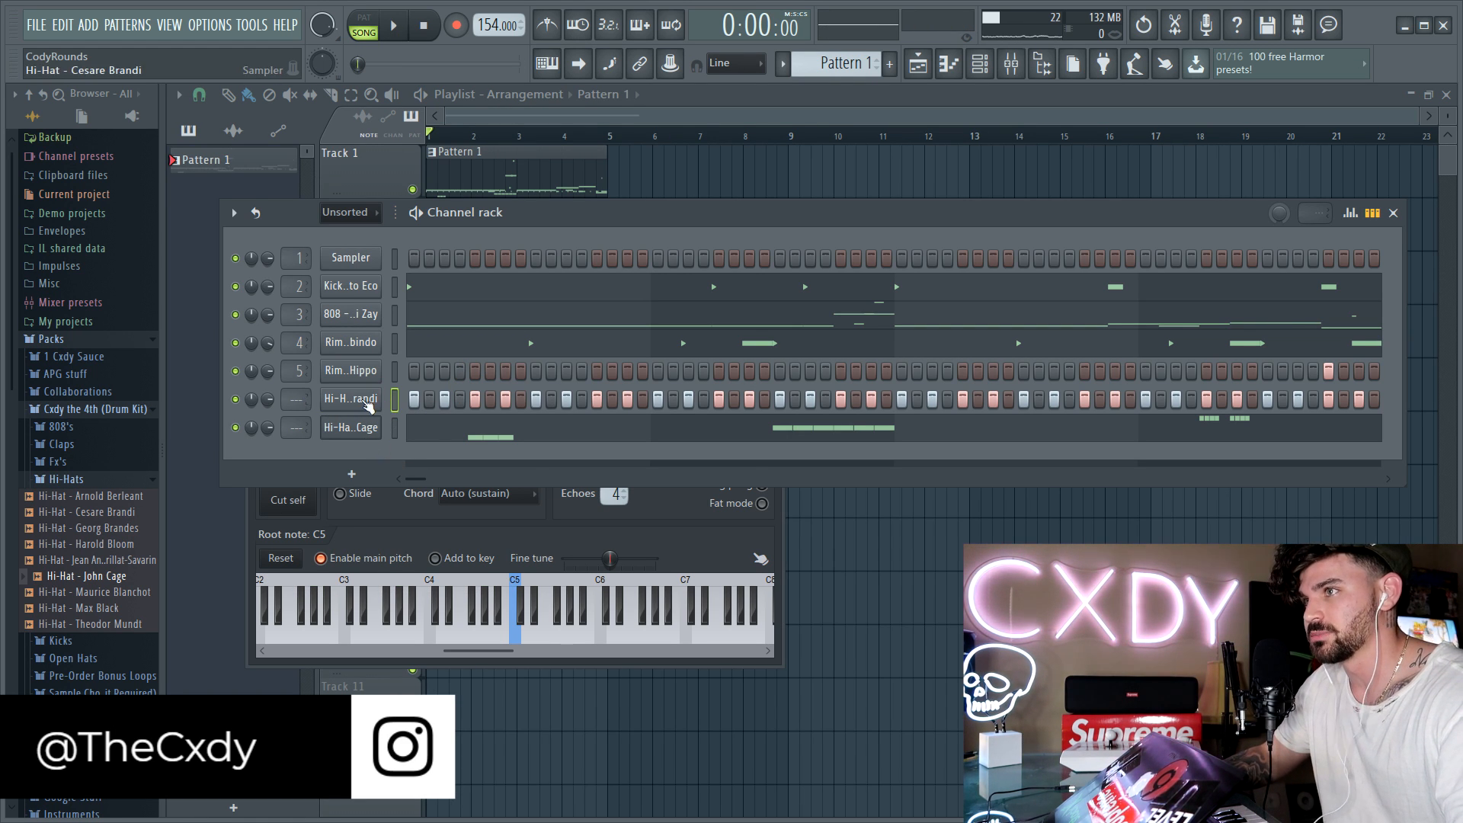
Step: Route the Cesare Brandi hi-hat to mixer track 6 and the John Cage hi-hat to mixer track 7
left_click(367, 402)
left_click(735, 265)
left_click(827, 226)
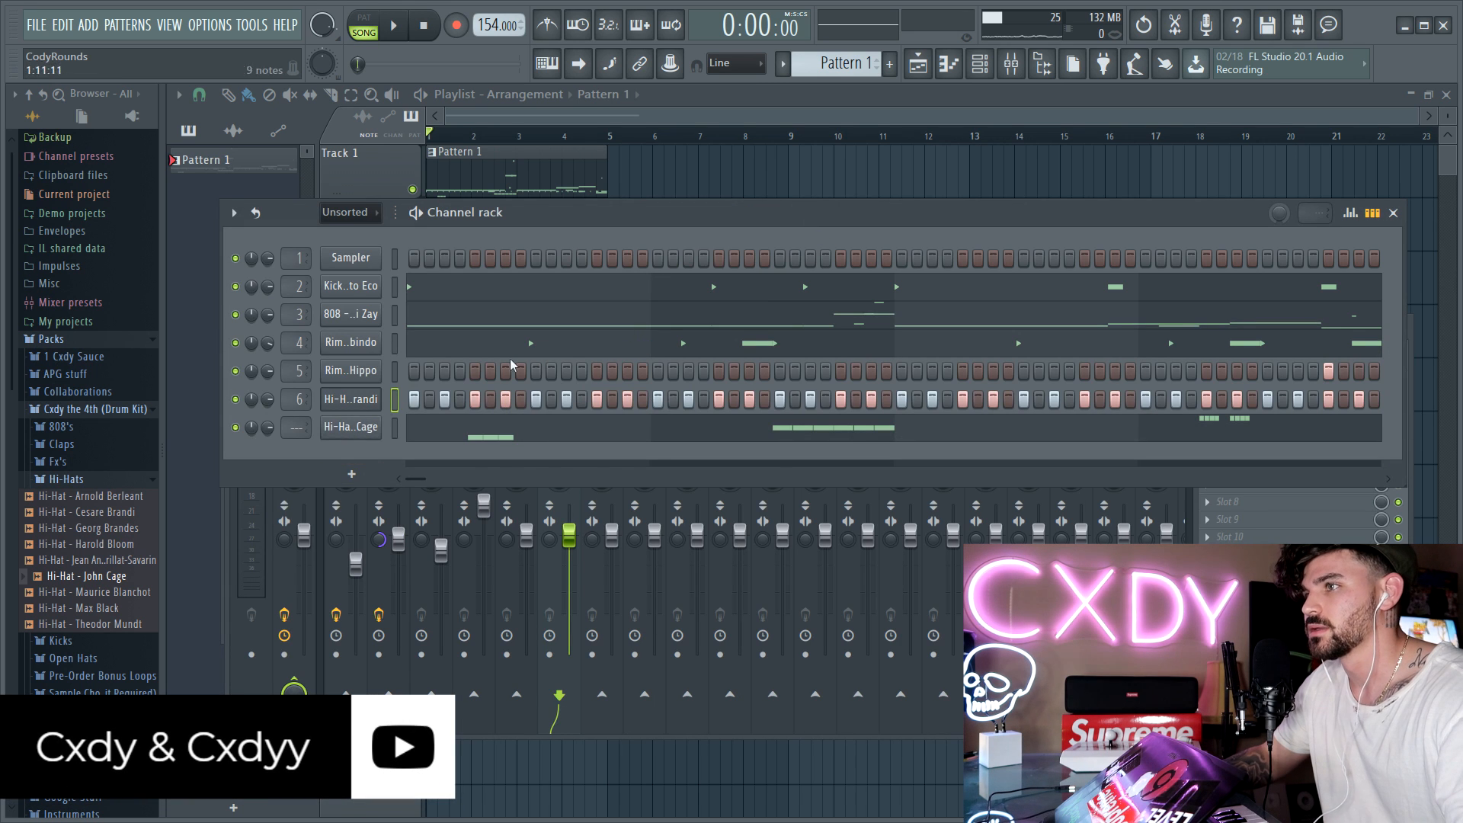
left_click(350, 428)
left_click(751, 286)
left_click(833, 217)
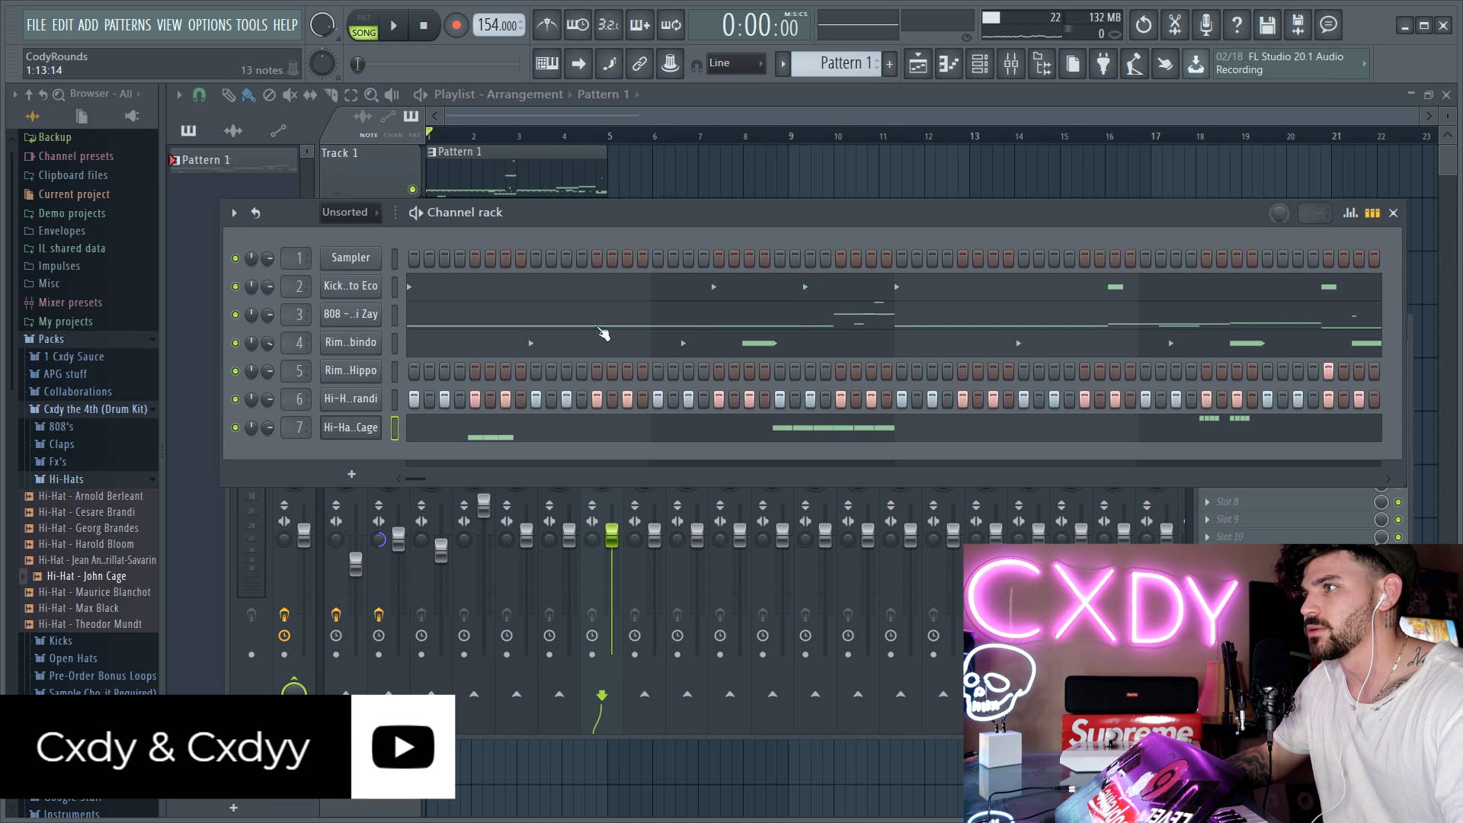
Step: Load Fruity Reeverb 2 on the John Cage hi-hat's mixer track
left_click(367, 437)
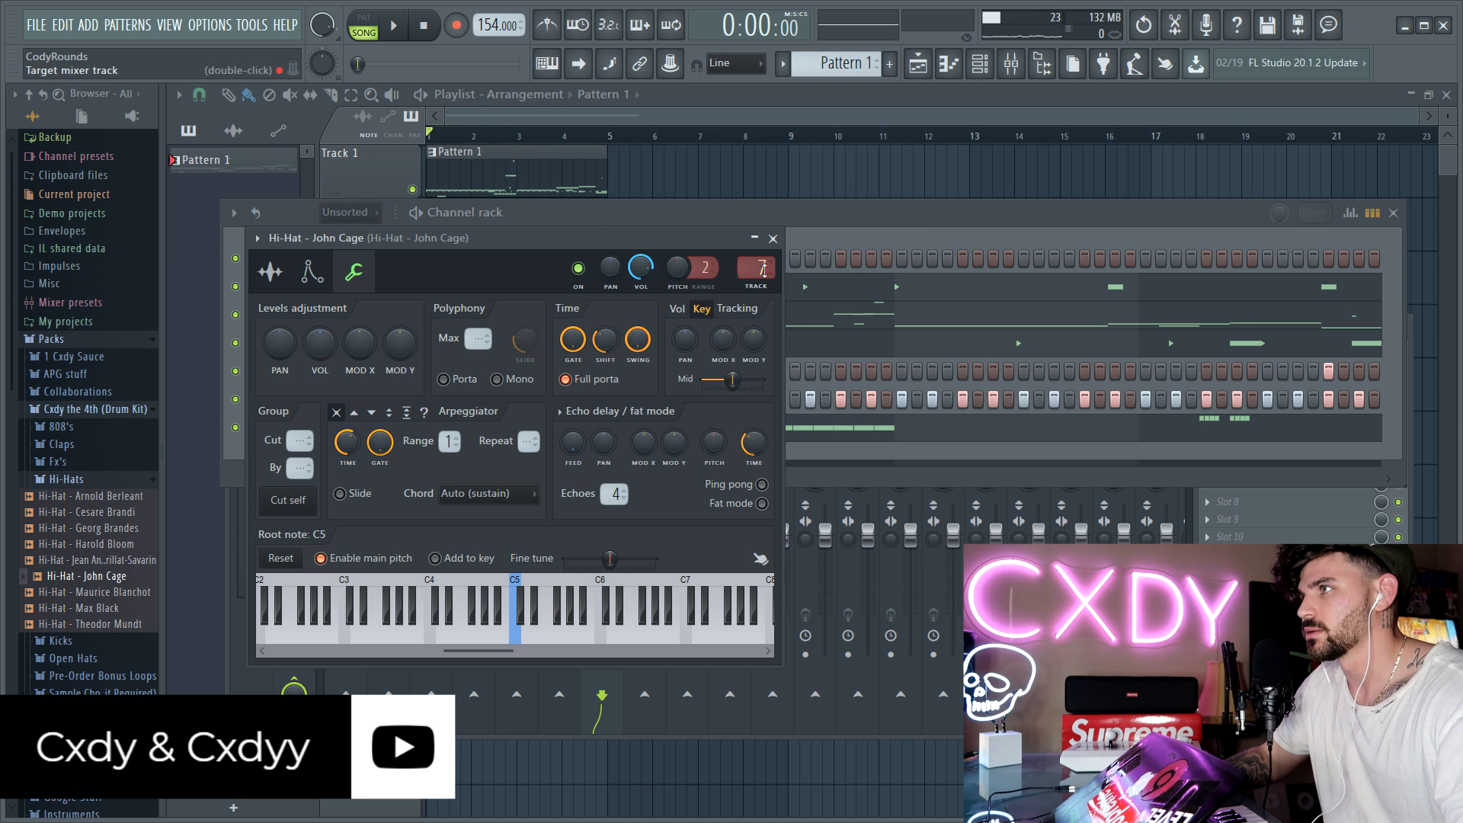
double_click(759, 266)
left_click(1248, 384)
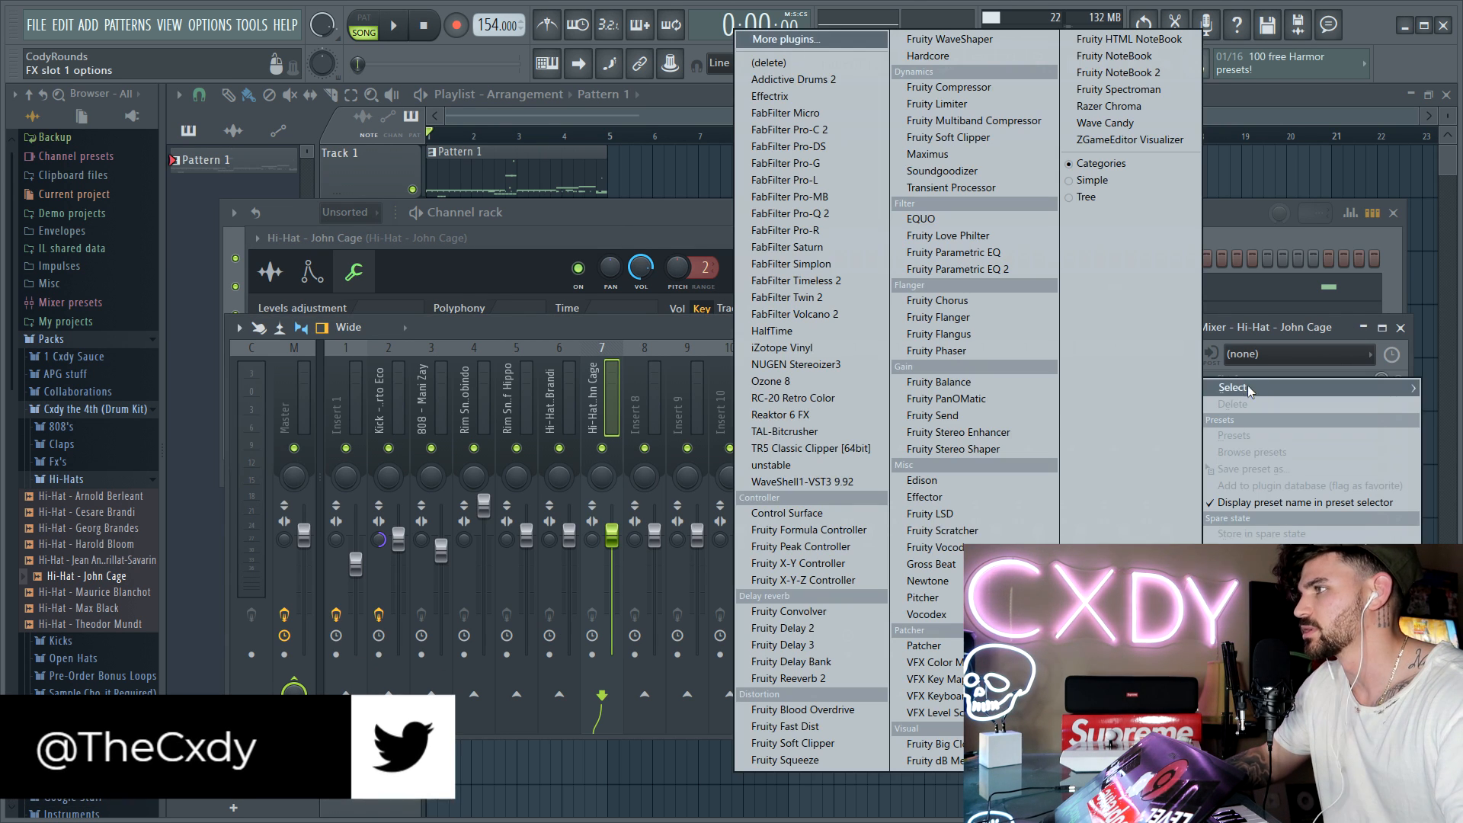
left_click(790, 679)
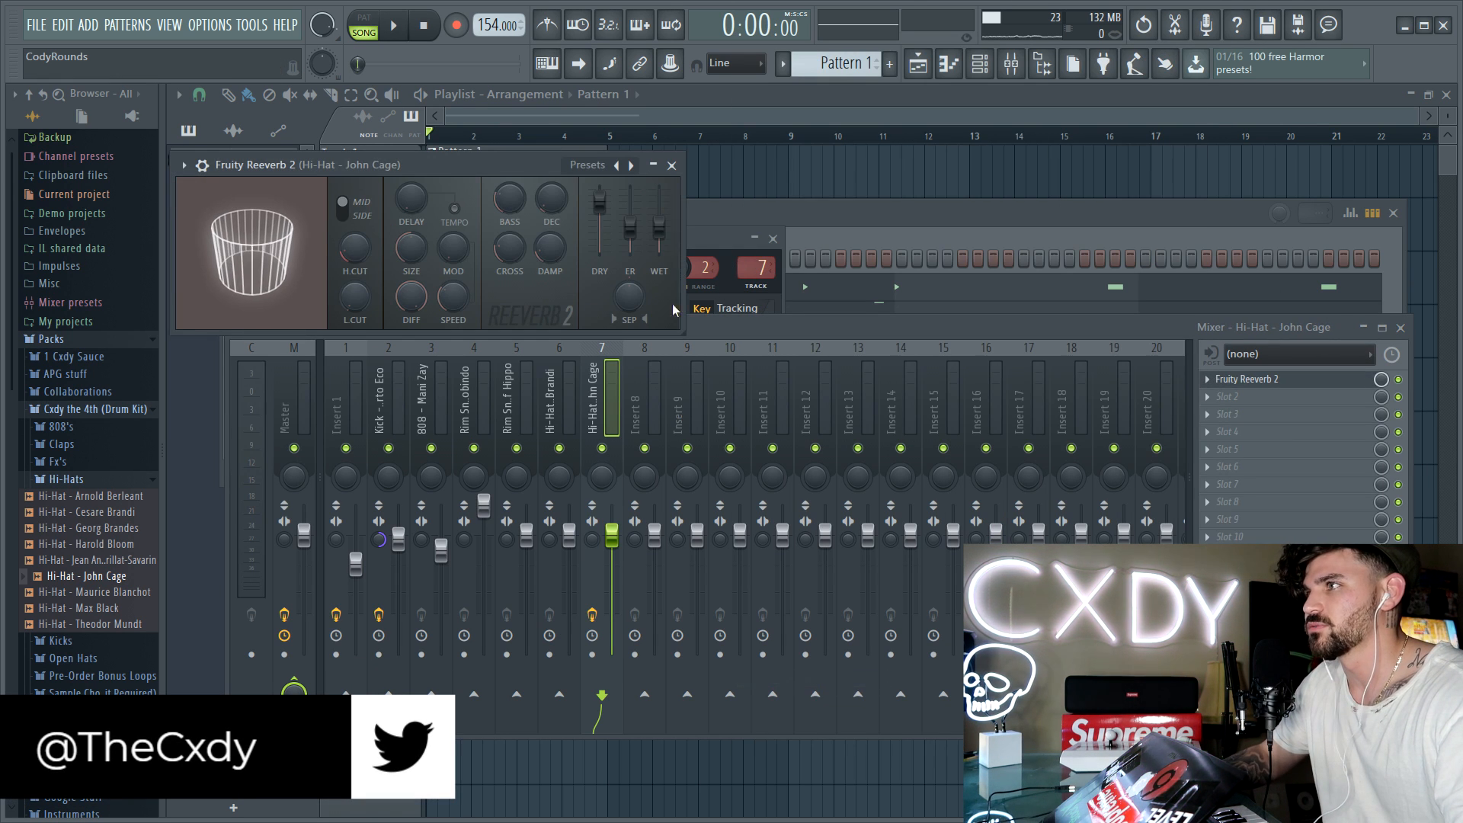
Step: Load Fruity Delay 2 in the effect slot after the reverb on the John Cage hi-hat's mixer track
left_click(1284, 421)
left_click(1259, 389)
left_click(1258, 394)
left_click(783, 628)
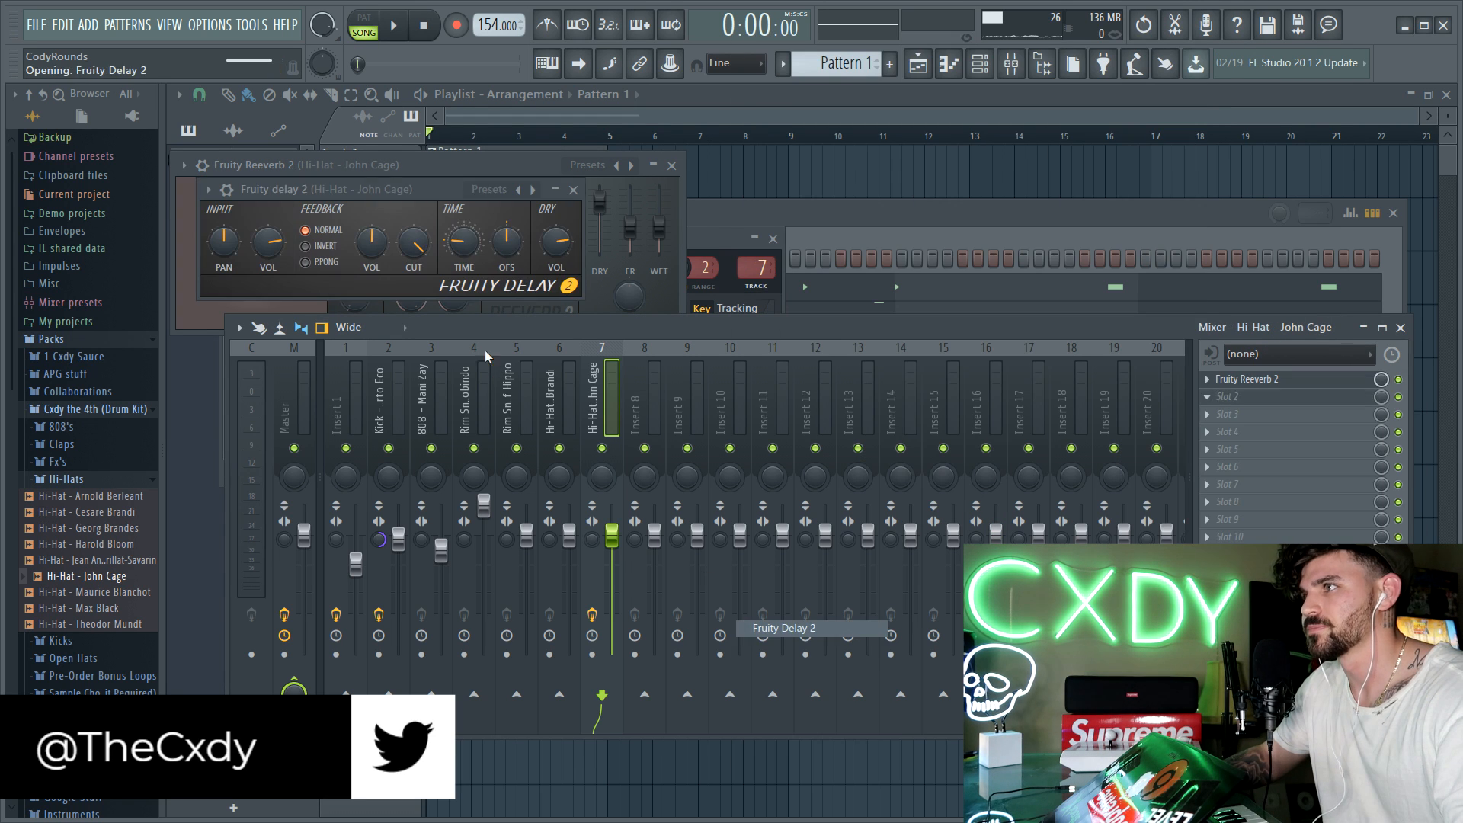
Step: Configure Fruity Delay 2 with a preset delay time, ping-pong feedback, reduced input volume and -91% input panning, and return to the channel rack
right_click(466, 238)
mouse_move(504, 261)
left_click(676, 325)
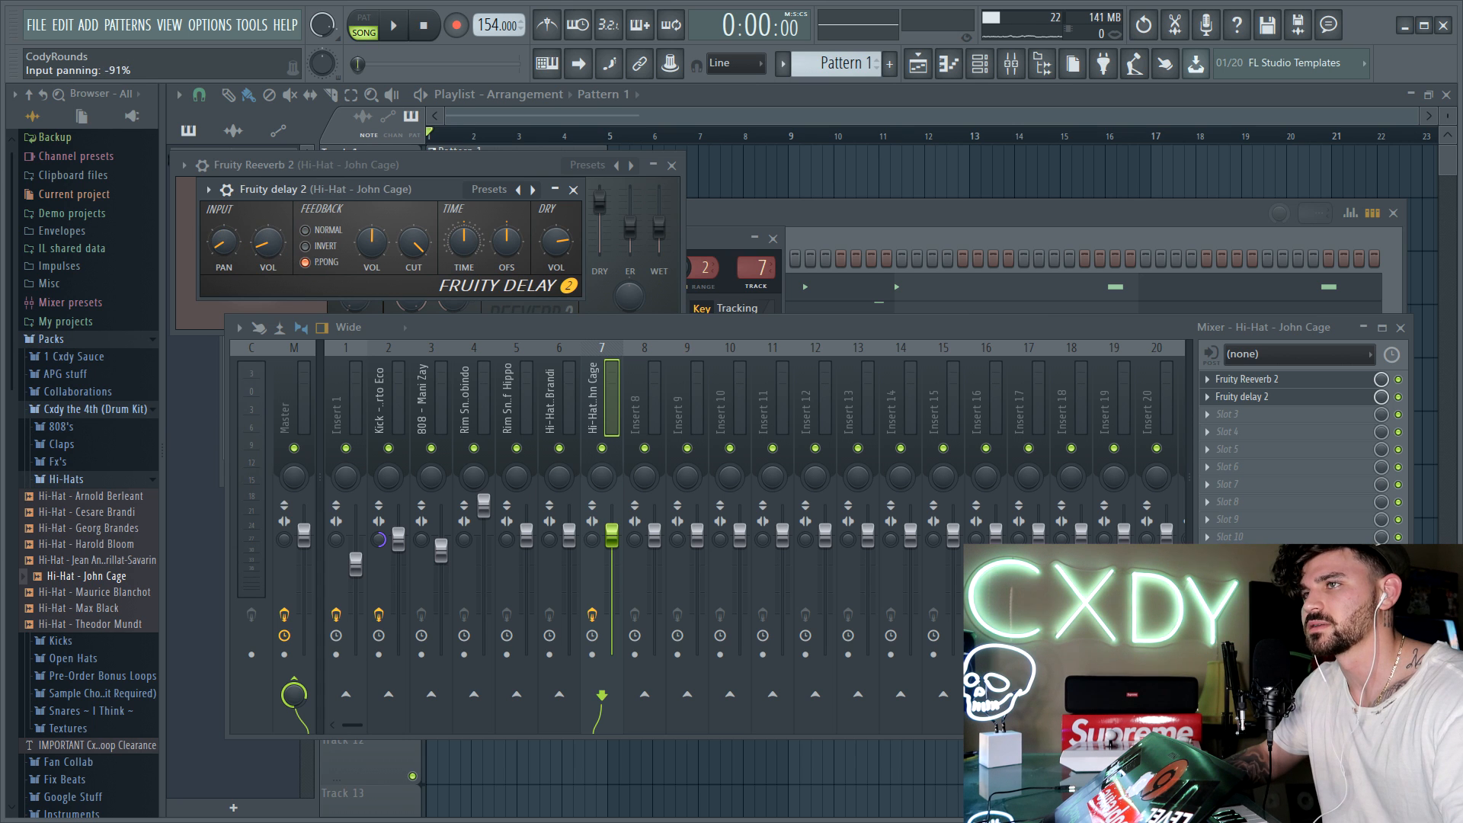
key("F6")
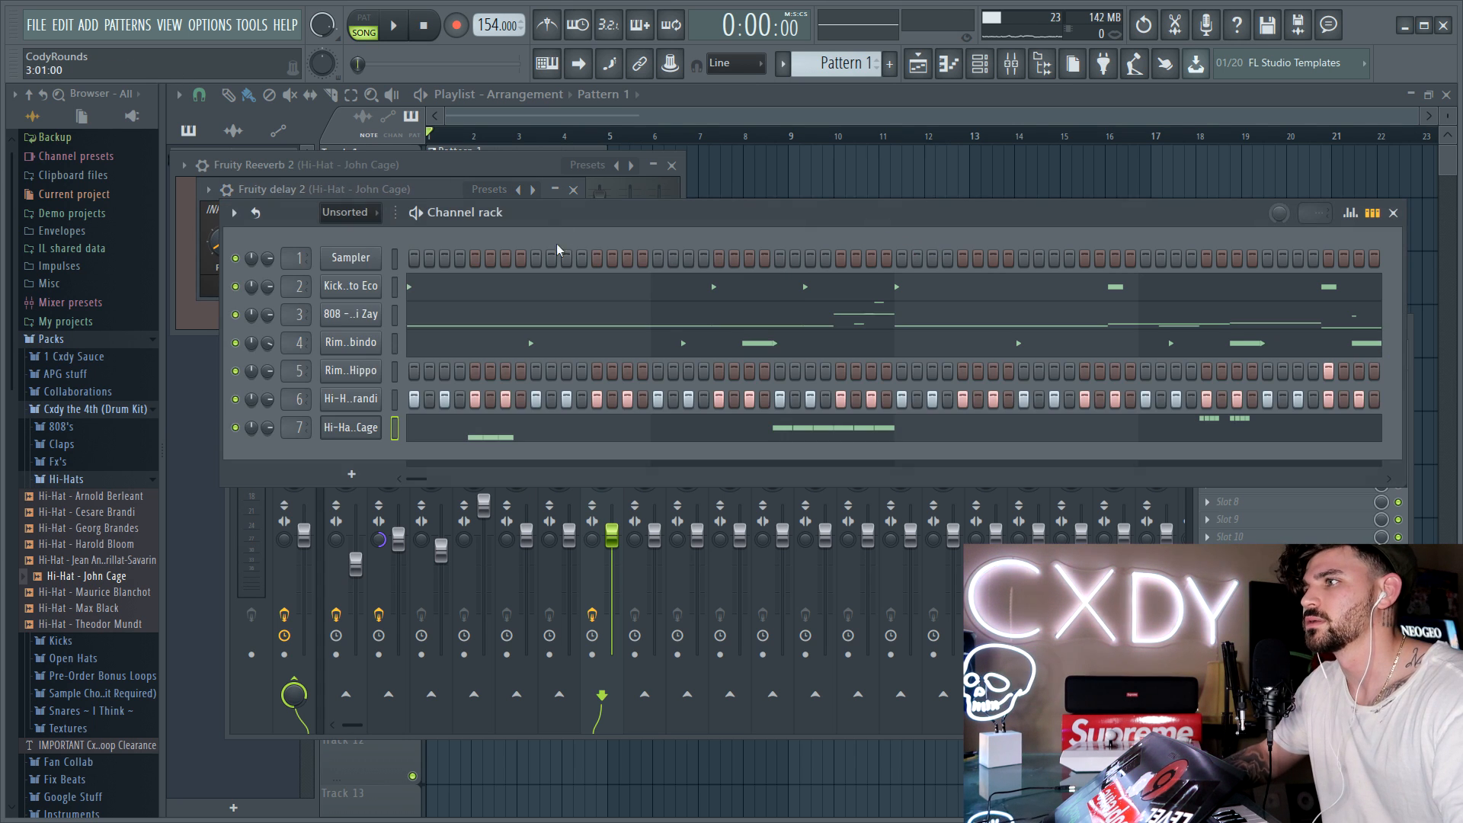
Step: Play the pattern and fine-tune the John Cage hi-hat's channel volume by ear
key("space")
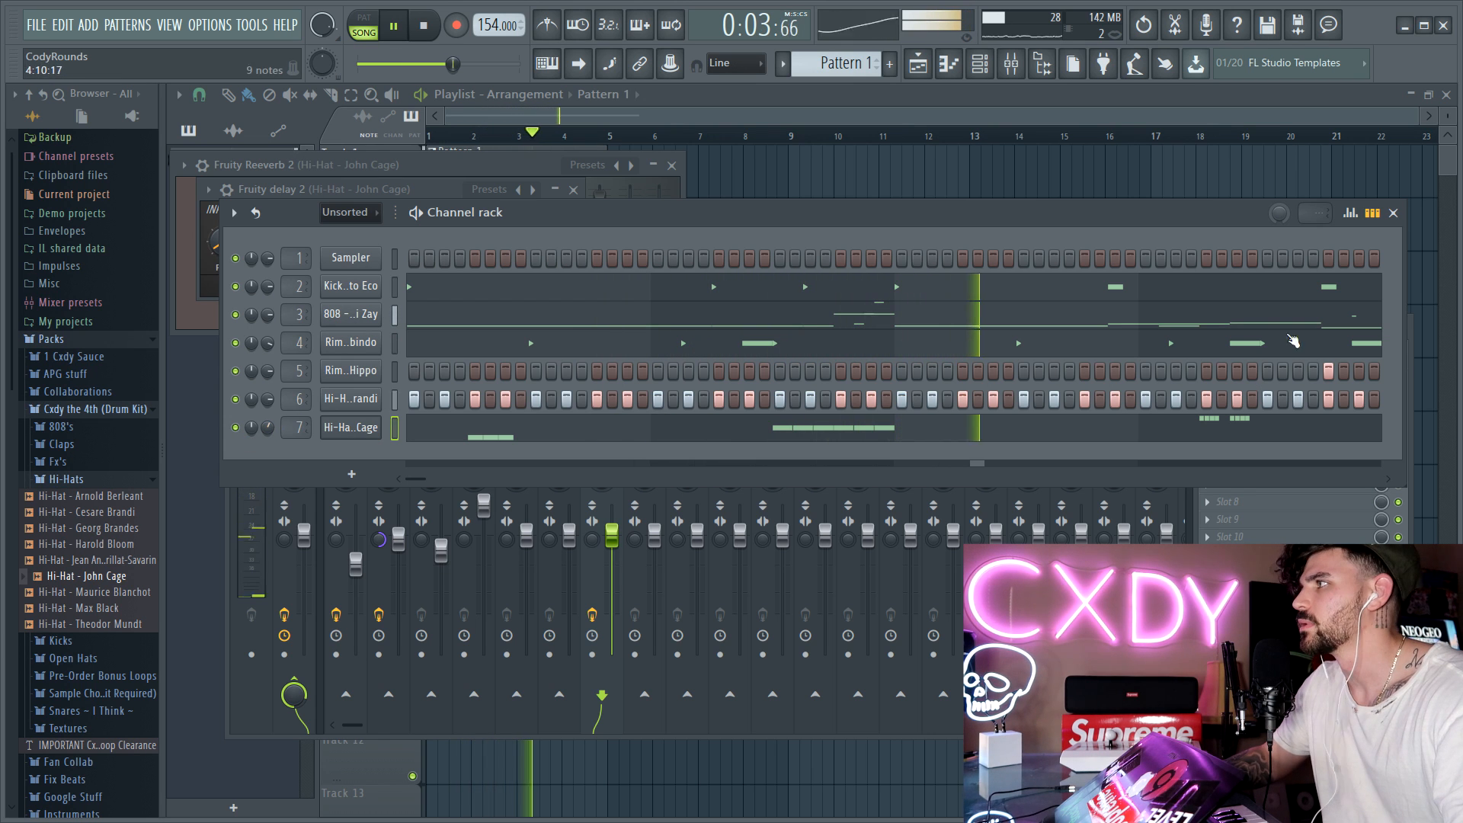
key("F9")
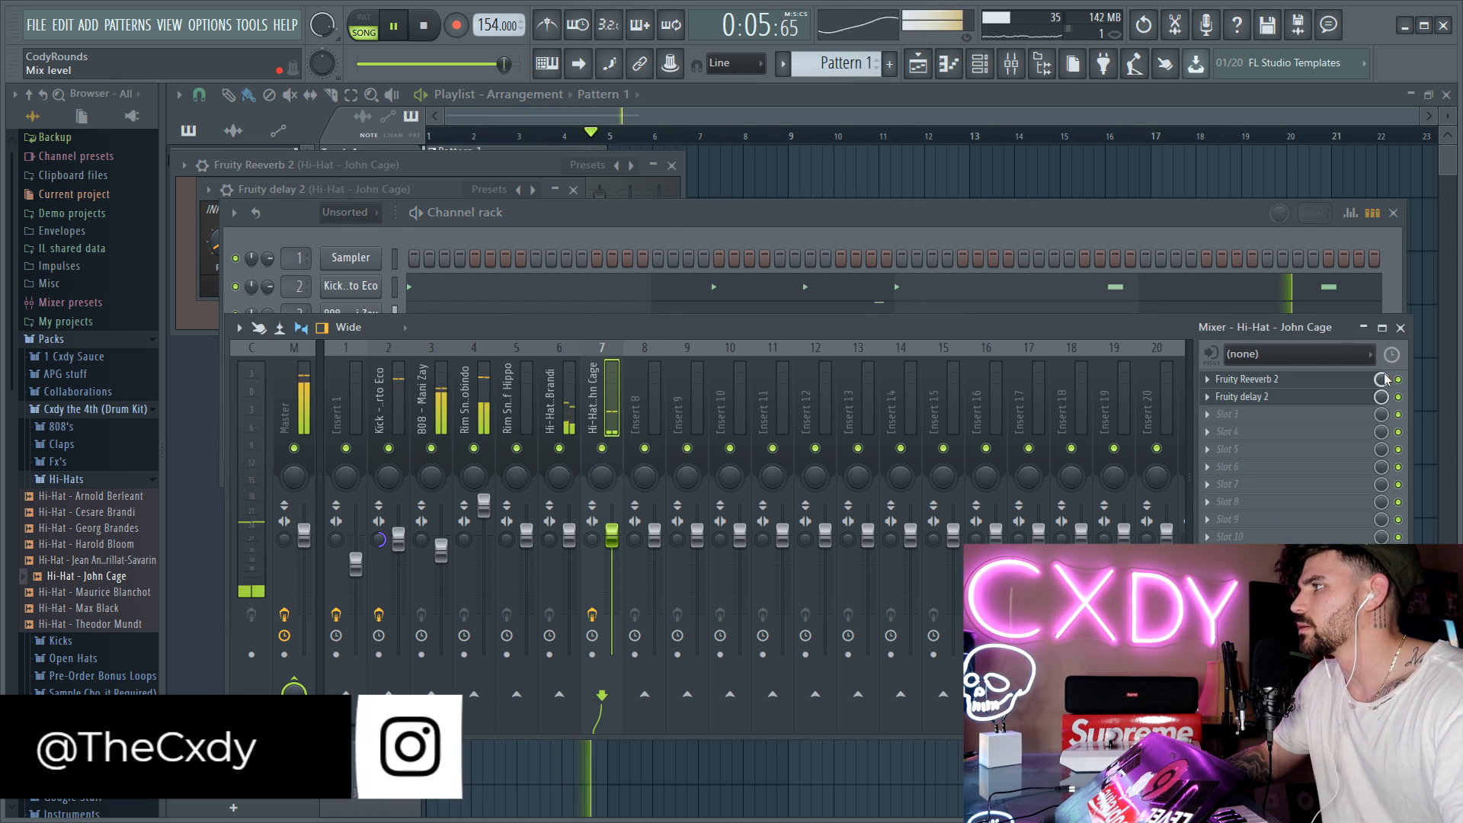
left_click(665, 219)
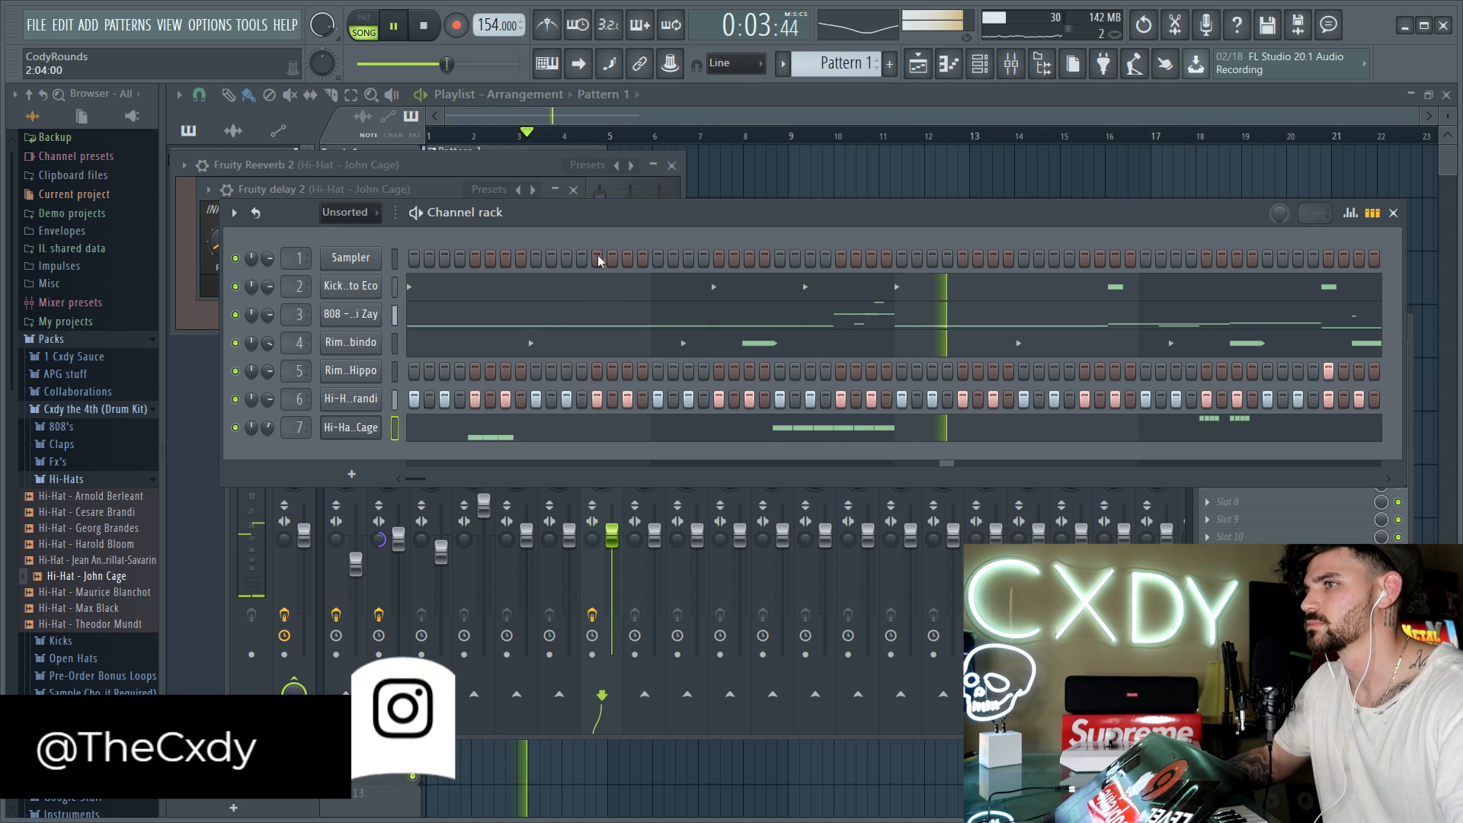
left_click_drag(267, 432, 267, 428)
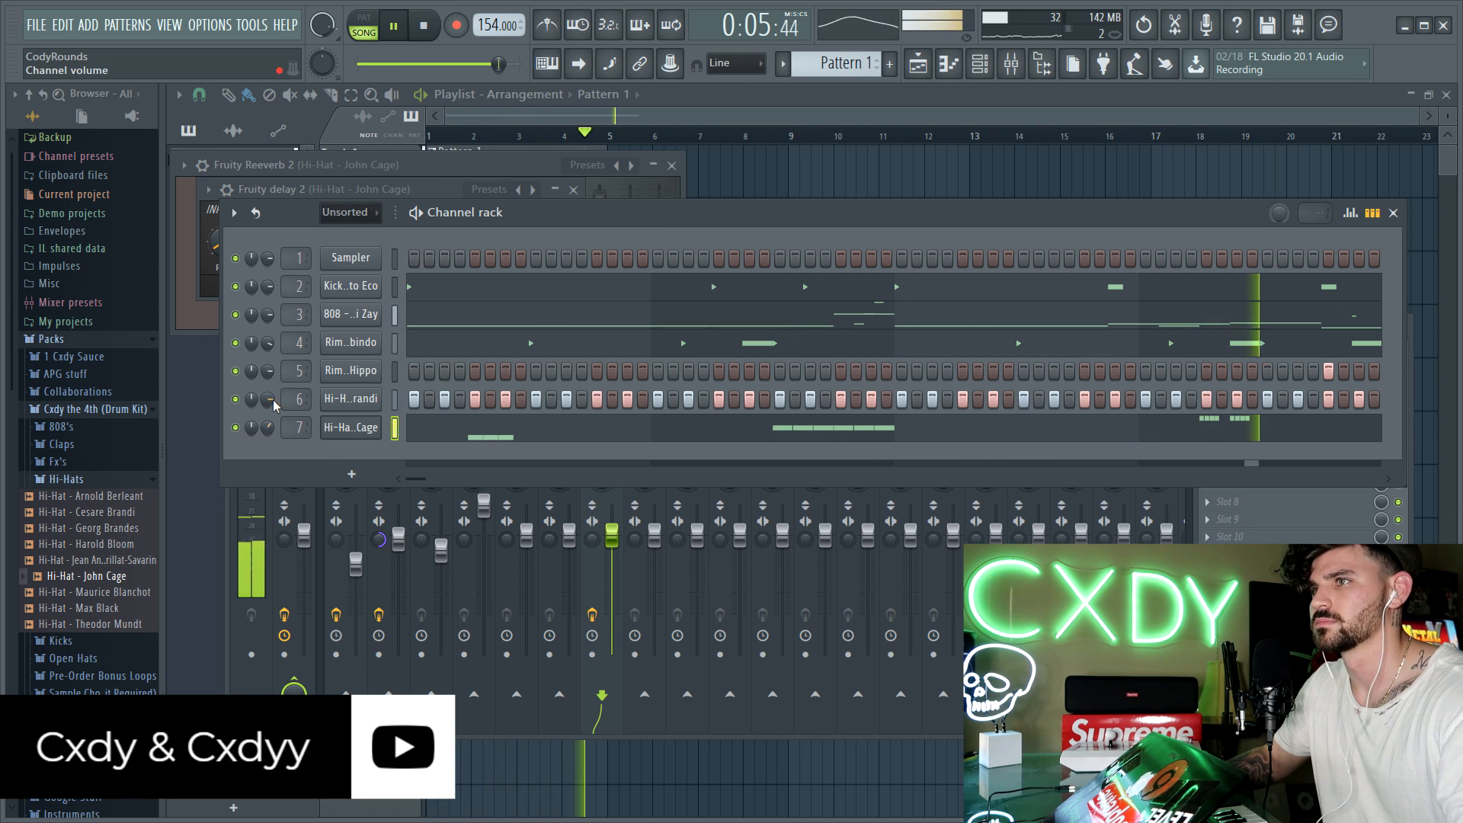
key("space")
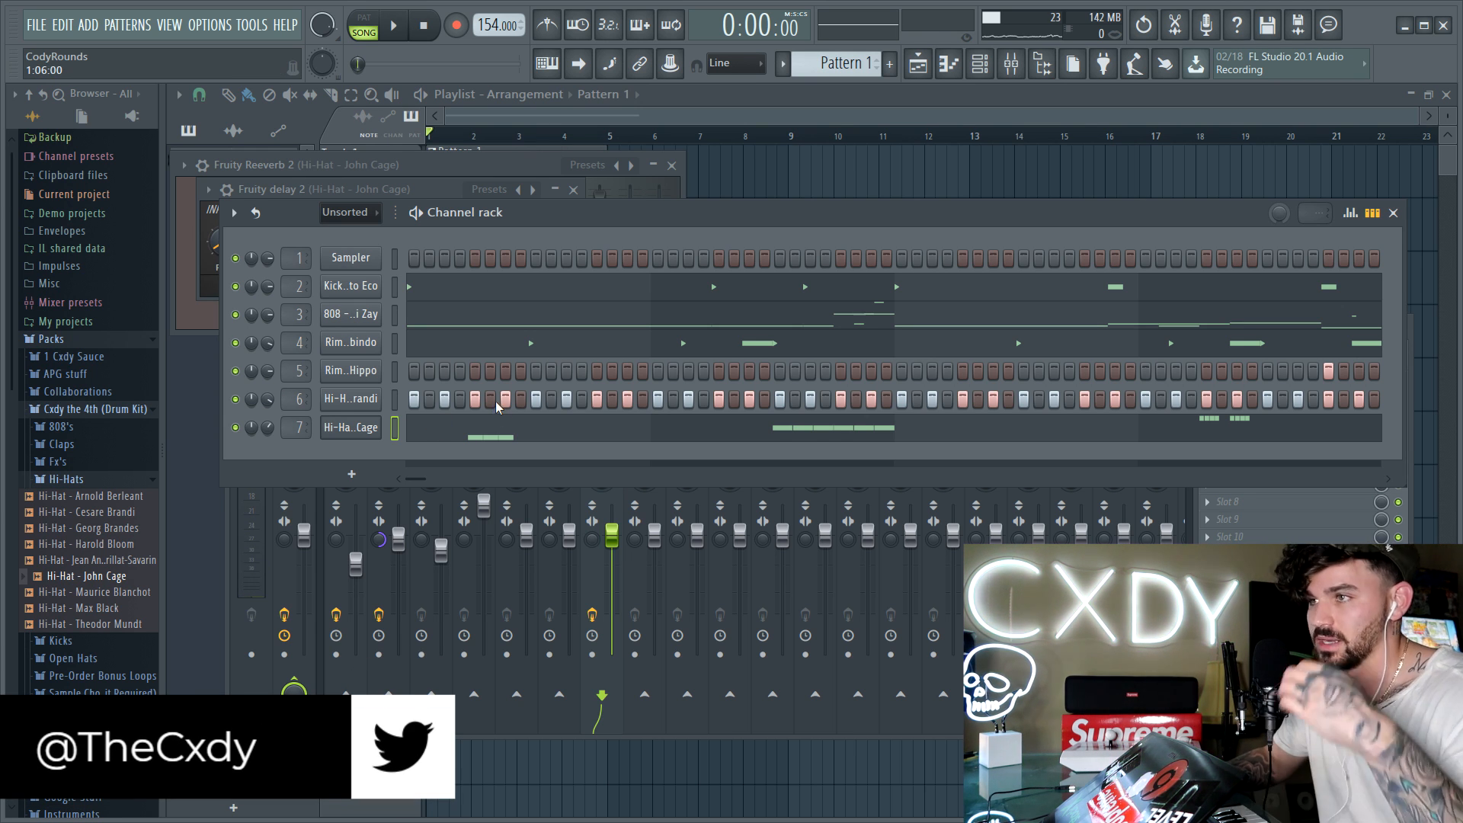
Step: Load iZotope Vinyl in the first effect slot of the Cesare Brandi hi-hat's mixer track and return to the channel rack
left_click(356, 398)
double_click(737, 244)
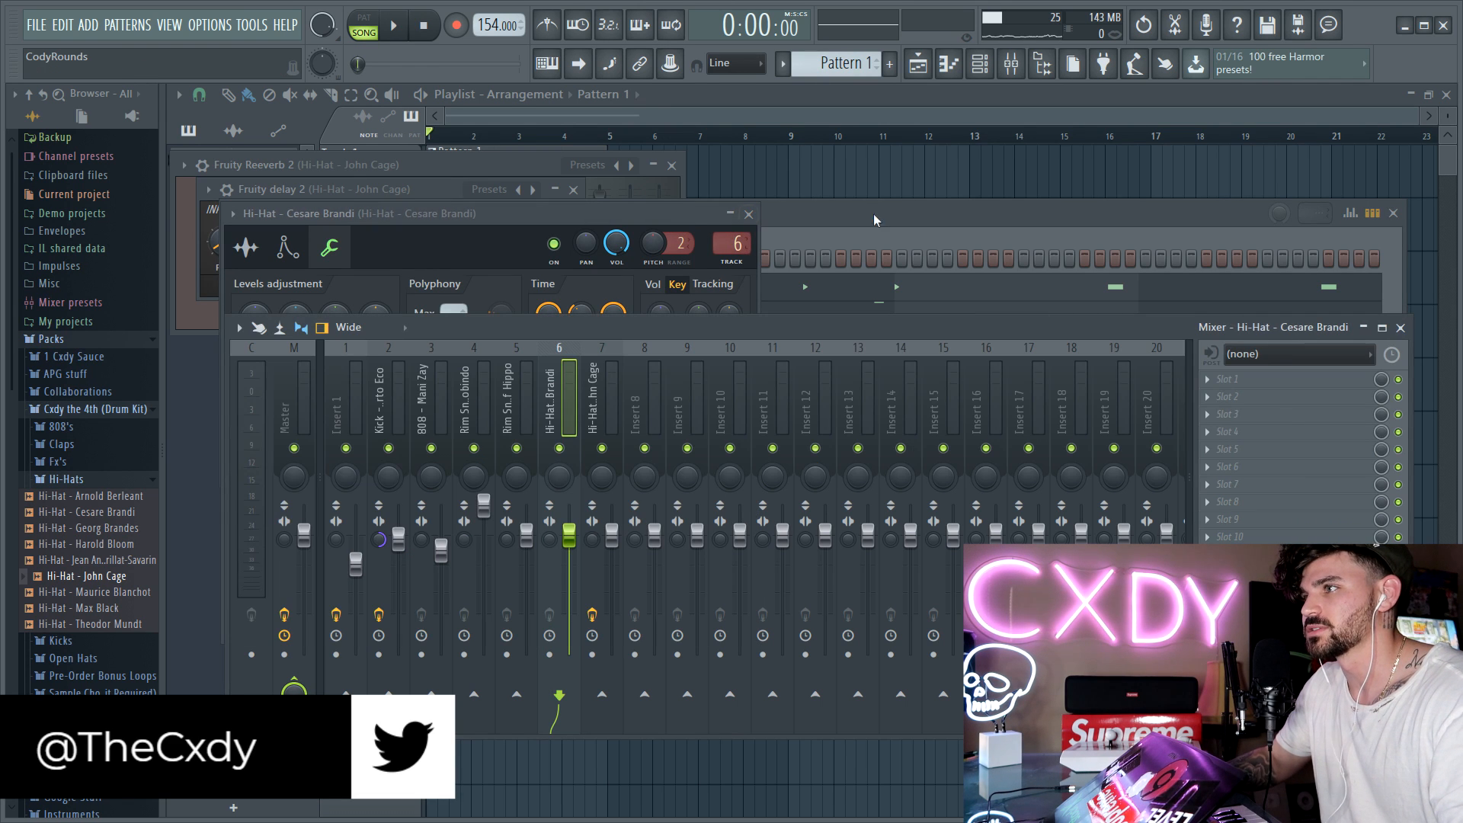
left_click(1220, 379)
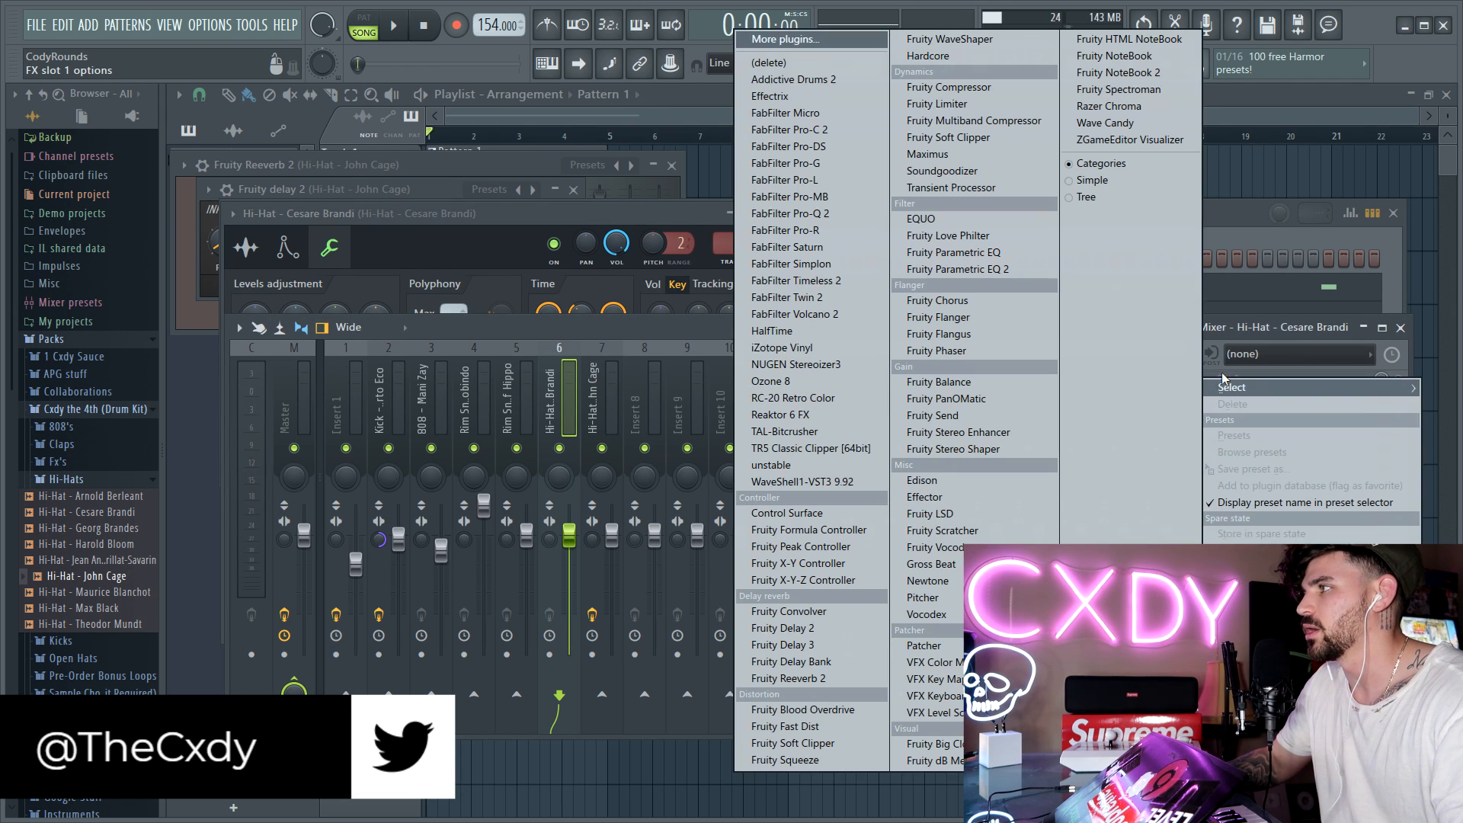
left_click(799, 348)
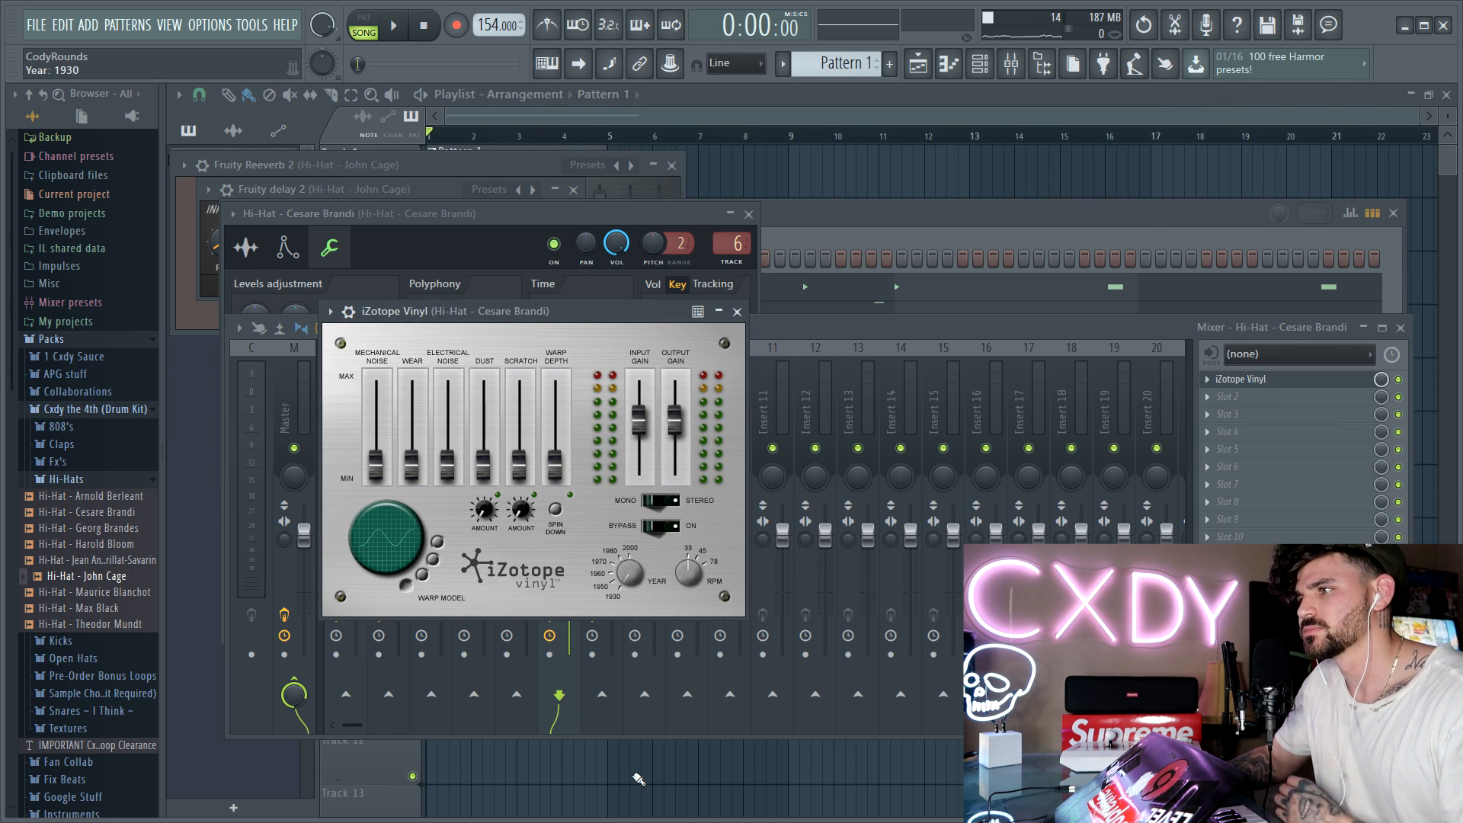
left_click(789, 230)
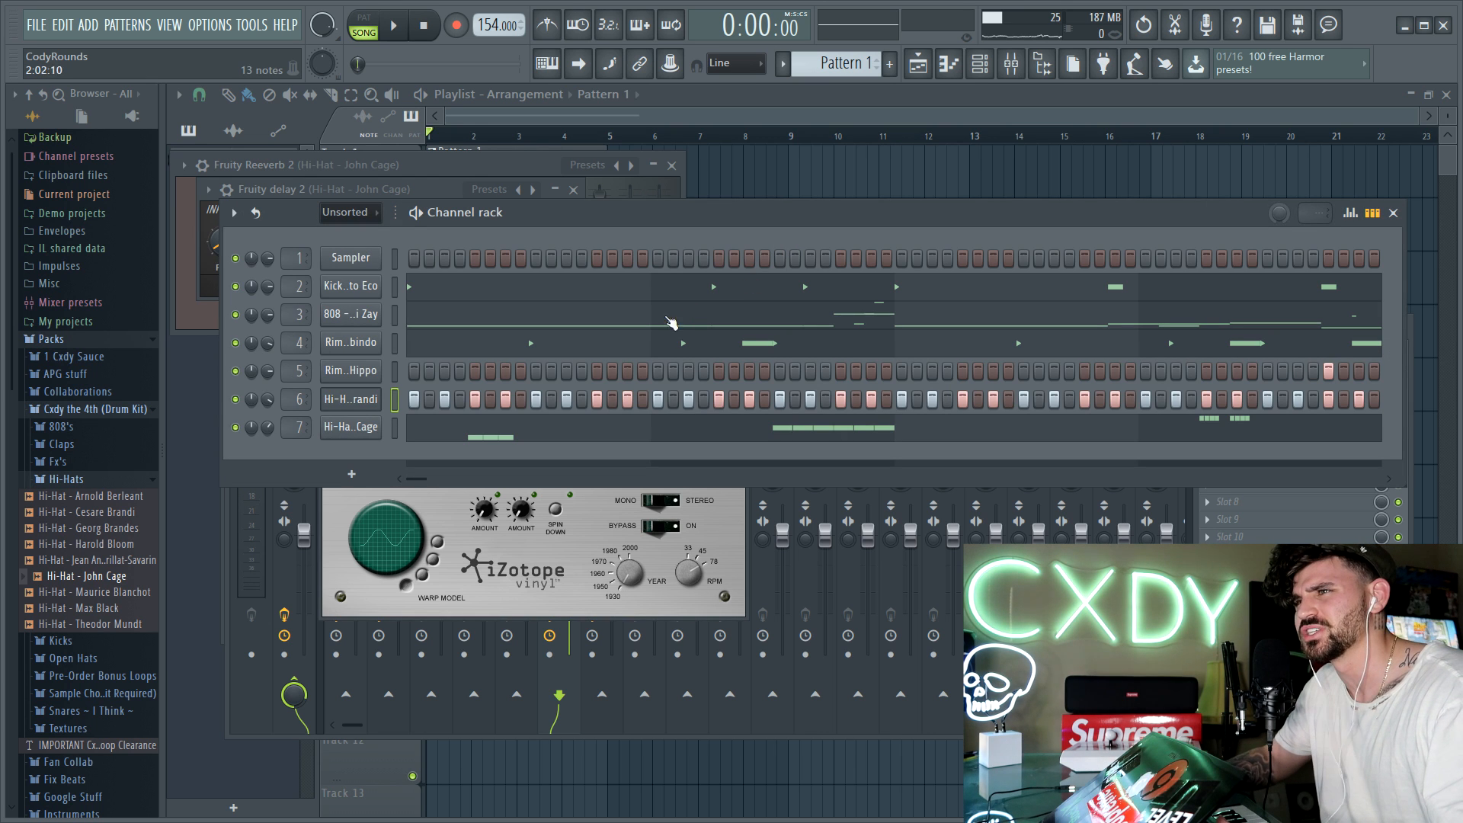
Step: Audition the Cesare Brandi hi-hat during playback, set its iZotope Vinyl year to 1960, and return to the channel rack
key("space")
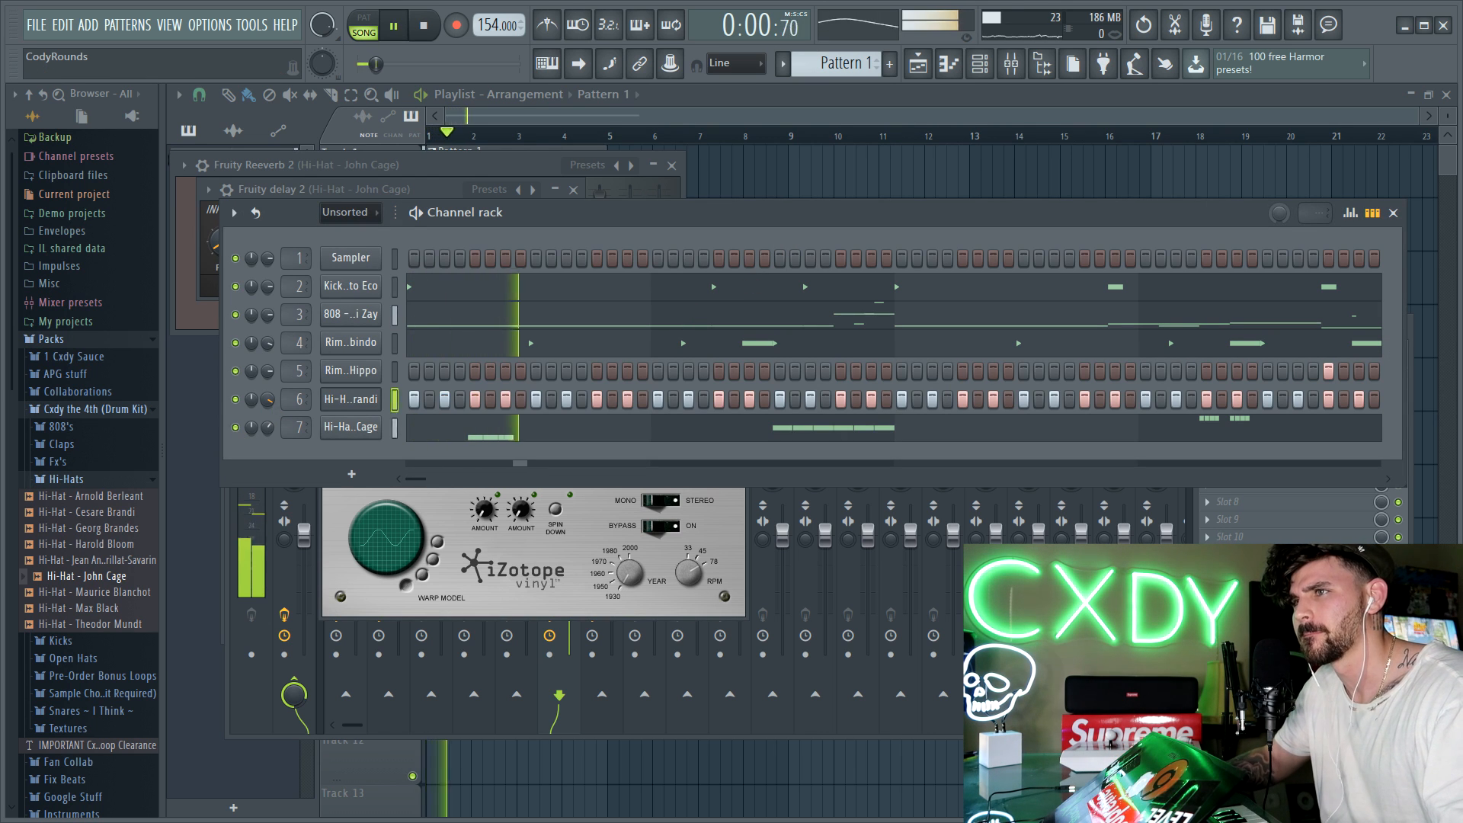
left_click(359, 400)
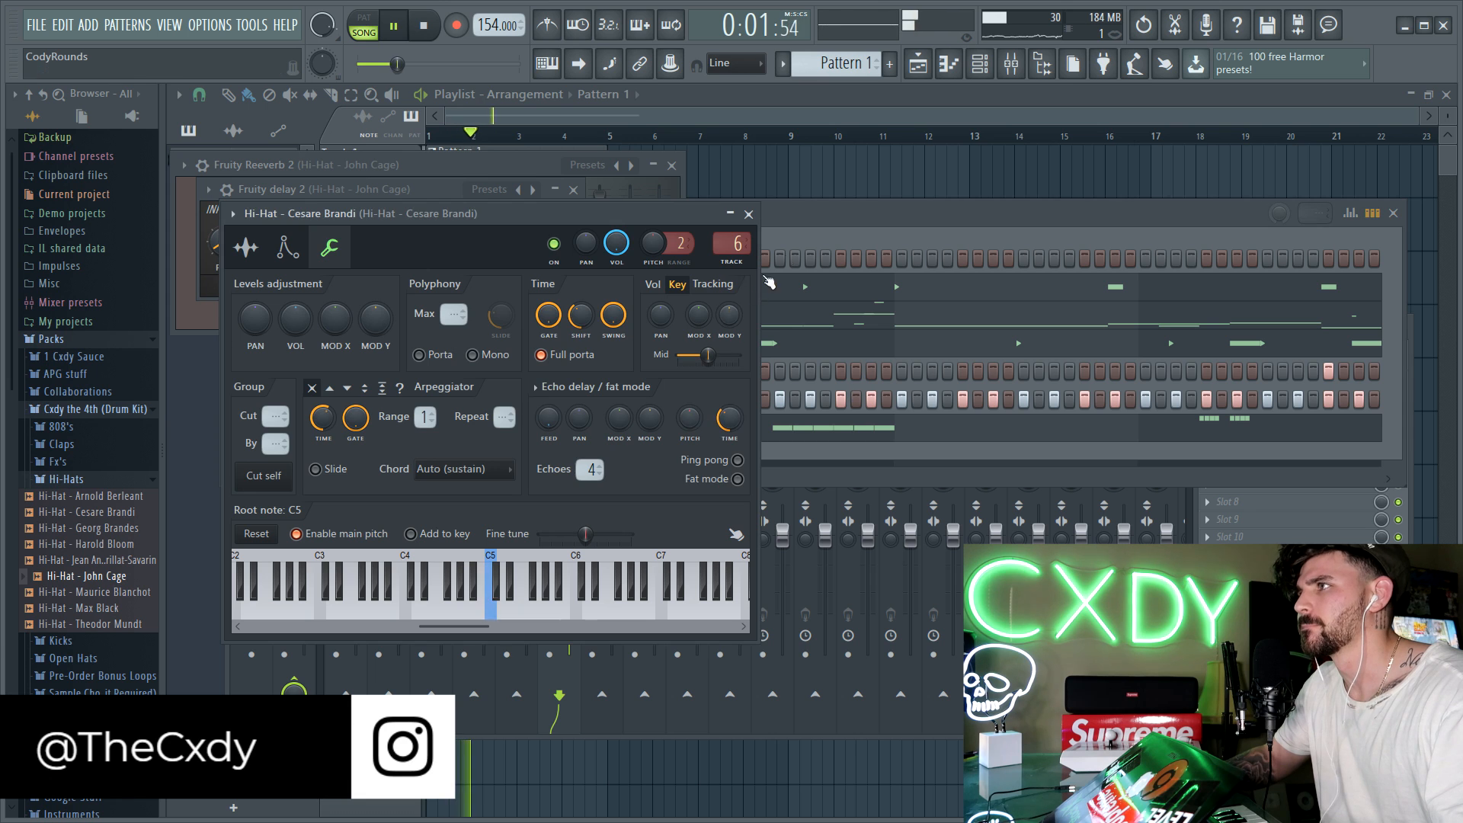
left_click(784, 452)
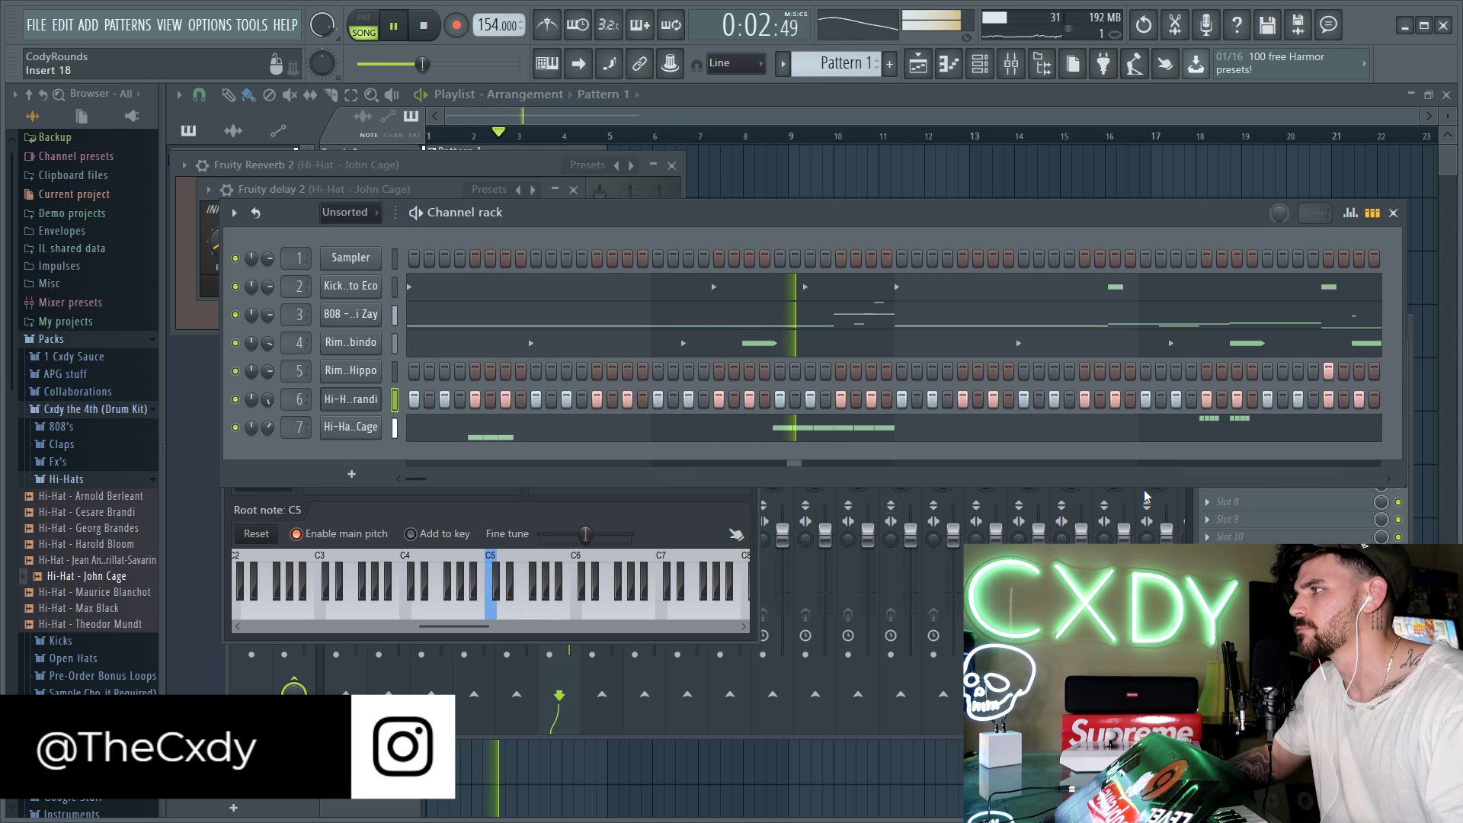
left_click(1412, 353)
left_click(1254, 392)
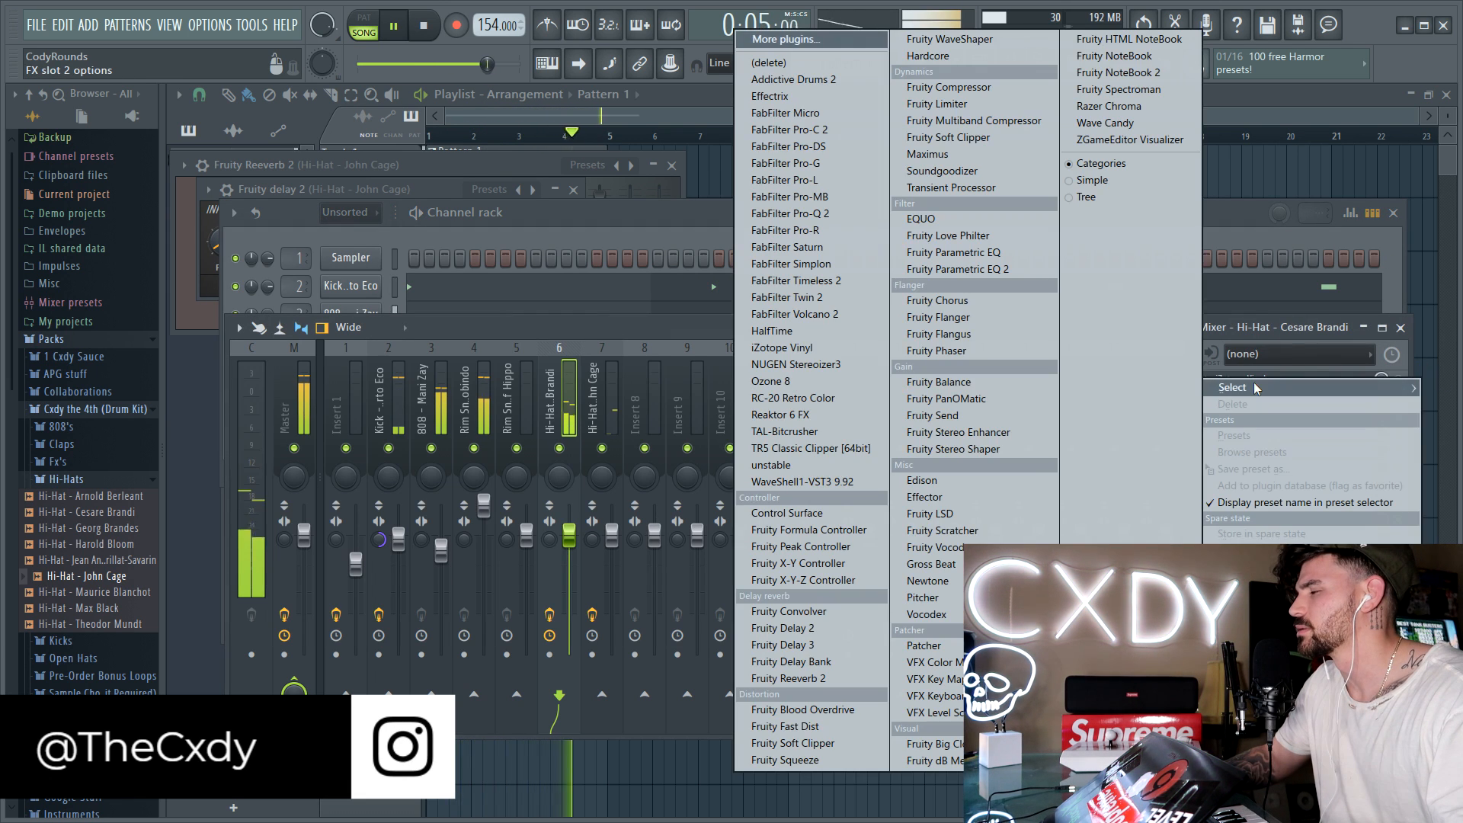
left_click(1293, 353)
left_click(1242, 378)
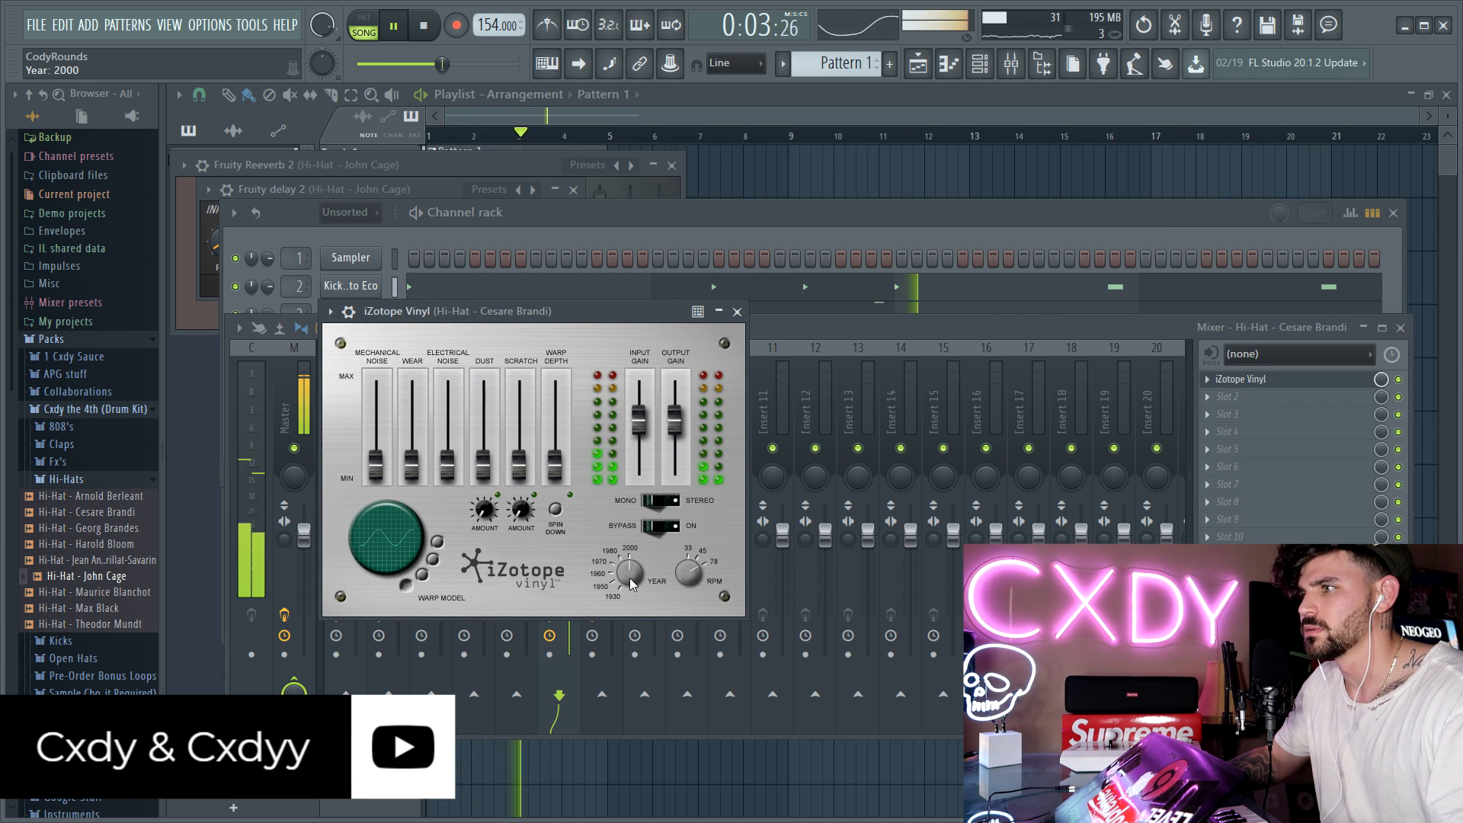
key("space")
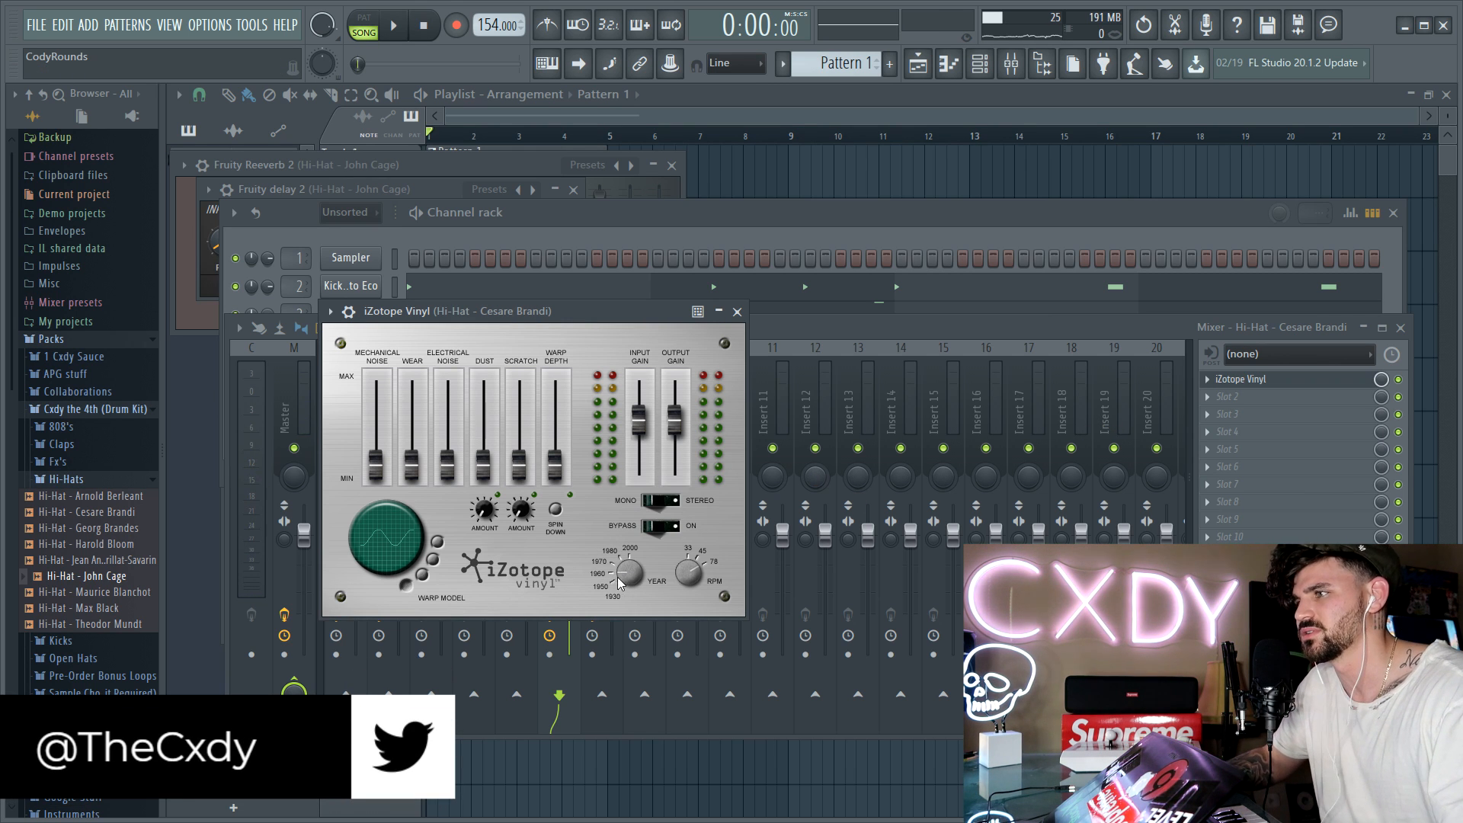
key("space")
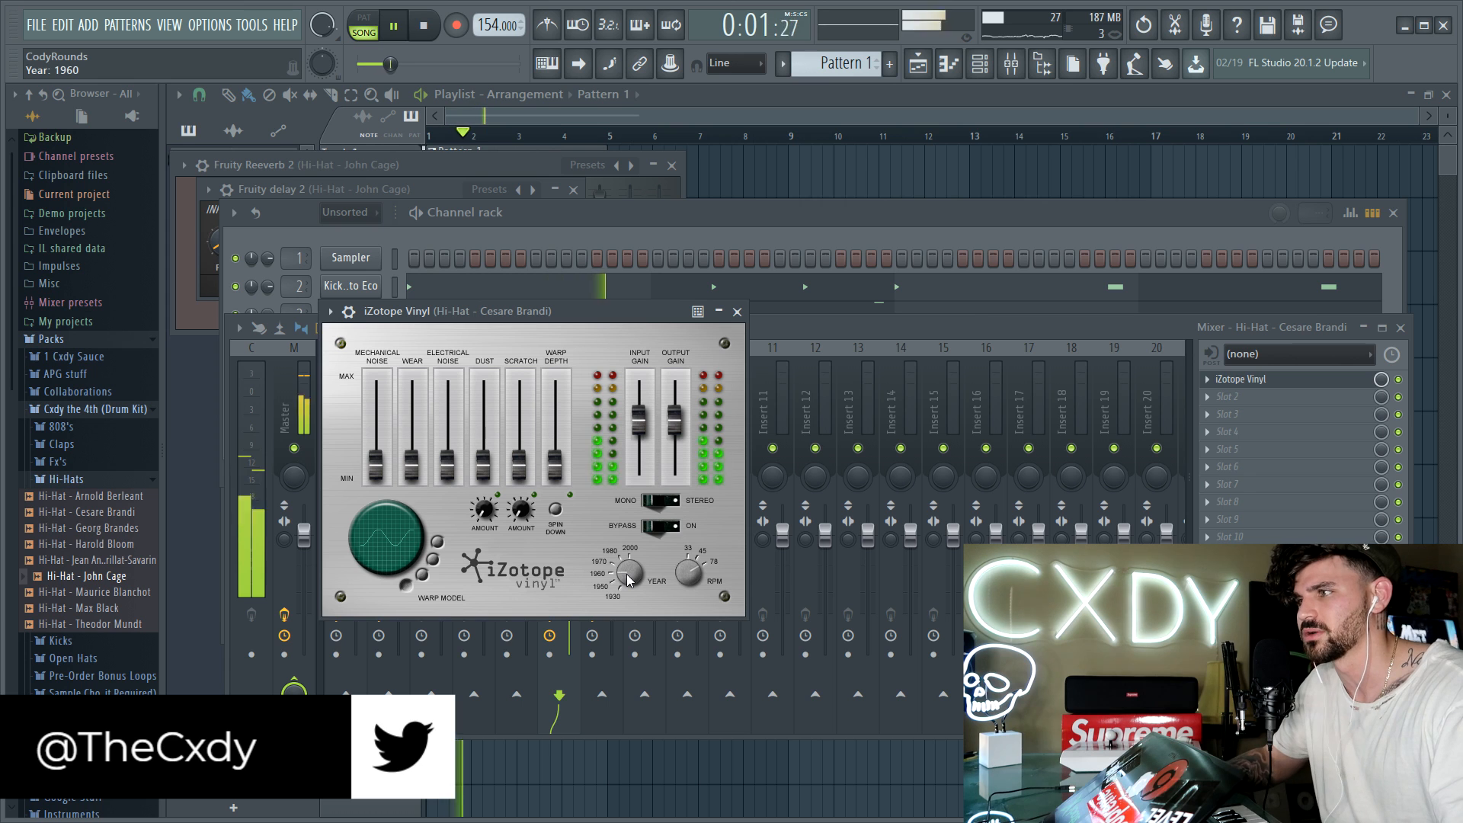
key("space")
left_click(884, 229)
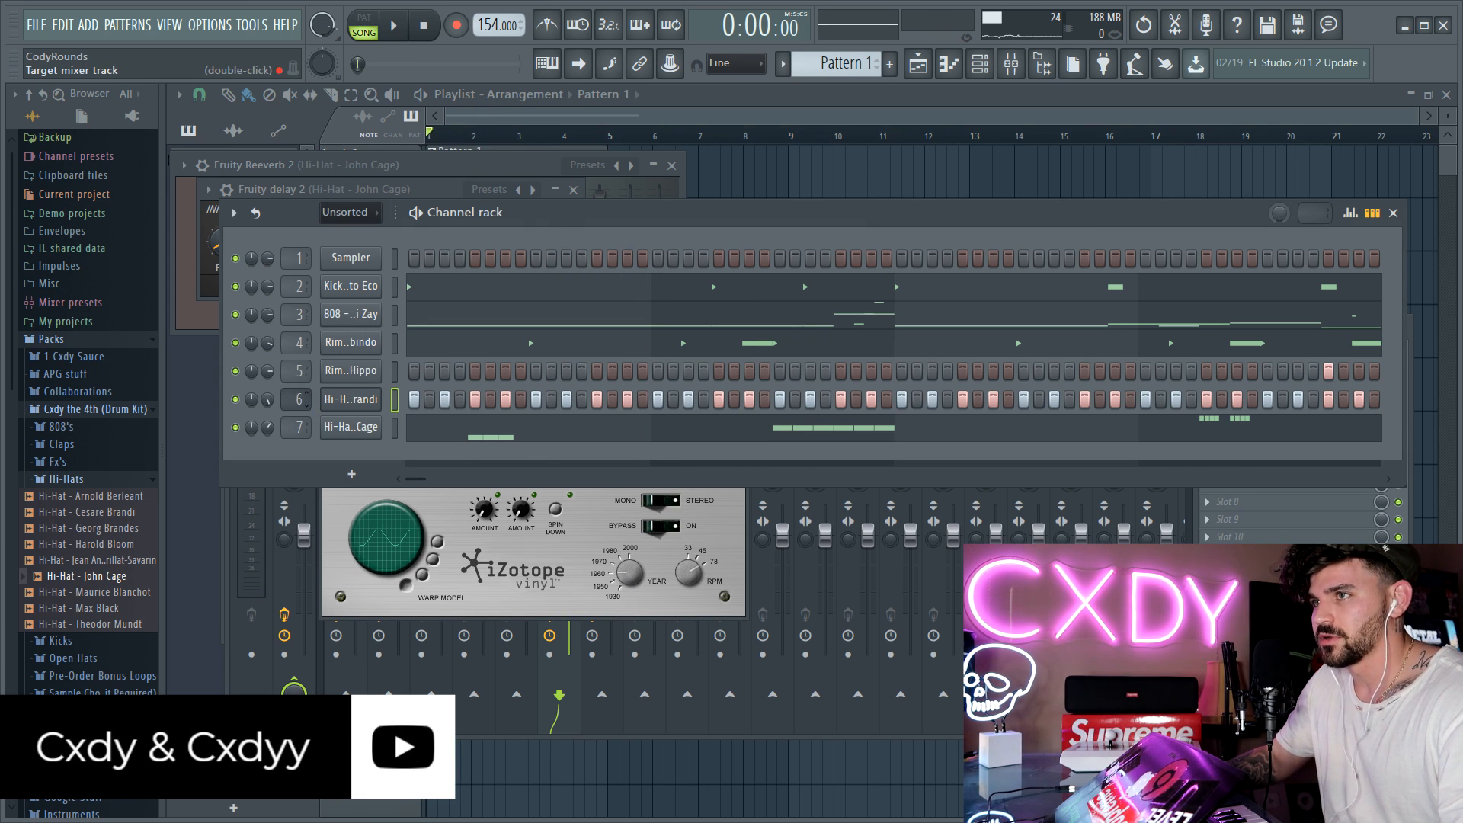
Step: Load Effectrix in the second effect slot of the Cesare Brandi hi-hat's mixer track
double_click(297, 399)
left_click(1266, 405)
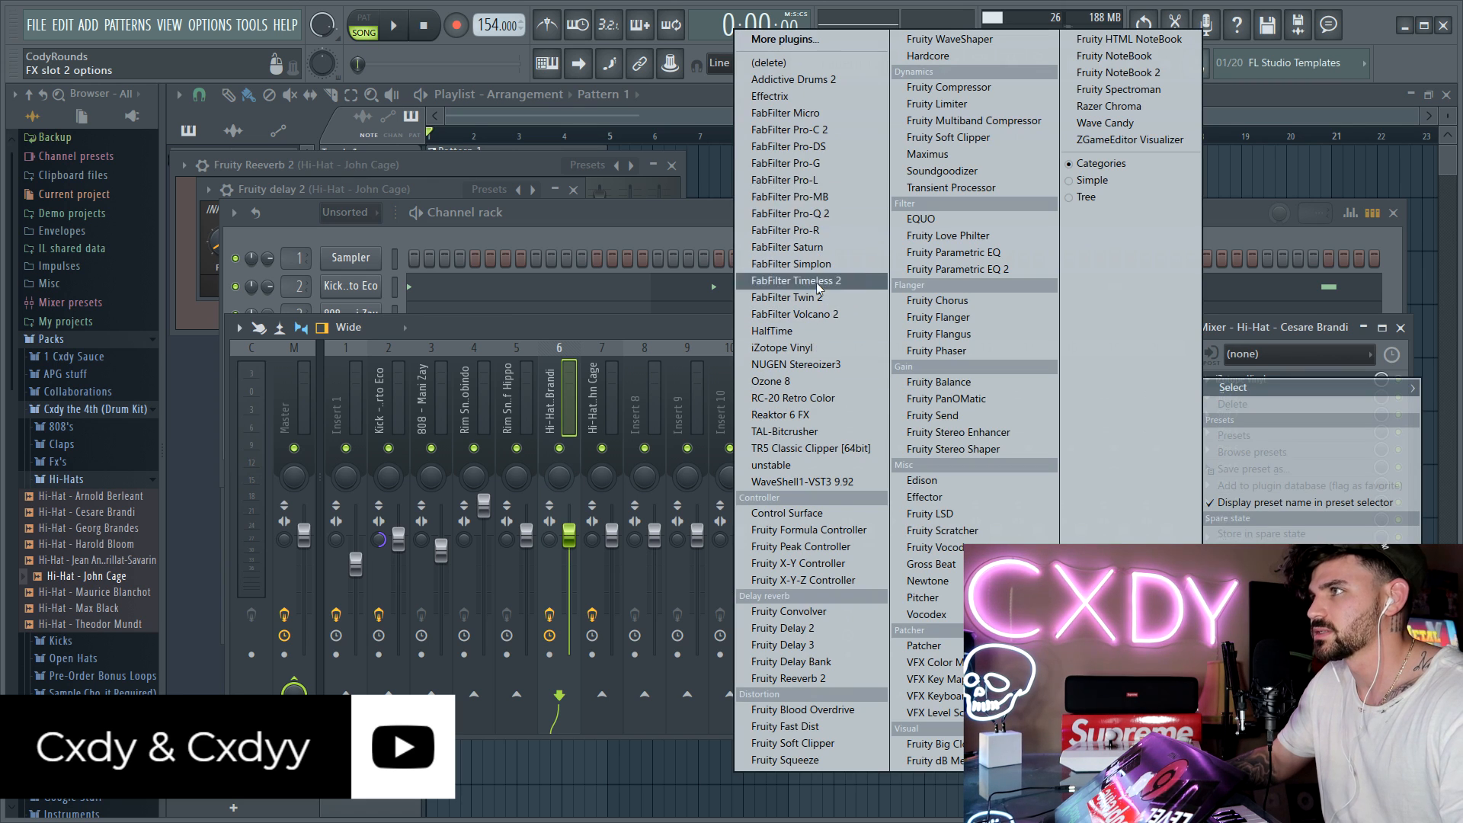
left_click(743, 96)
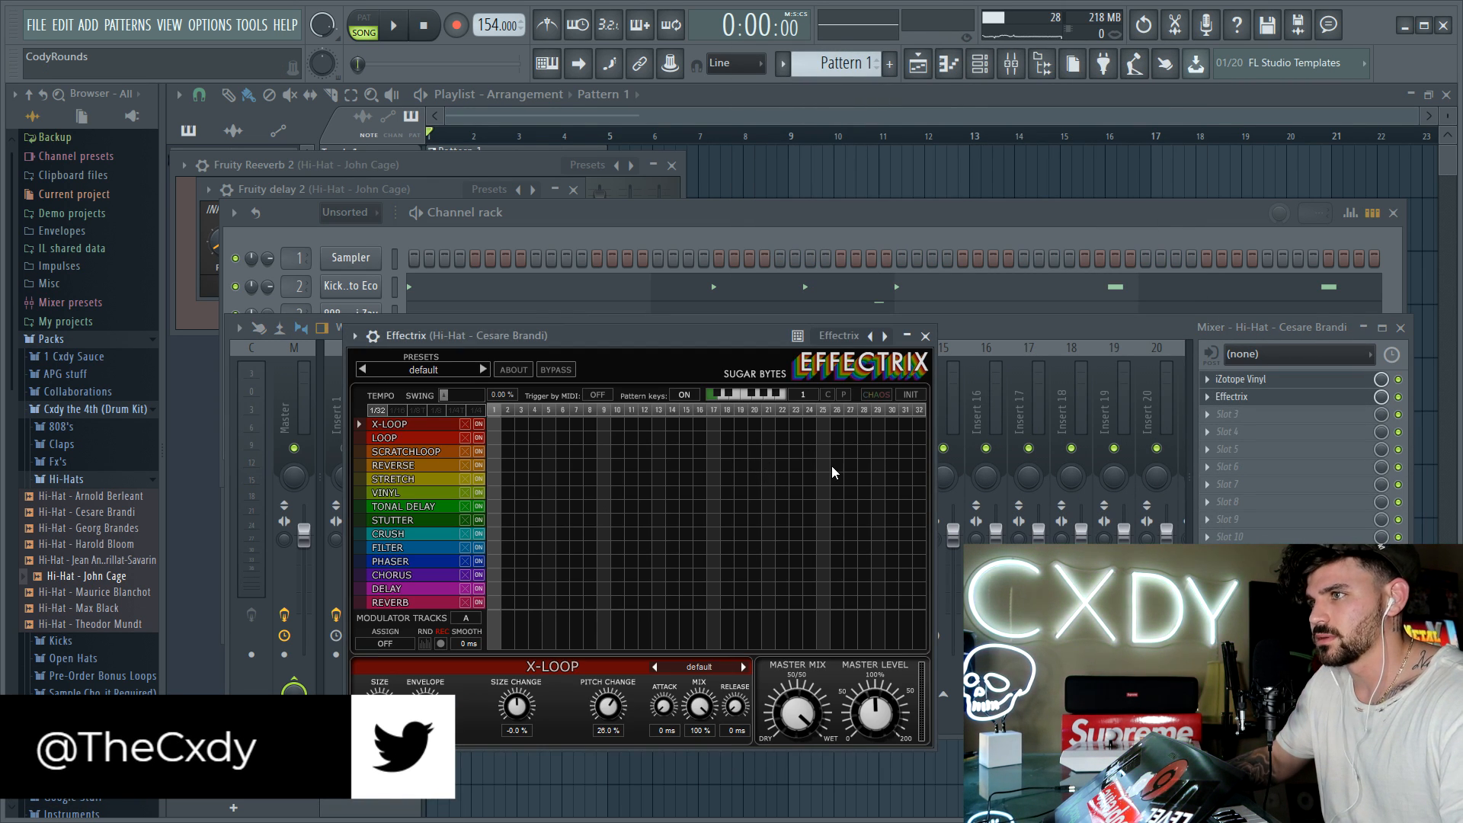
Step: Draw a Reverse block on steps 29 to 32 and a Loop block on steps 25 to 28 in the Effectrix sequencer
left_click_drag(824, 465, 1006, 467)
left_click(874, 464)
left_click_drag(874, 464, 994, 469)
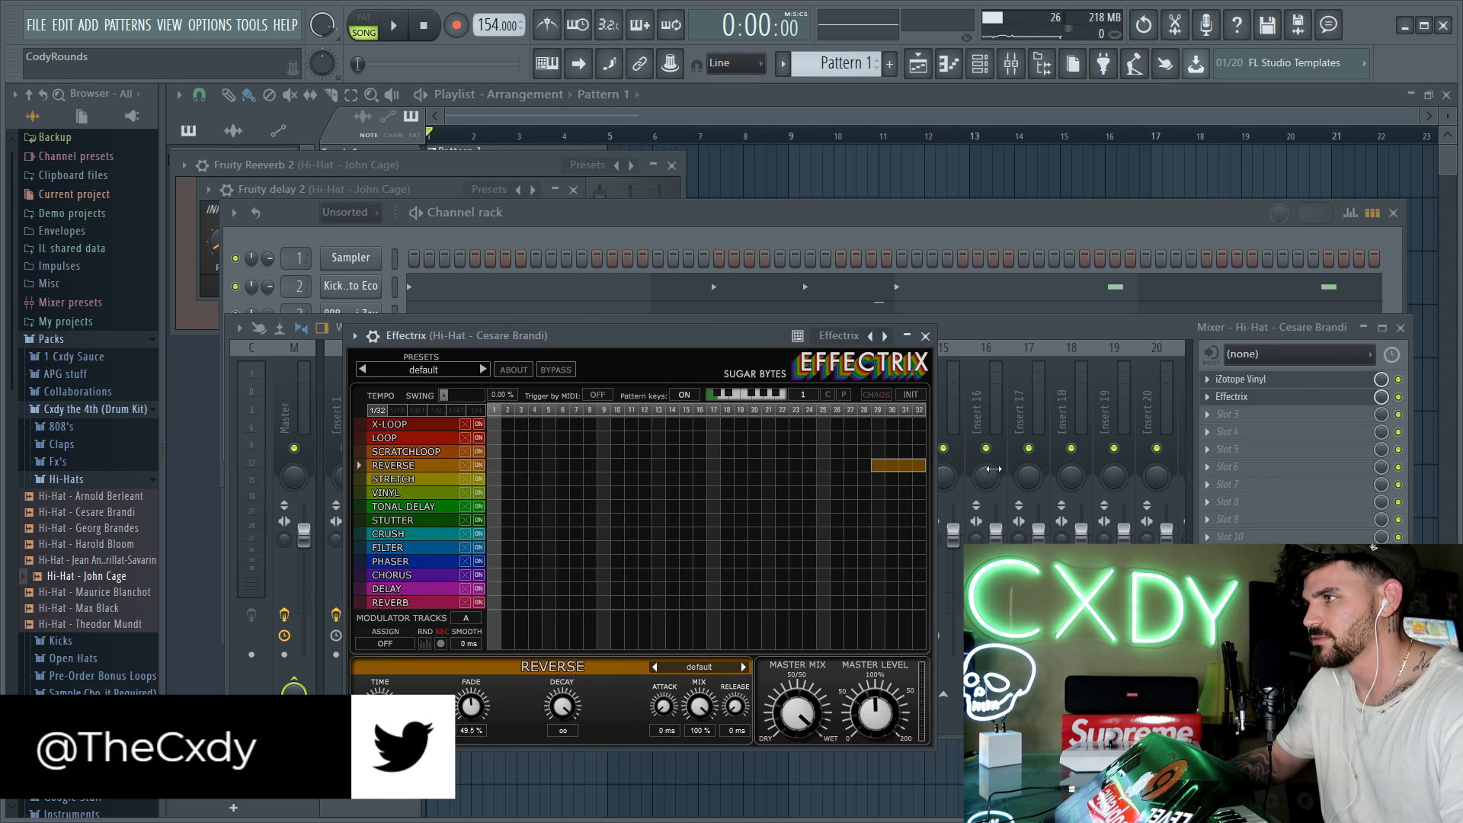
left_click(863, 441)
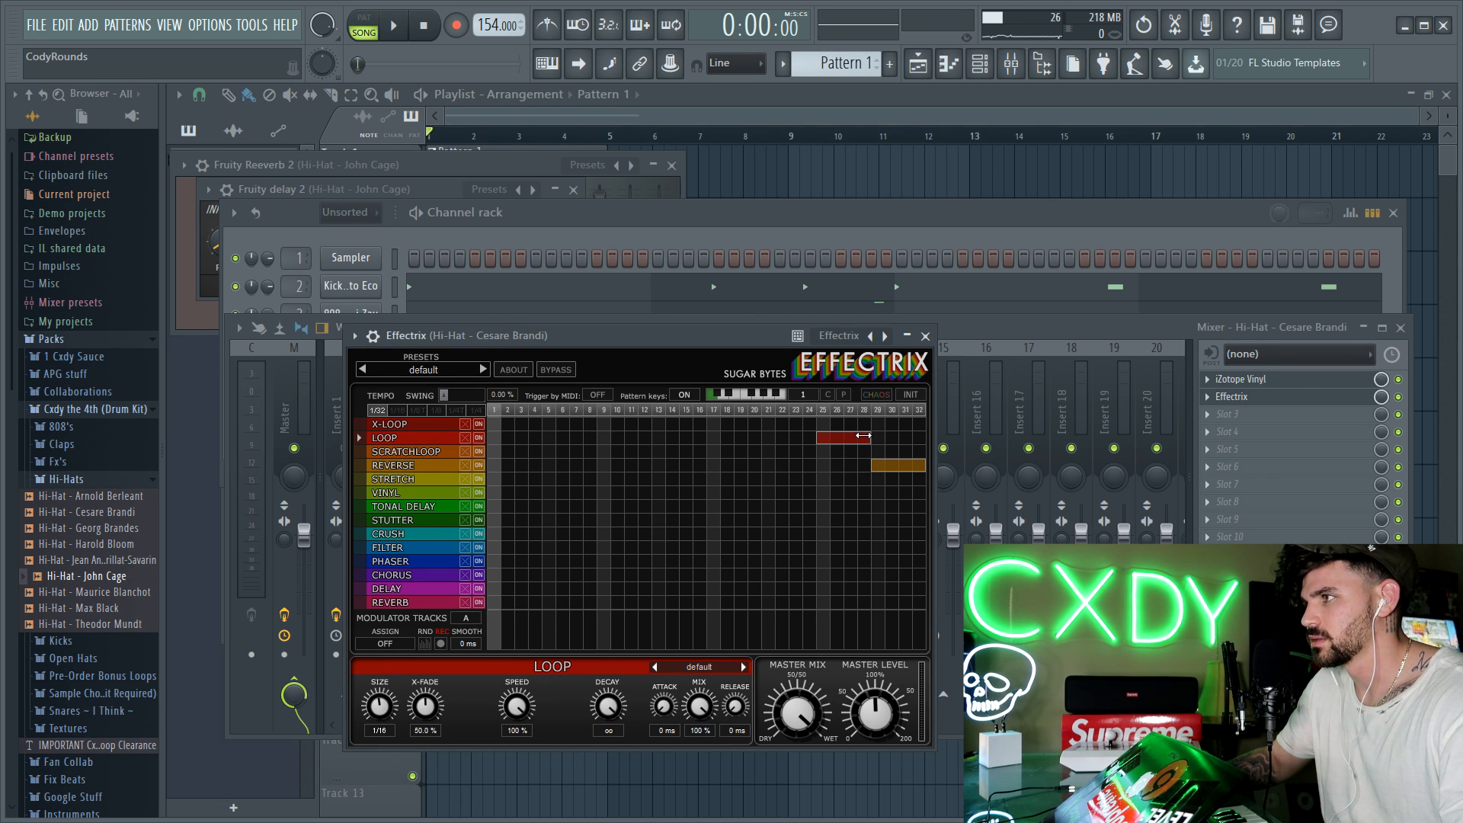
Step: Rebuild the Cesare Brandi hi-hat in its piano roll from four lengthened C5 notes with alternating velocities, repeated across four bars
left_click(868, 218)
right_click(379, 404)
left_click(400, 395)
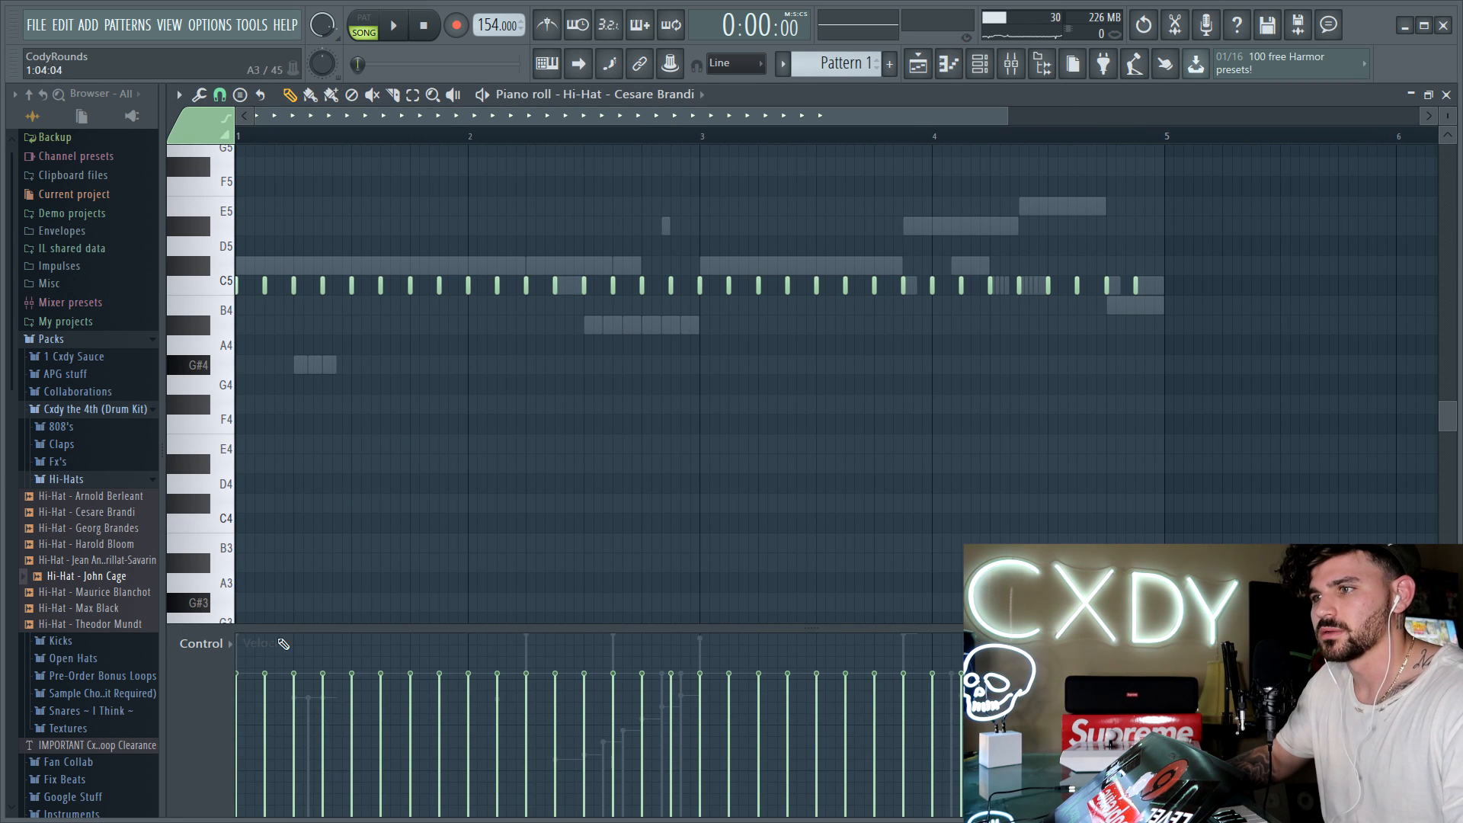
left_click_drag(347, 295, 1160, 282)
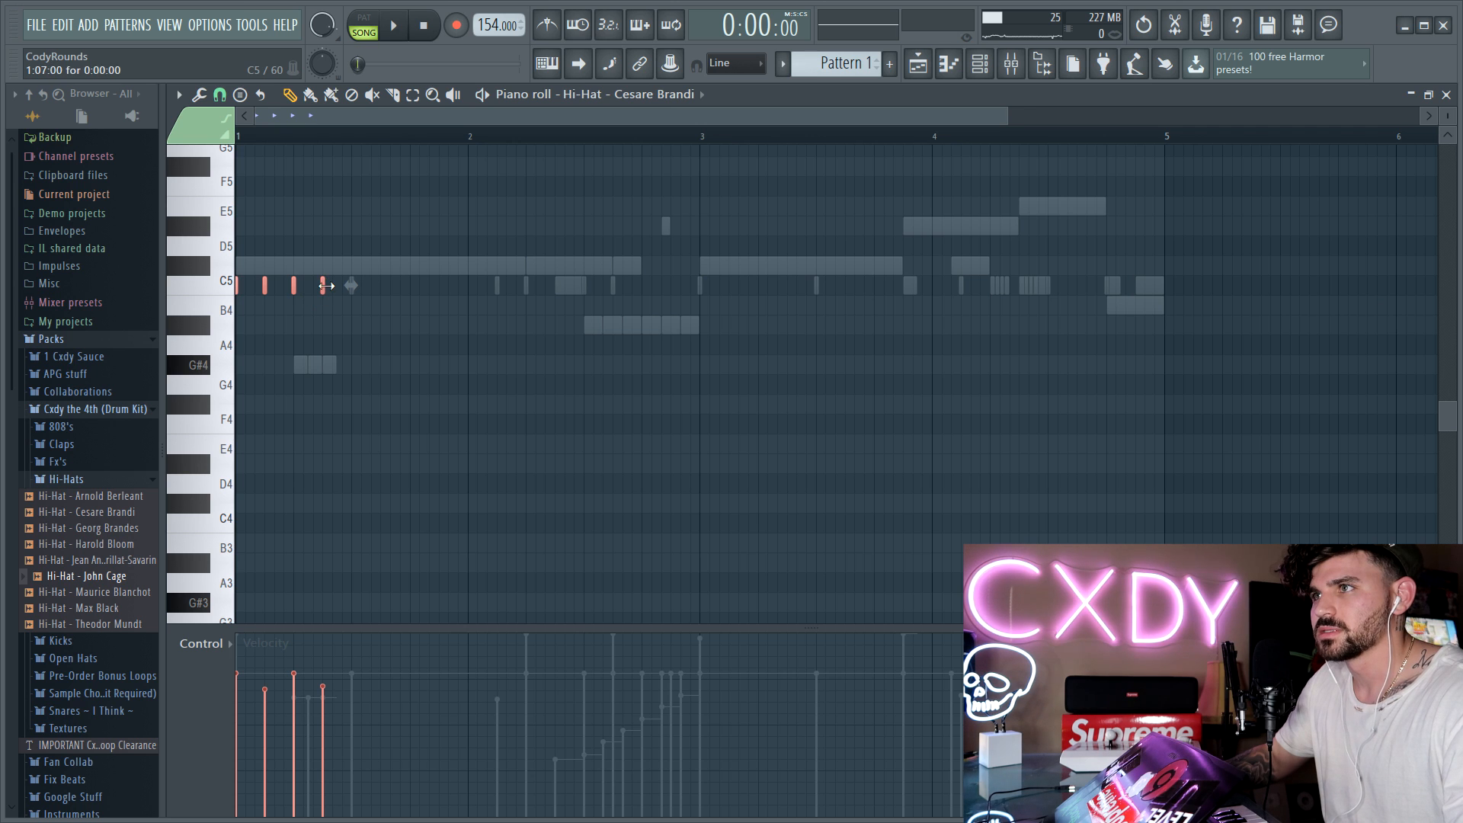
key("ctrl+b")
key("ctrl+b")
key("ctrl+b")
key("ctrl+b")
key("ctrl+b")
key("ctrl+b")
key("ctrl+b")
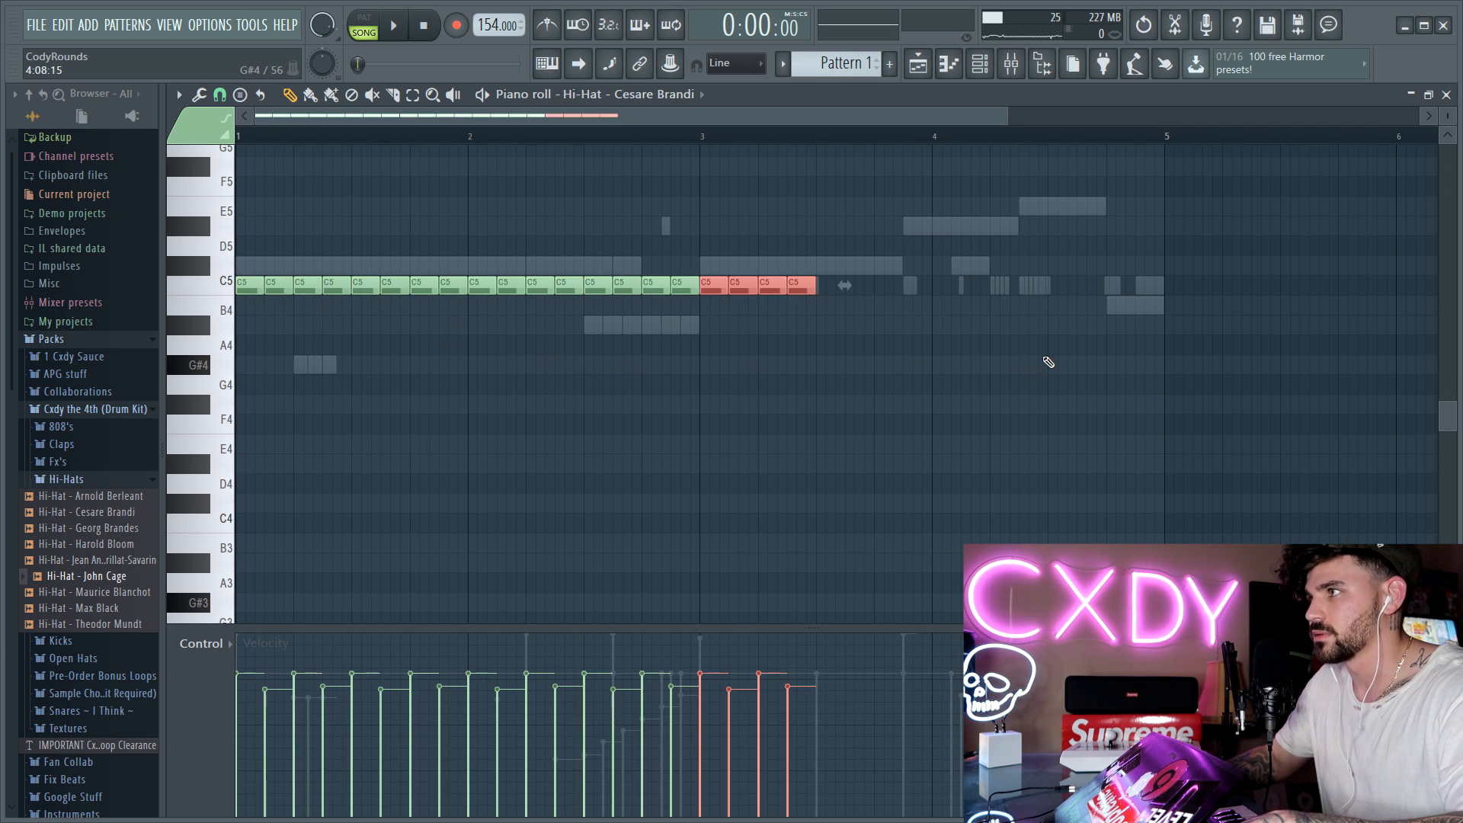
key("ctrl+d")
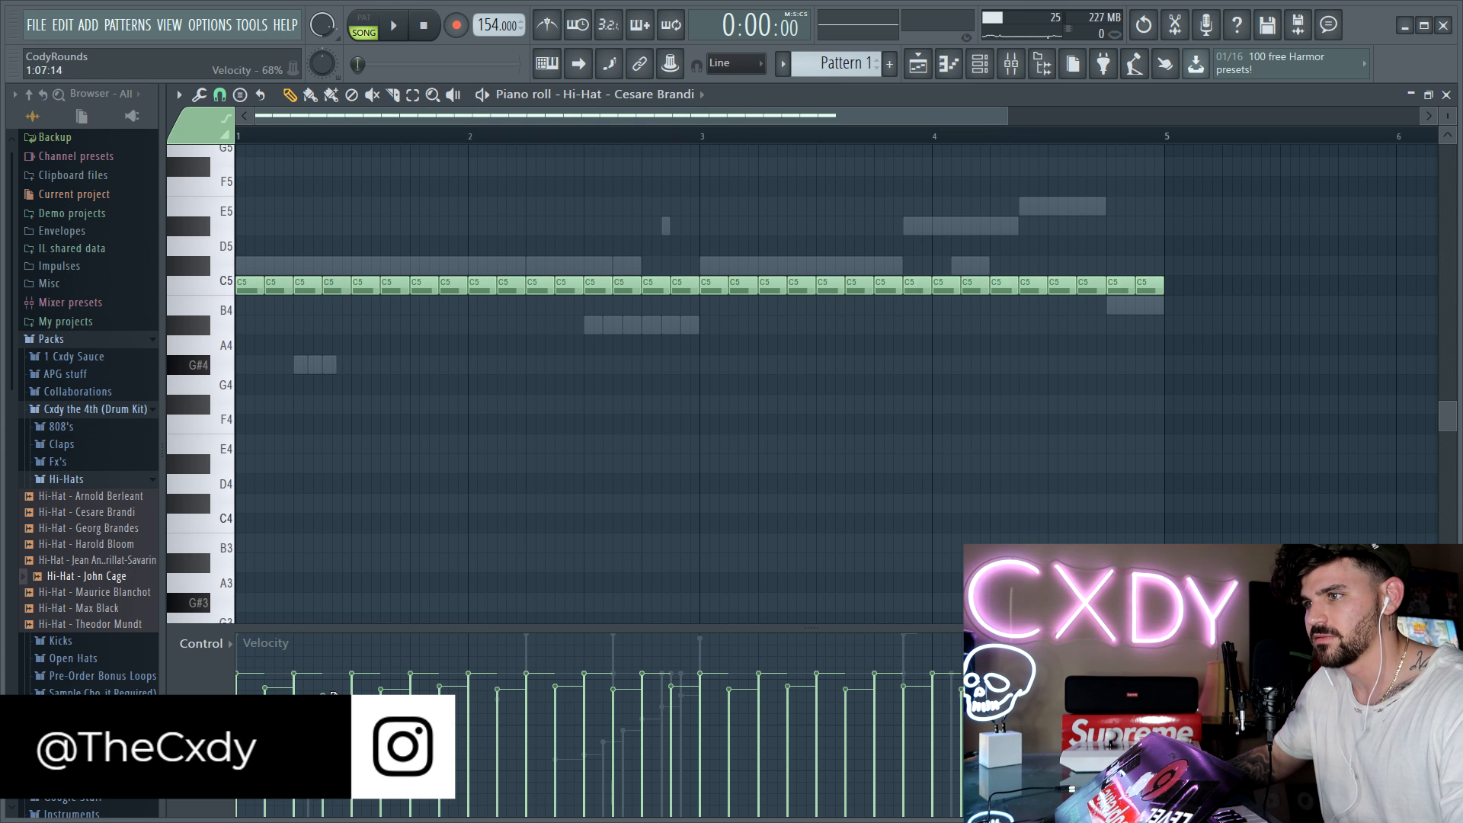
Step: Select all the Cesare Brandi hi-hat notes and randomize their panning slightly and their velocity by 5%
left_click_drag(1301, 375, 235, 250)
key("alt+r")
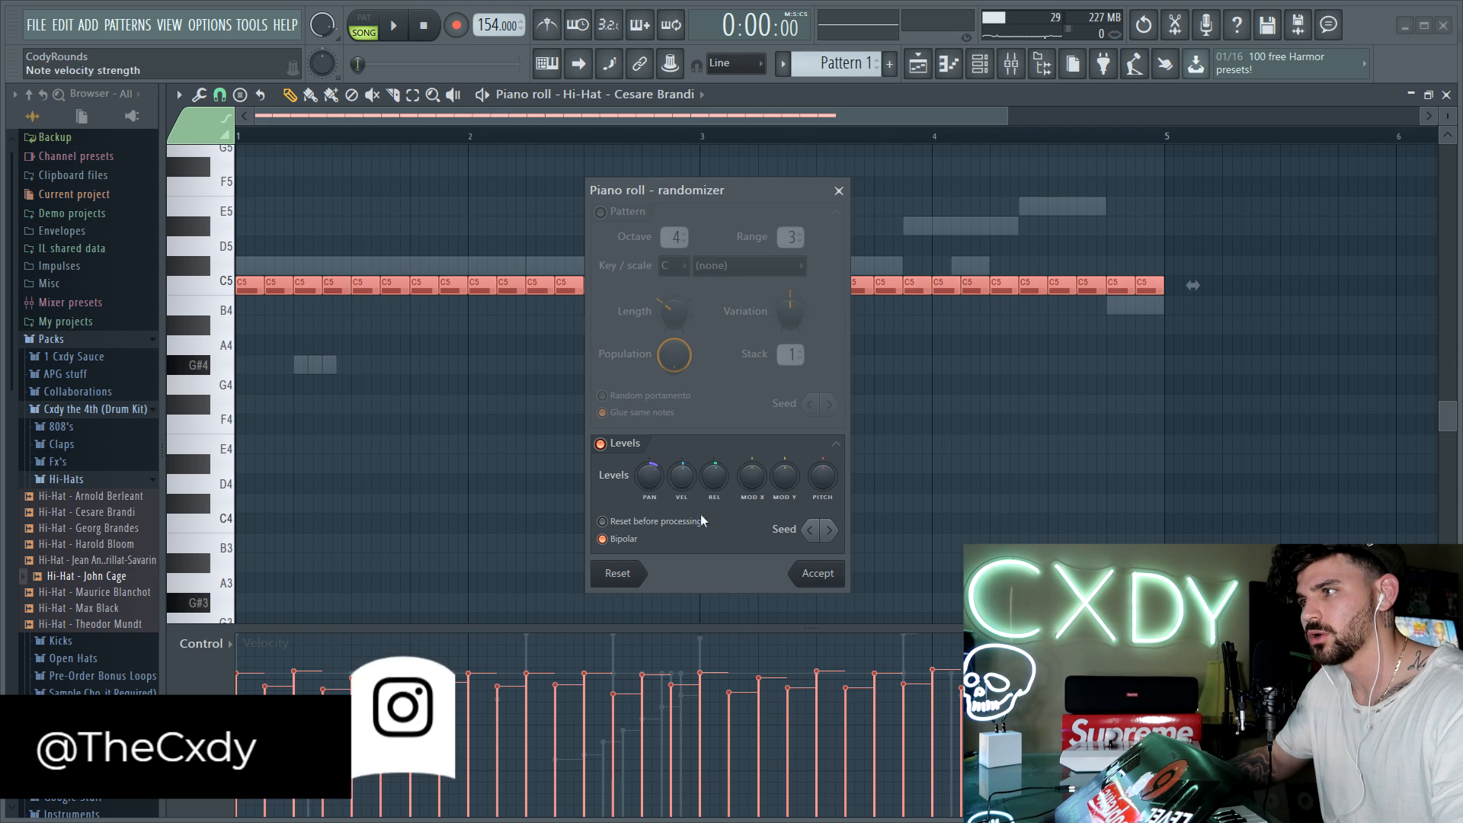
left_click_drag(650, 478, 650, 507)
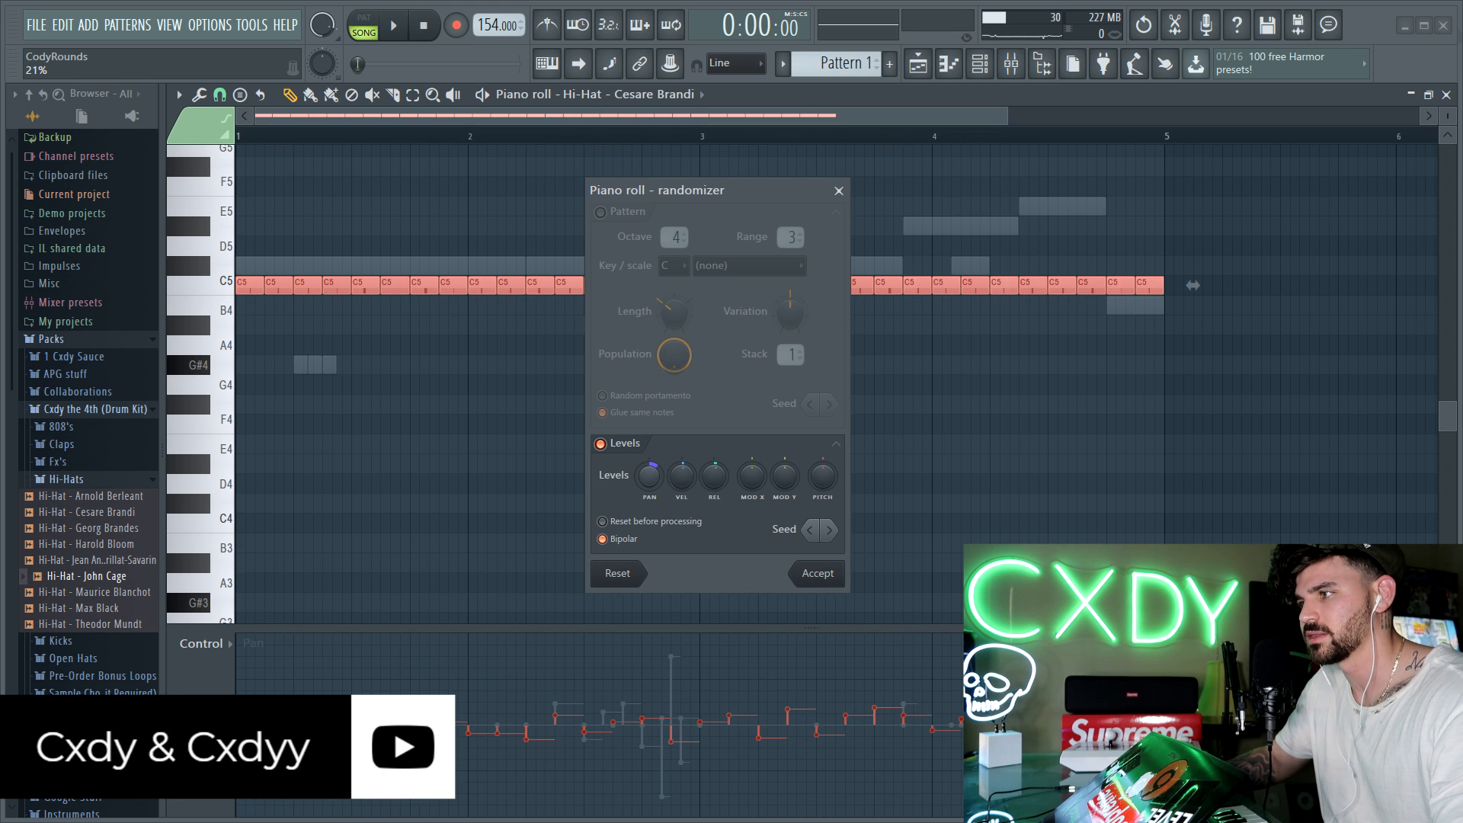
left_click_drag(681, 481, 681, 499)
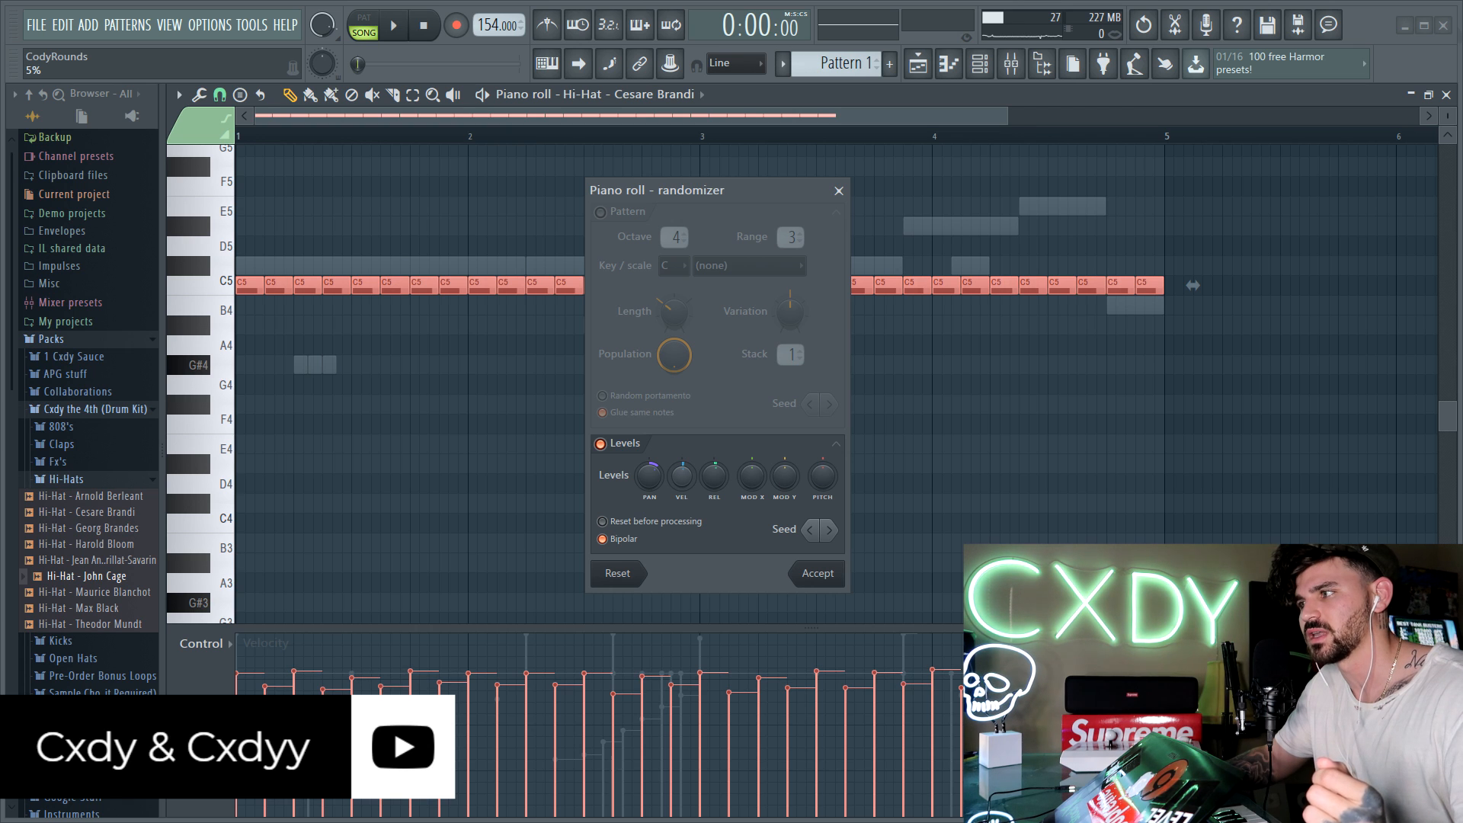
left_click(814, 576)
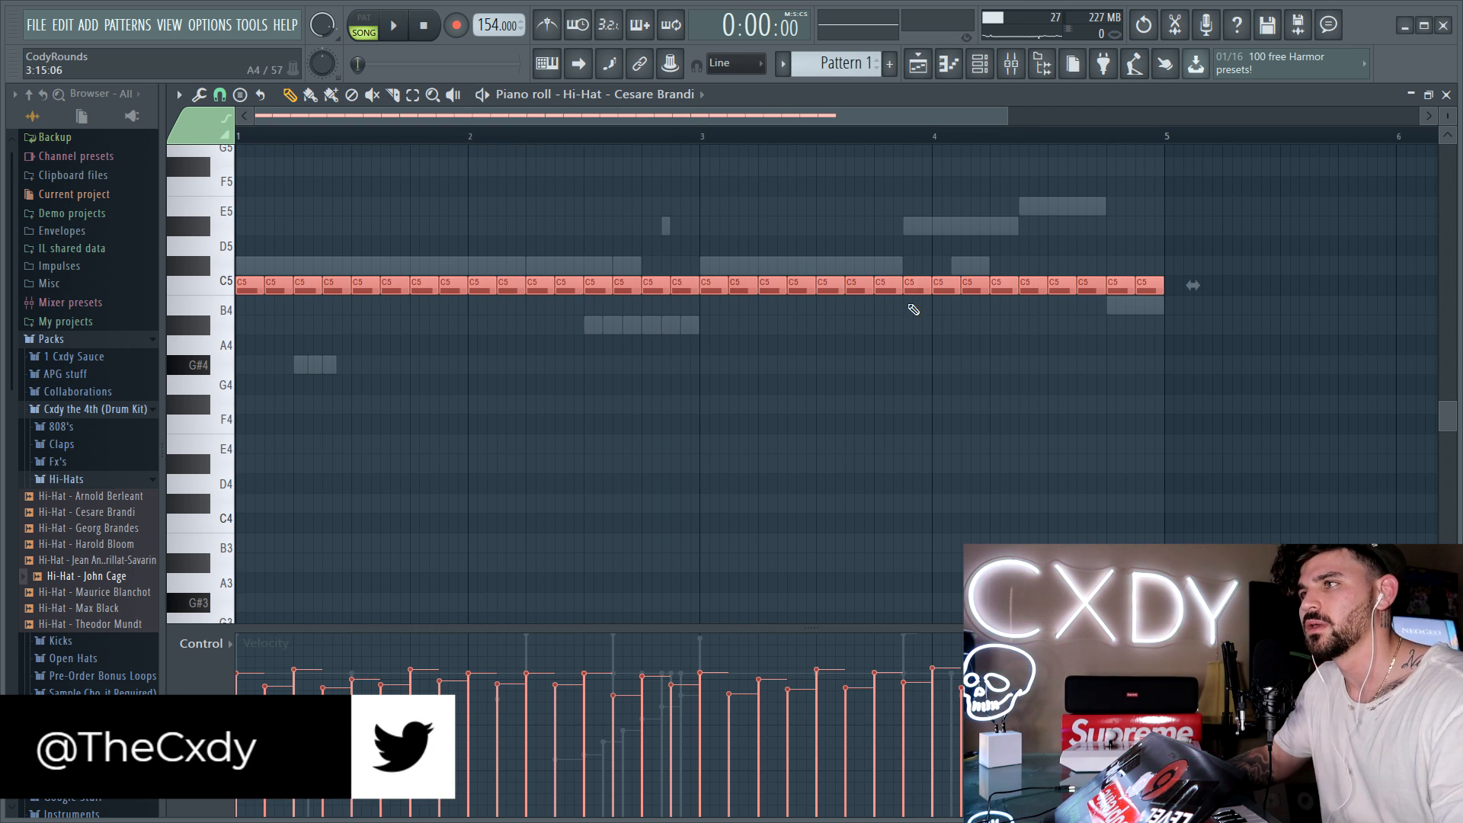
Step: Try transposing the selected hi-hat notes down by up to three semitones and back up to C5
key("shift+Down")
key("shift+Down")
key("shift+Down")
key("shift+Up")
key("shift+Up")
key("shift+Up")
key("shift+Down")
key("shift+Down")
key("shift+Up")
key("shift+Up")
Step: During playback, remove the Effectrix Loop block, try a Stretch block on steps 25 to 28, and clear the Stretch and Reverse blocks
key("space")
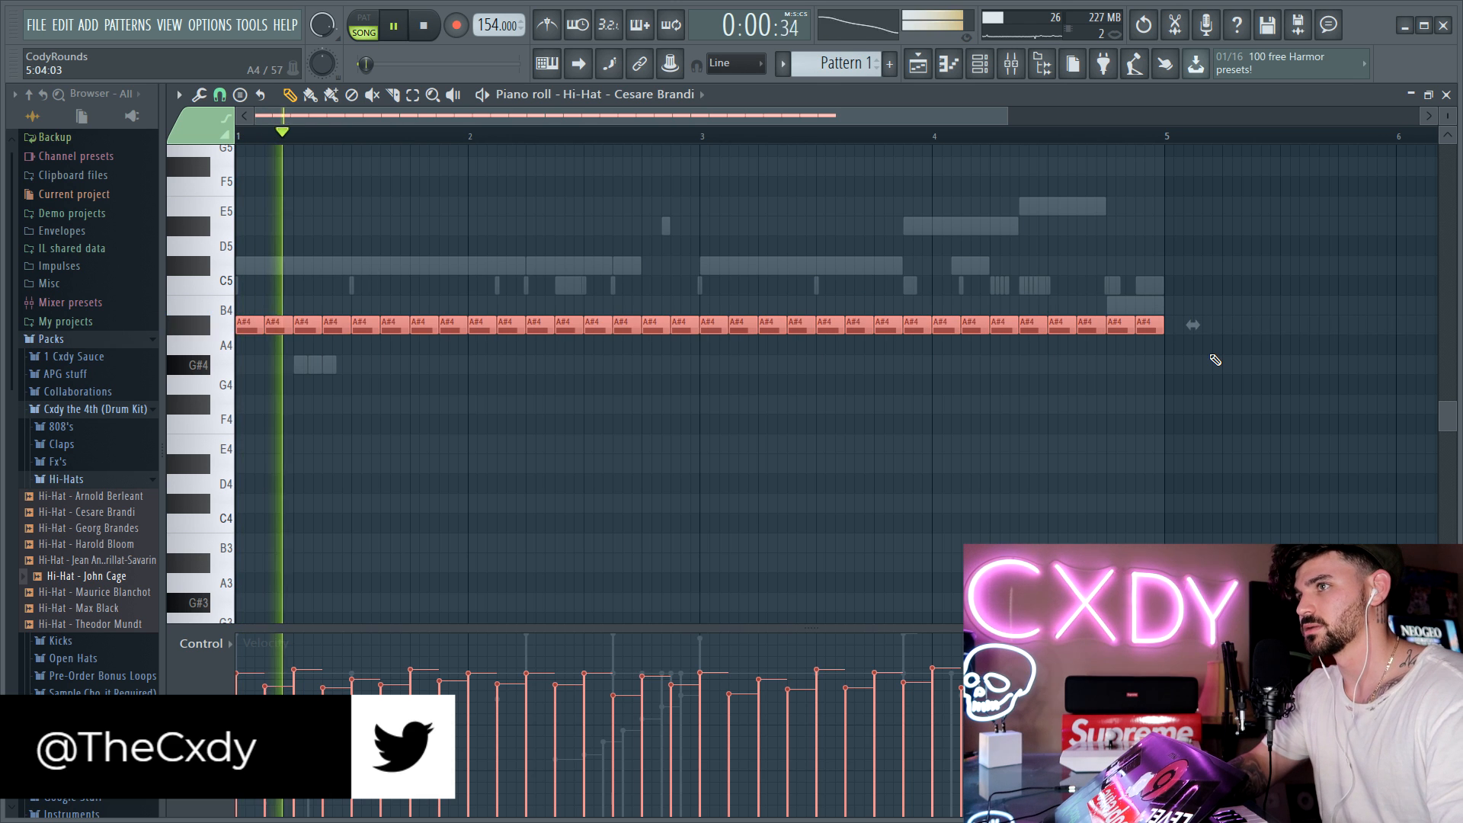
left_click(1010, 67)
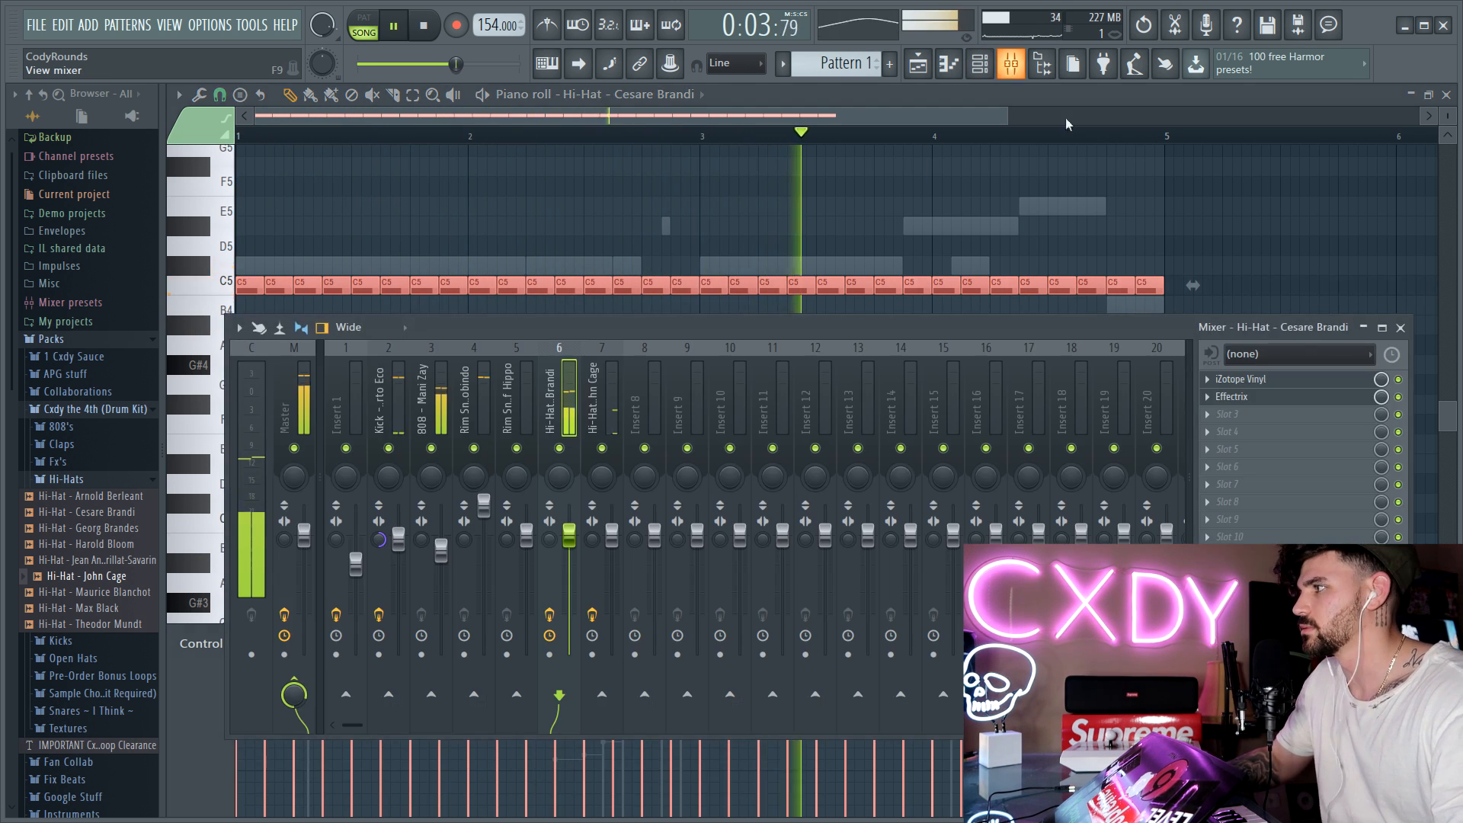
left_click(1258, 397)
right_click(848, 437)
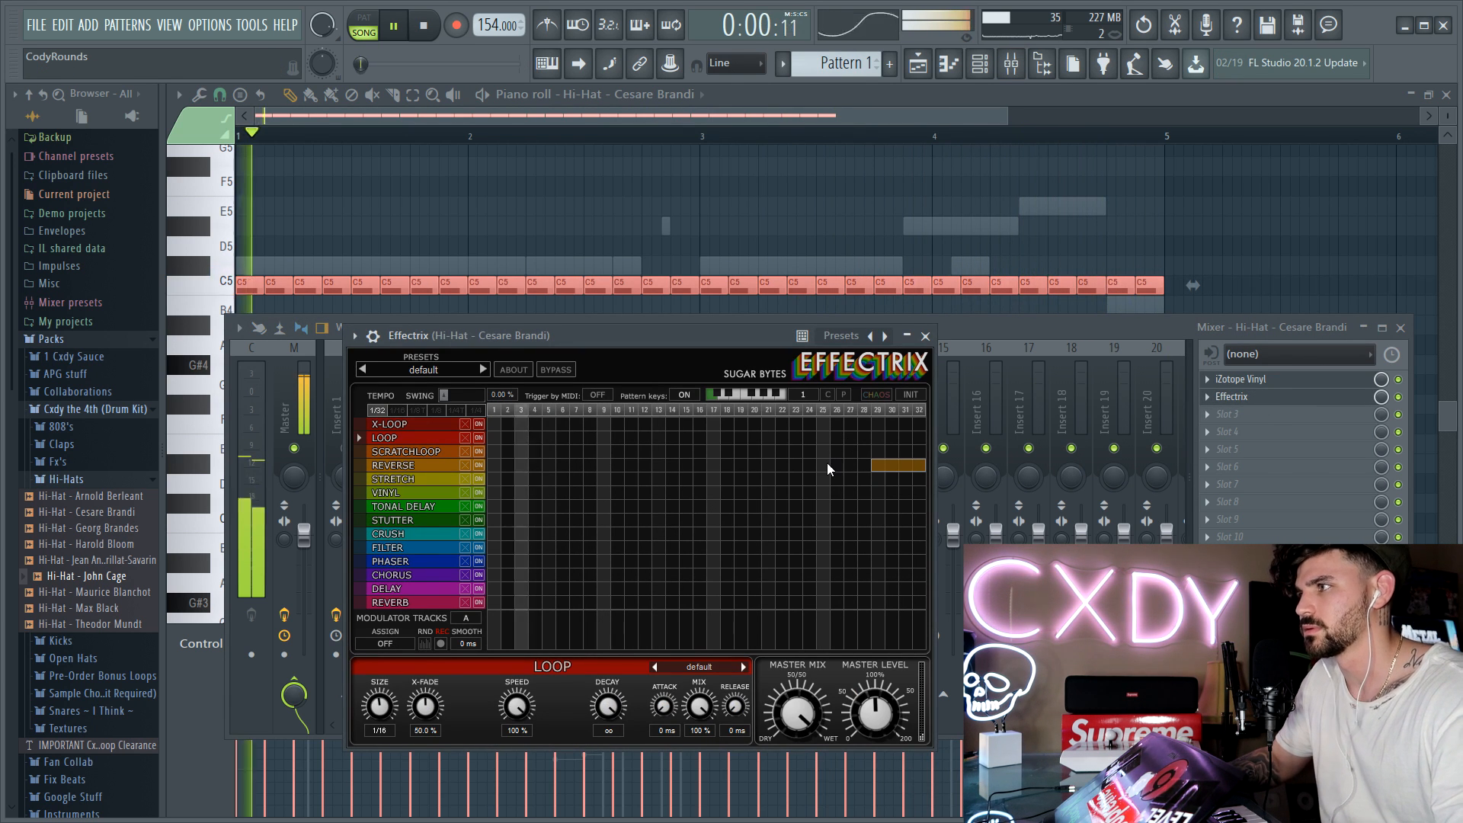
left_click_drag(825, 478, 868, 479)
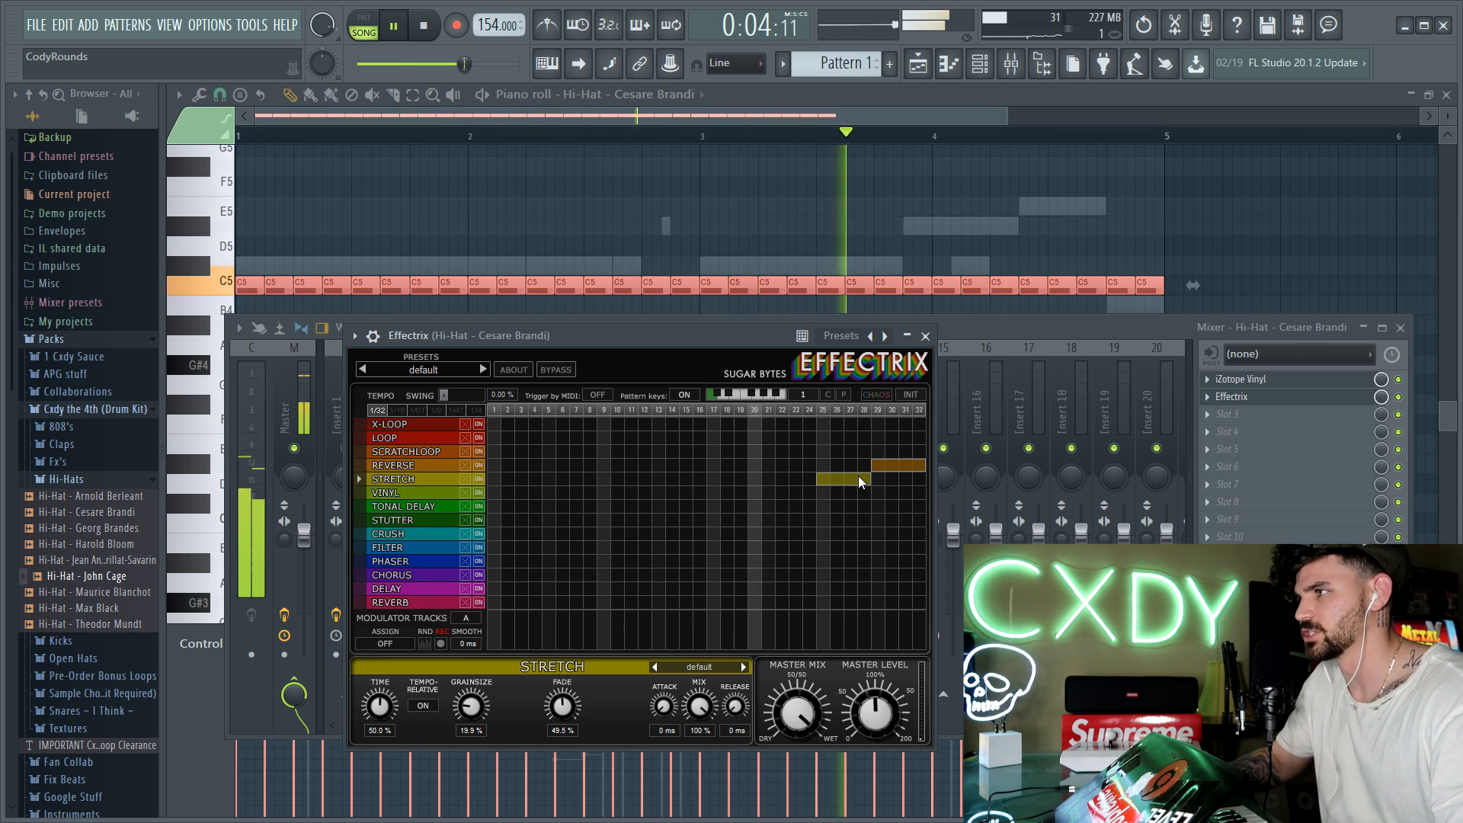
right_click(858, 477)
right_click(875, 467)
left_click(926, 336)
key("space")
Step: Split the Cesare Brandi hi-hat's C5 note at 1:07 into two short notes and the one on beat four of bar 2 into three
right_click(1105, 202)
key("ctrl+a")
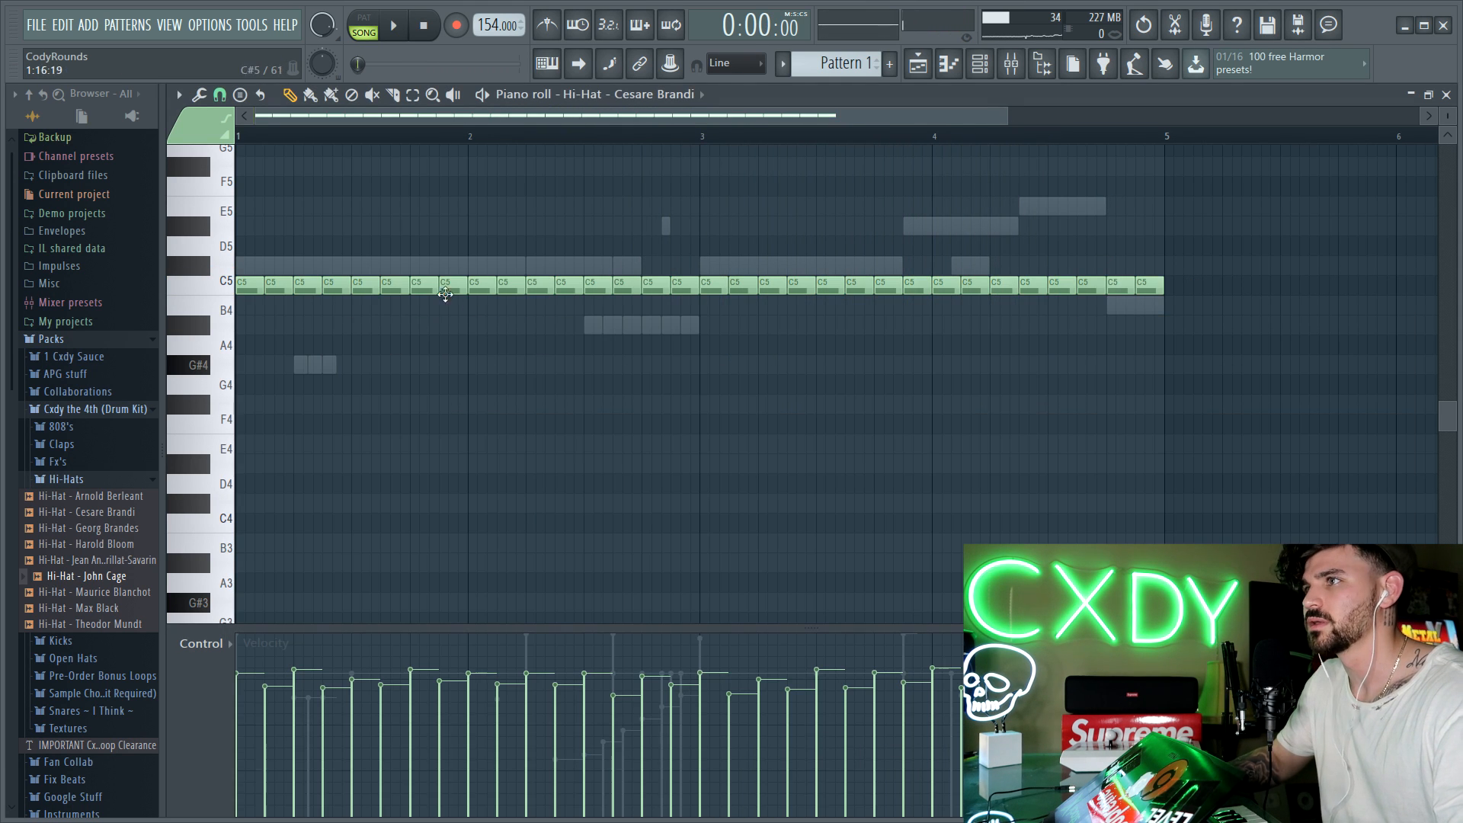
left_click_drag(348, 283, 333, 278)
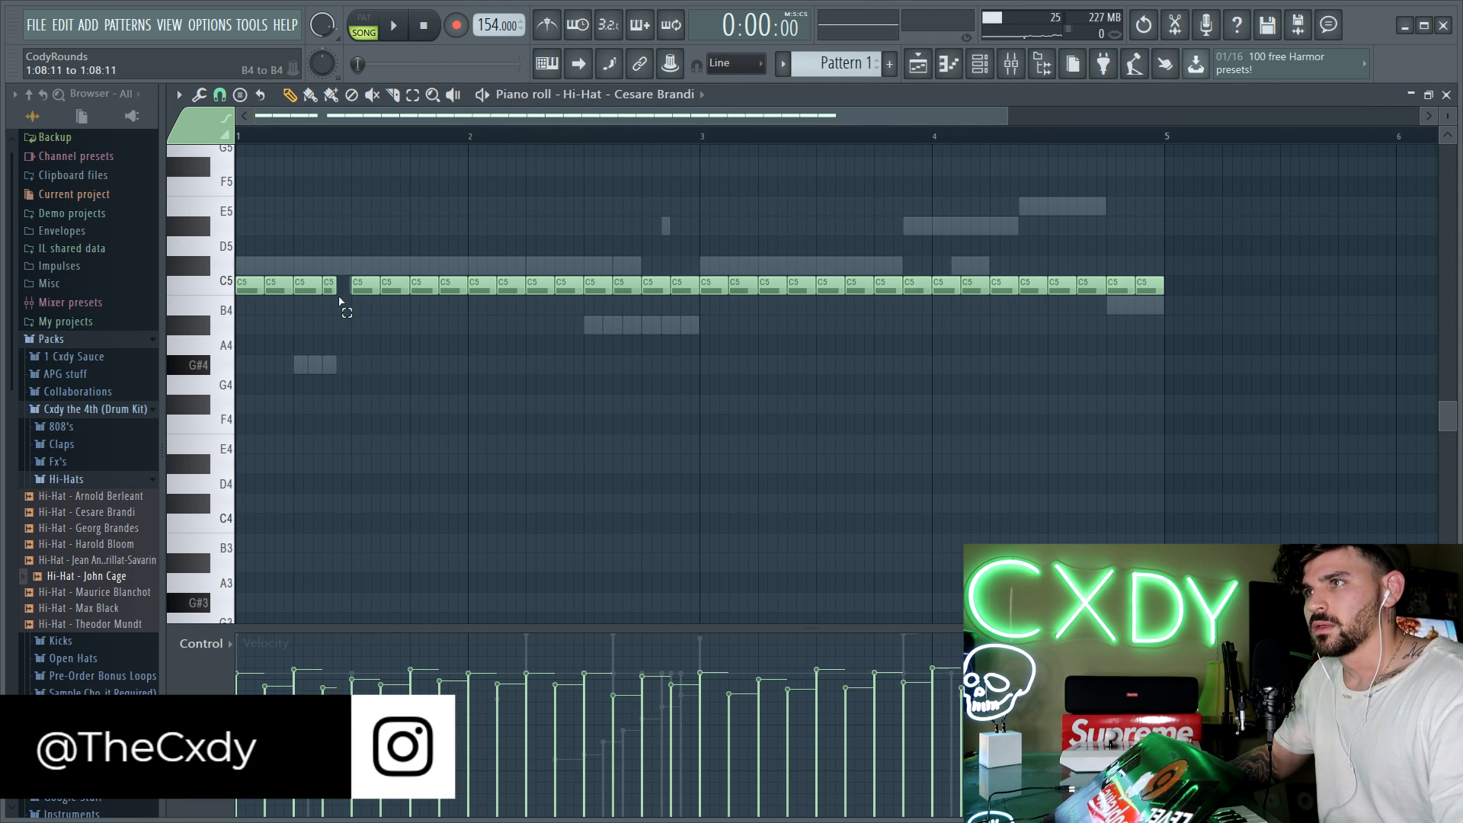
key("space")
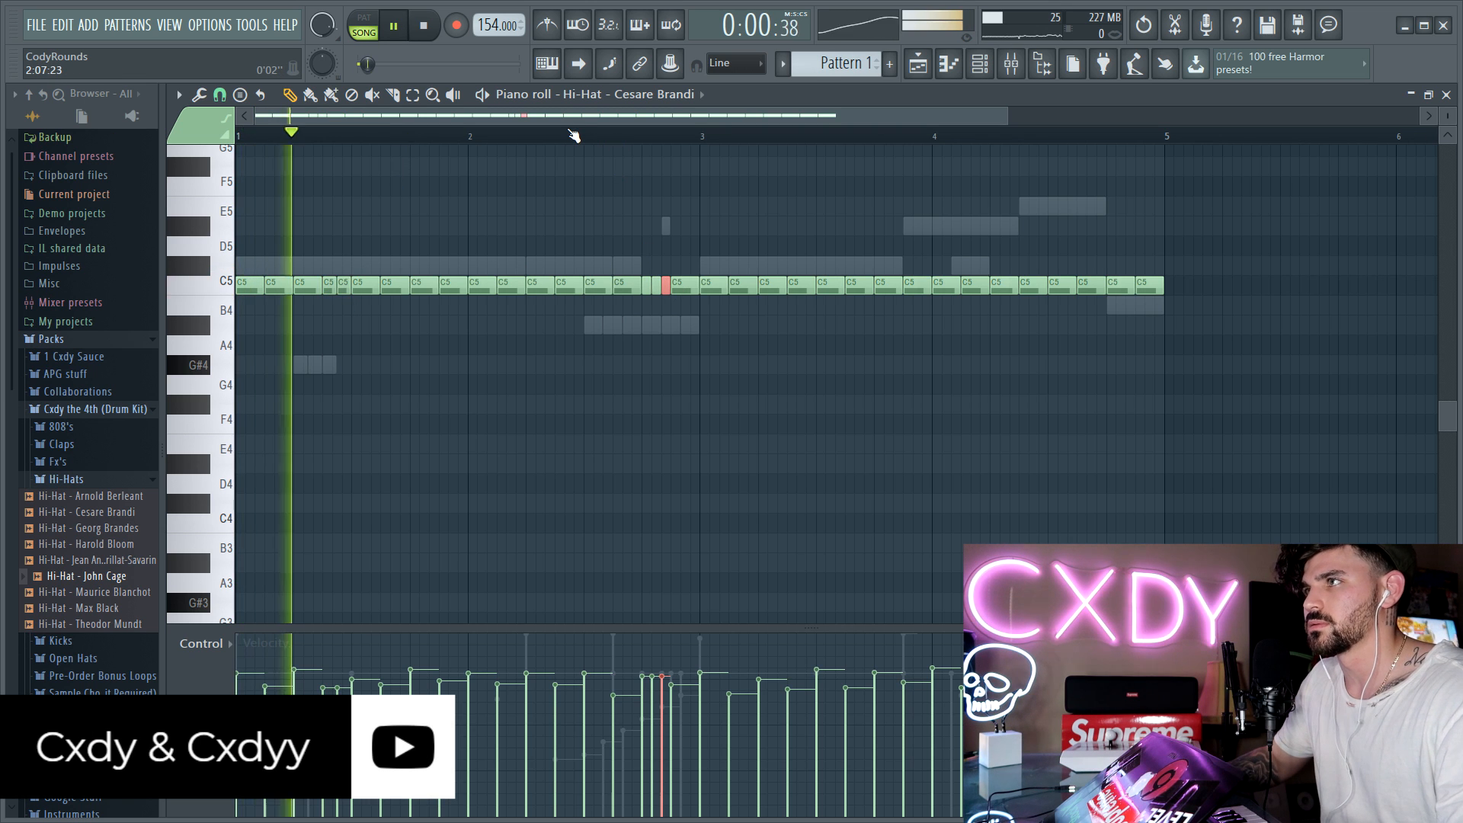
Step: Ramp the velocities of the three-note roll on beat four of bar 2 downward and stop playback
left_click(682, 480, "ctrl")
left_click_drag(643, 713, 662, 743)
key("space")
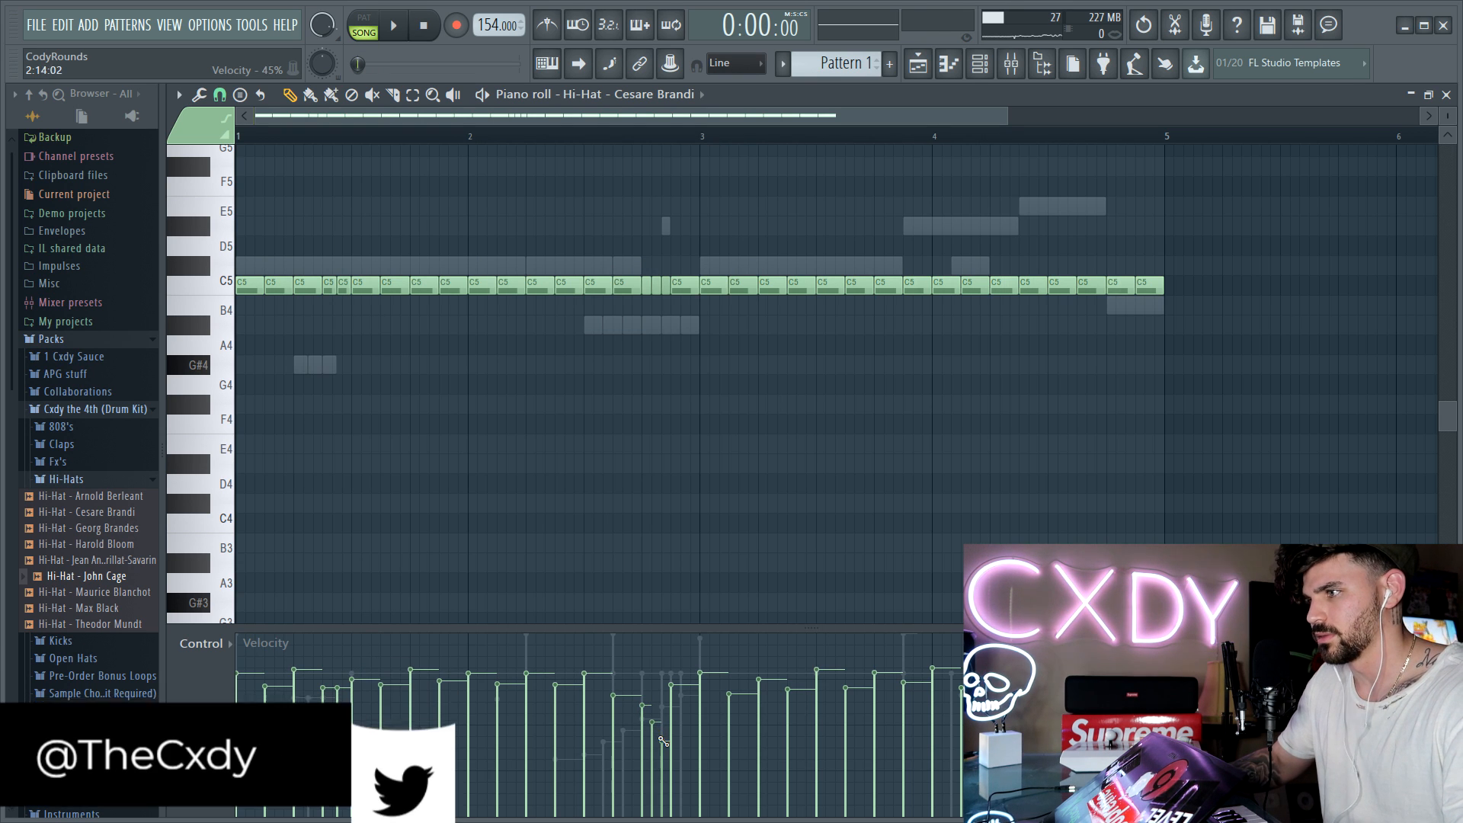
Step: Check the John Cage hi-hat notes against the Cesare Brandi pattern and inspect the fade-out setting in the Cesare Brandi sampler
double_click(631, 329)
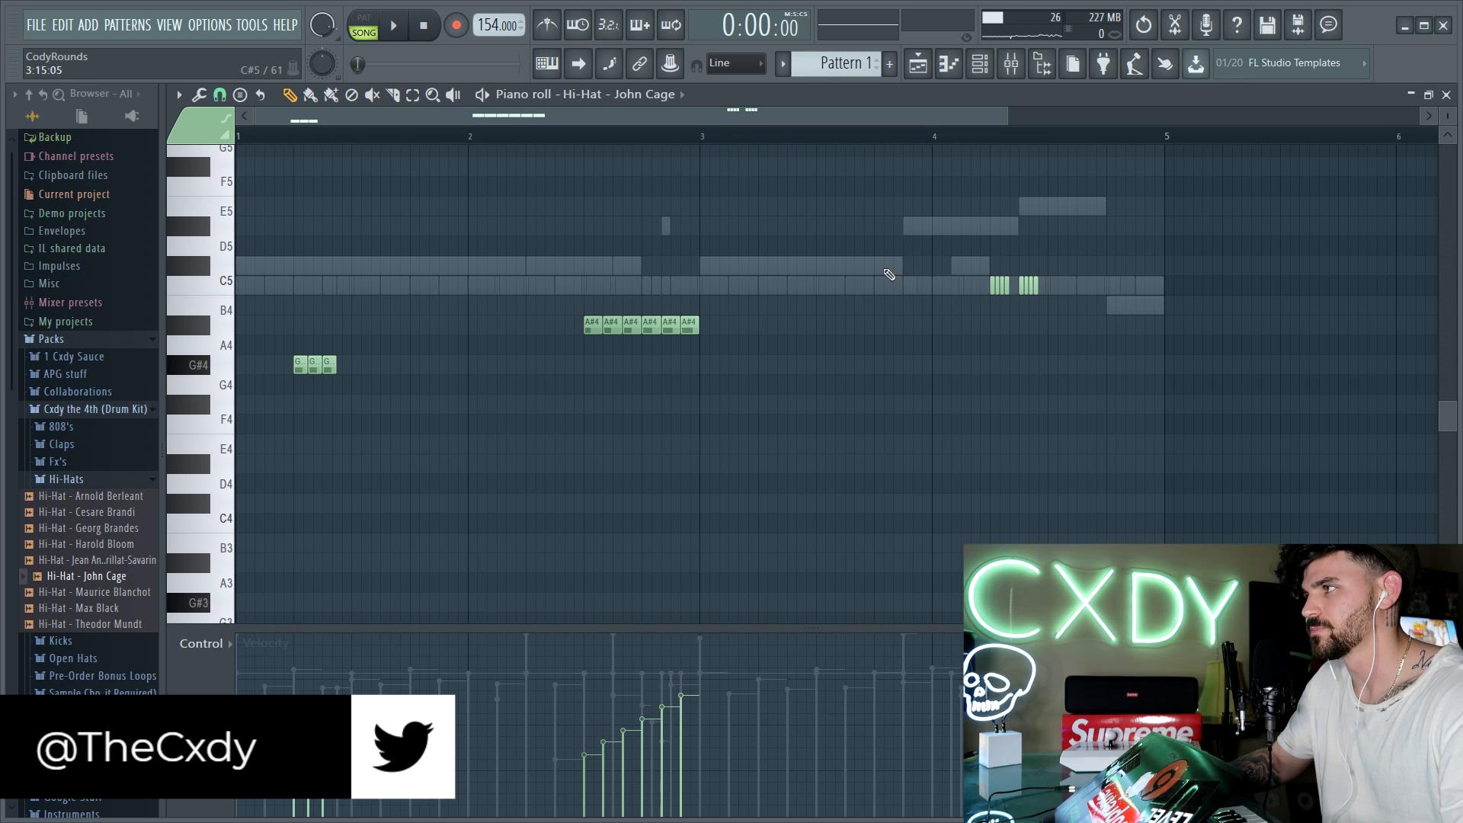
double_click(515, 295)
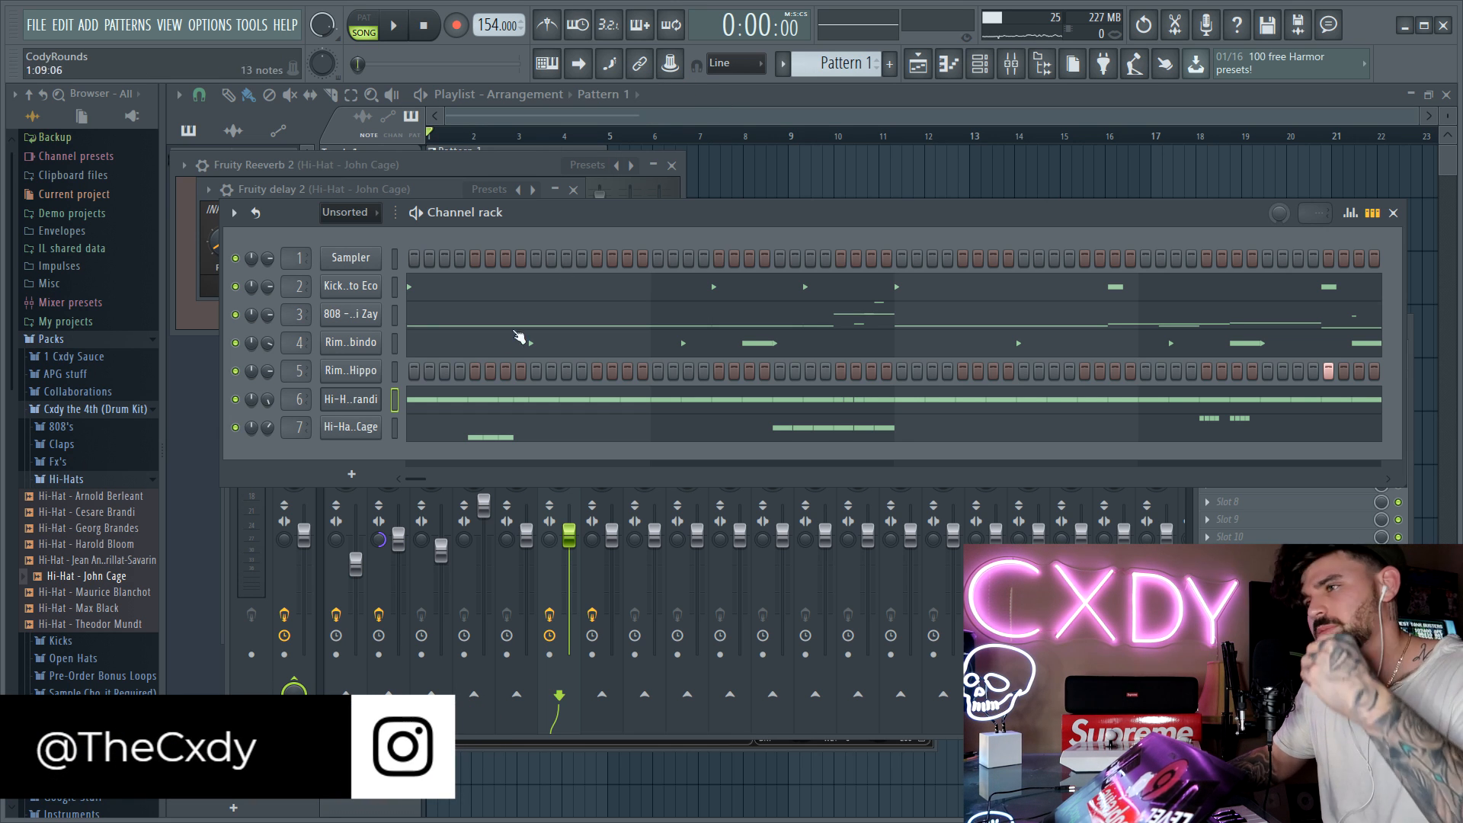
left_click(342, 404)
left_click(246, 247)
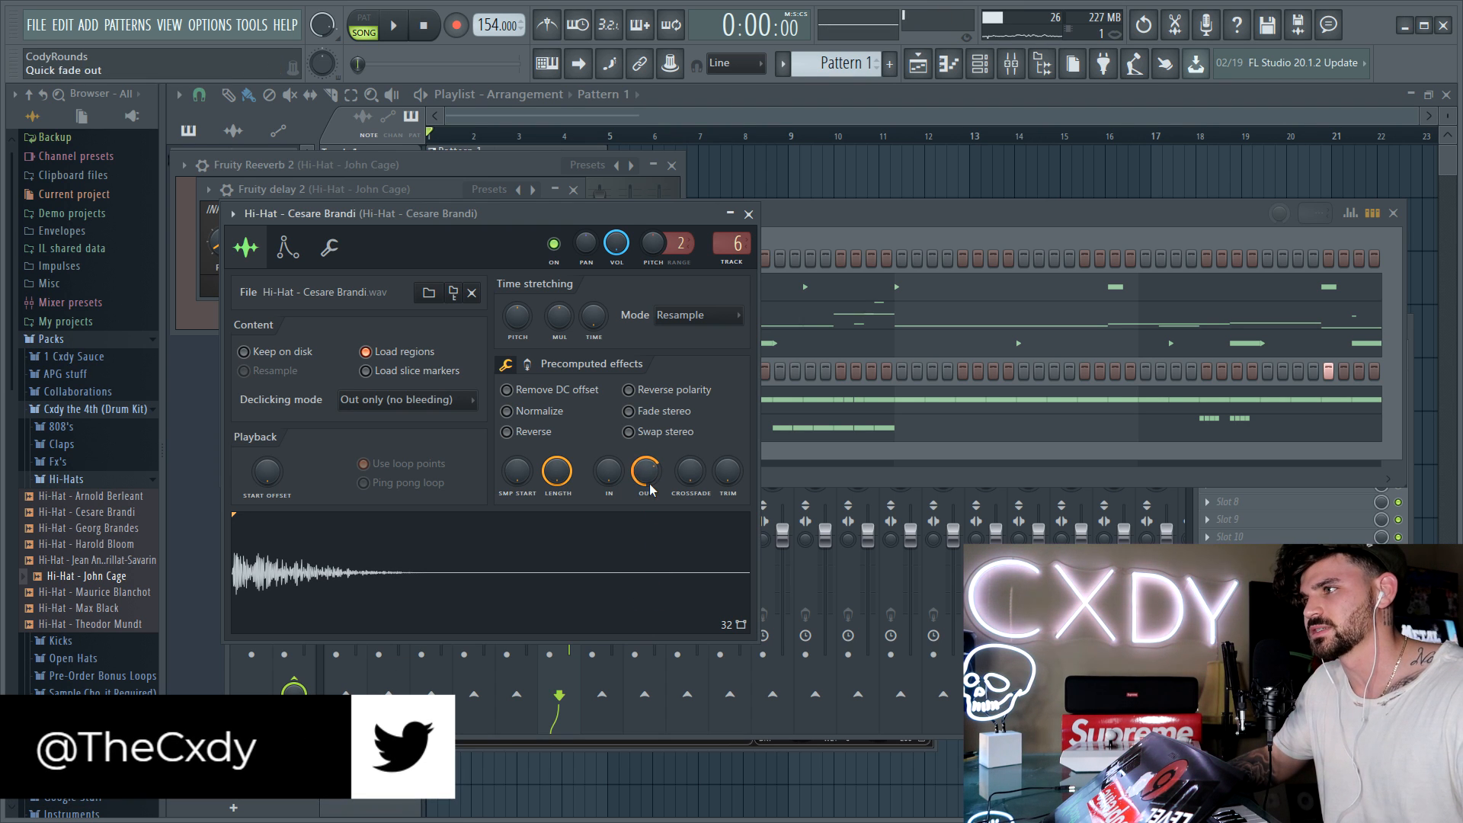
left_click(789, 322)
Step: Replace the first Cesare Brandi hi-hat note of bar 2 with a roll of four very short C5 notes
left_click(706, 399)
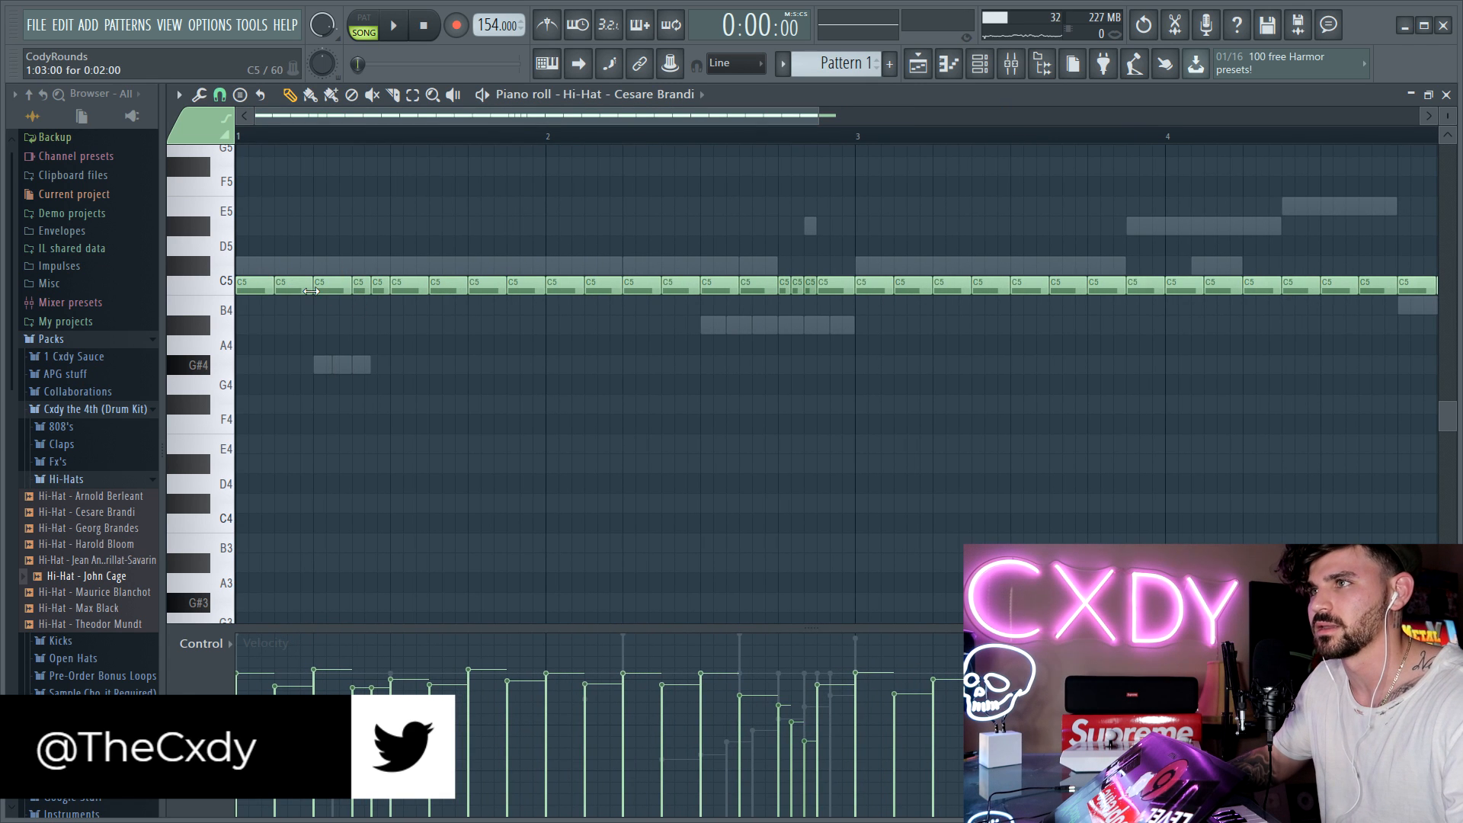
left_click_drag(564, 281, 556, 276)
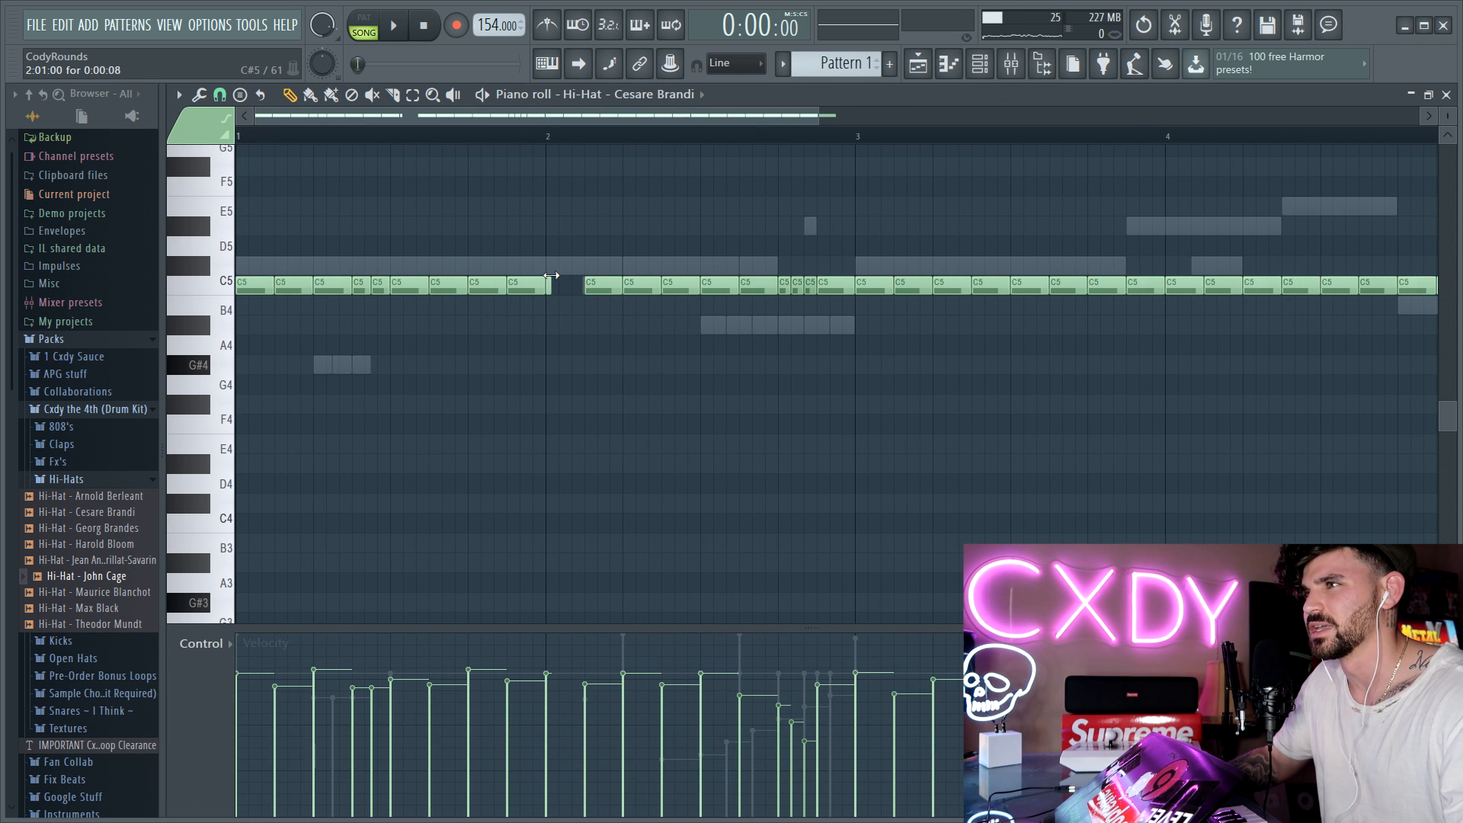
left_click(558, 286, "ctrl")
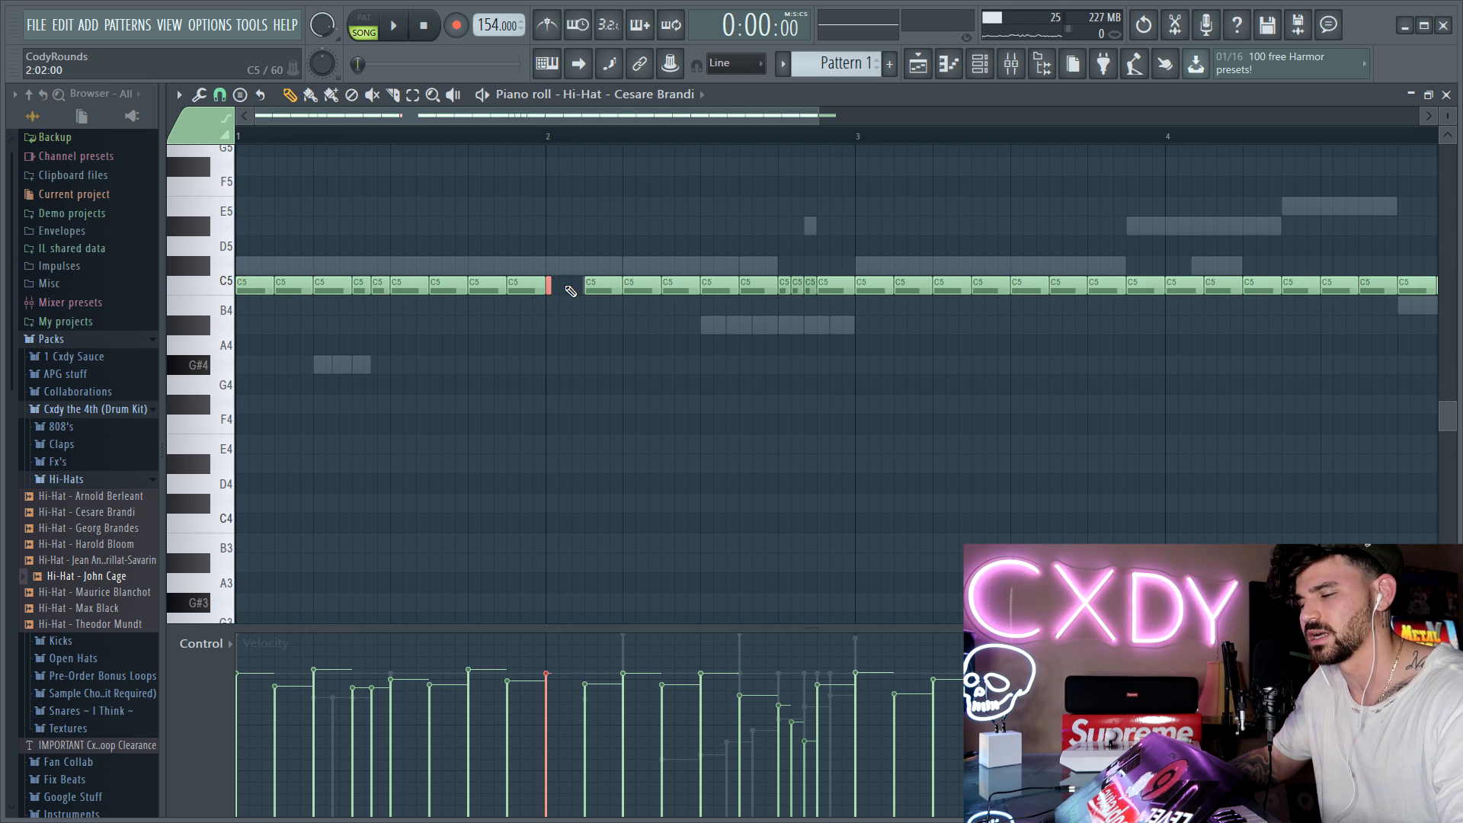
left_click(1448, 97)
Step: Set the Cesare Brandi channel to cut itself and play the pattern through the new roll at bar 2
right_click(356, 405)
left_click(439, 519)
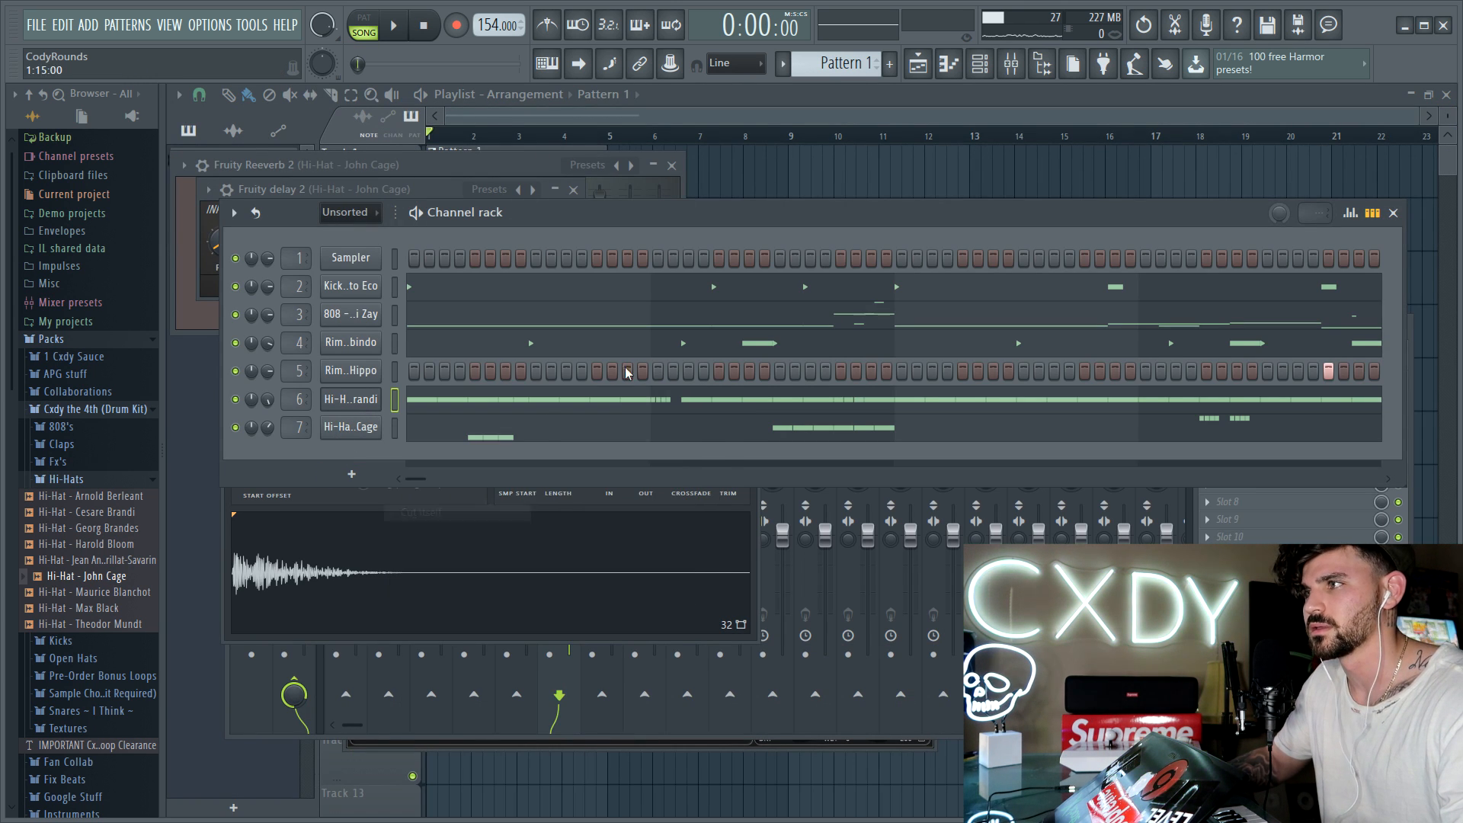
left_click(616, 397)
key("space")
scroll(549, 120, "up", 2)
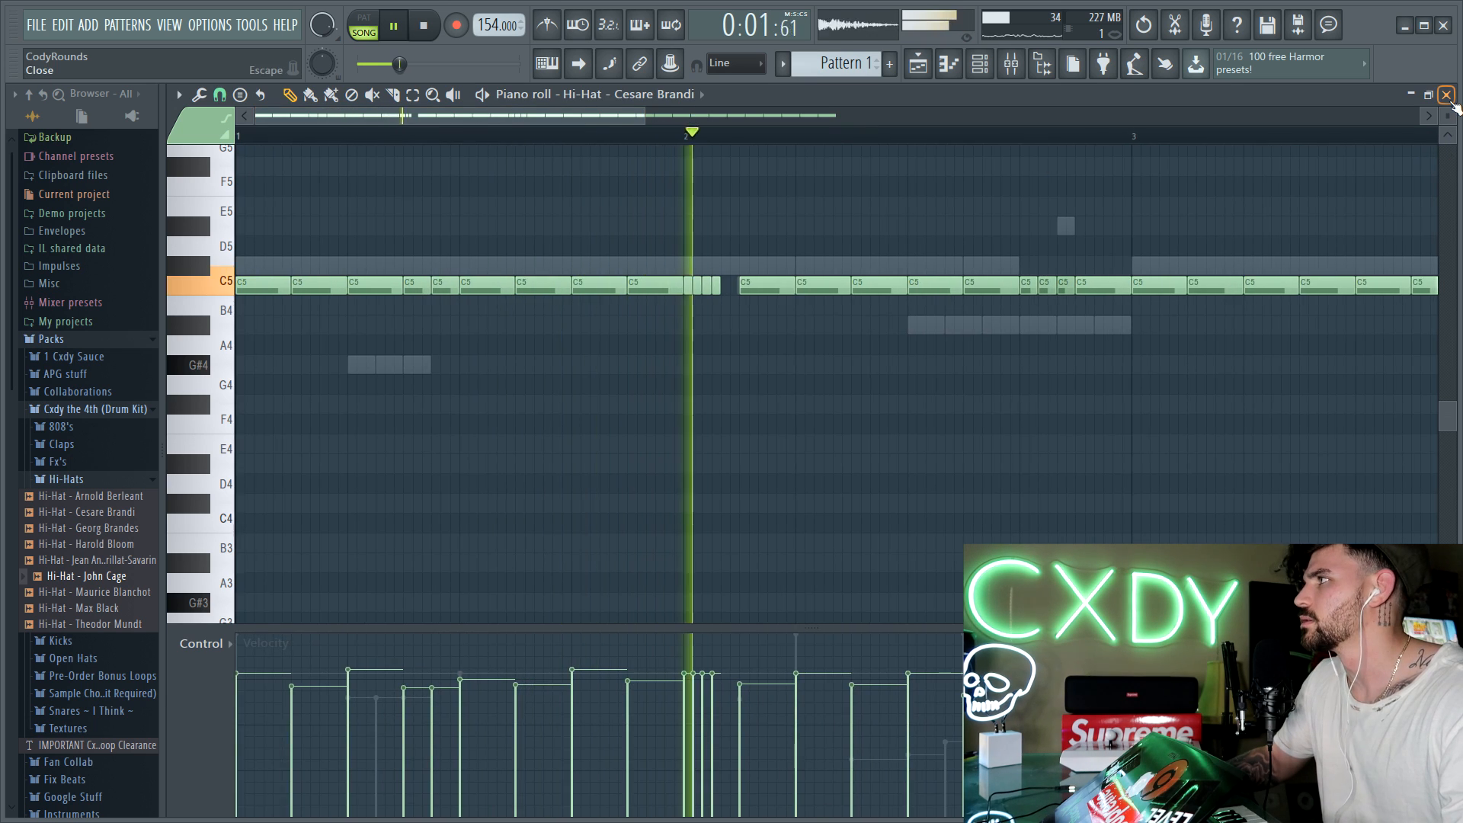
left_click(1447, 95)
key("space")
Step: Set the Cesare Brandi sample's quick fade out to about 50% and start playback
left_click(360, 404)
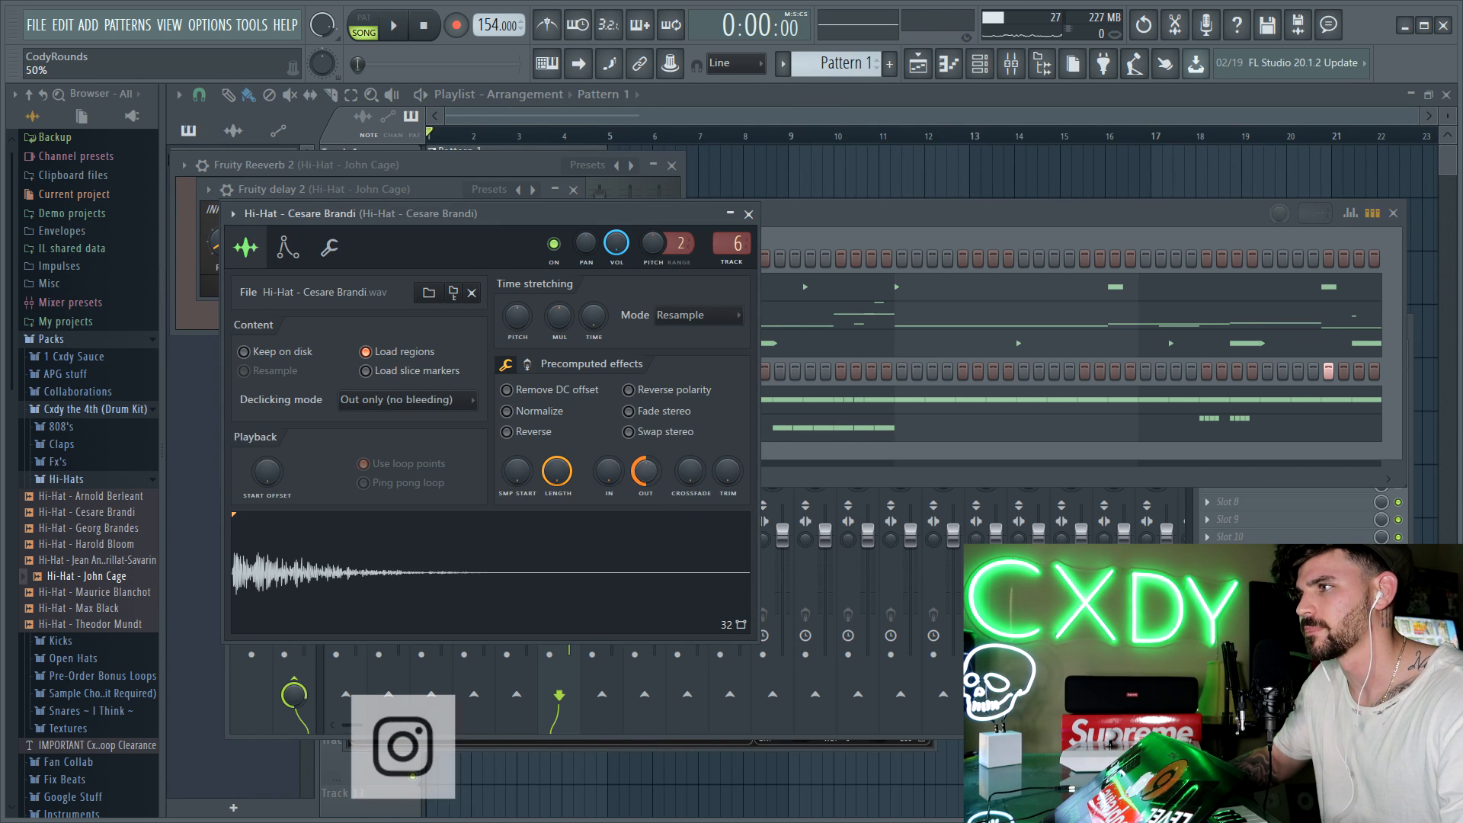
key("space")
left_click(793, 241)
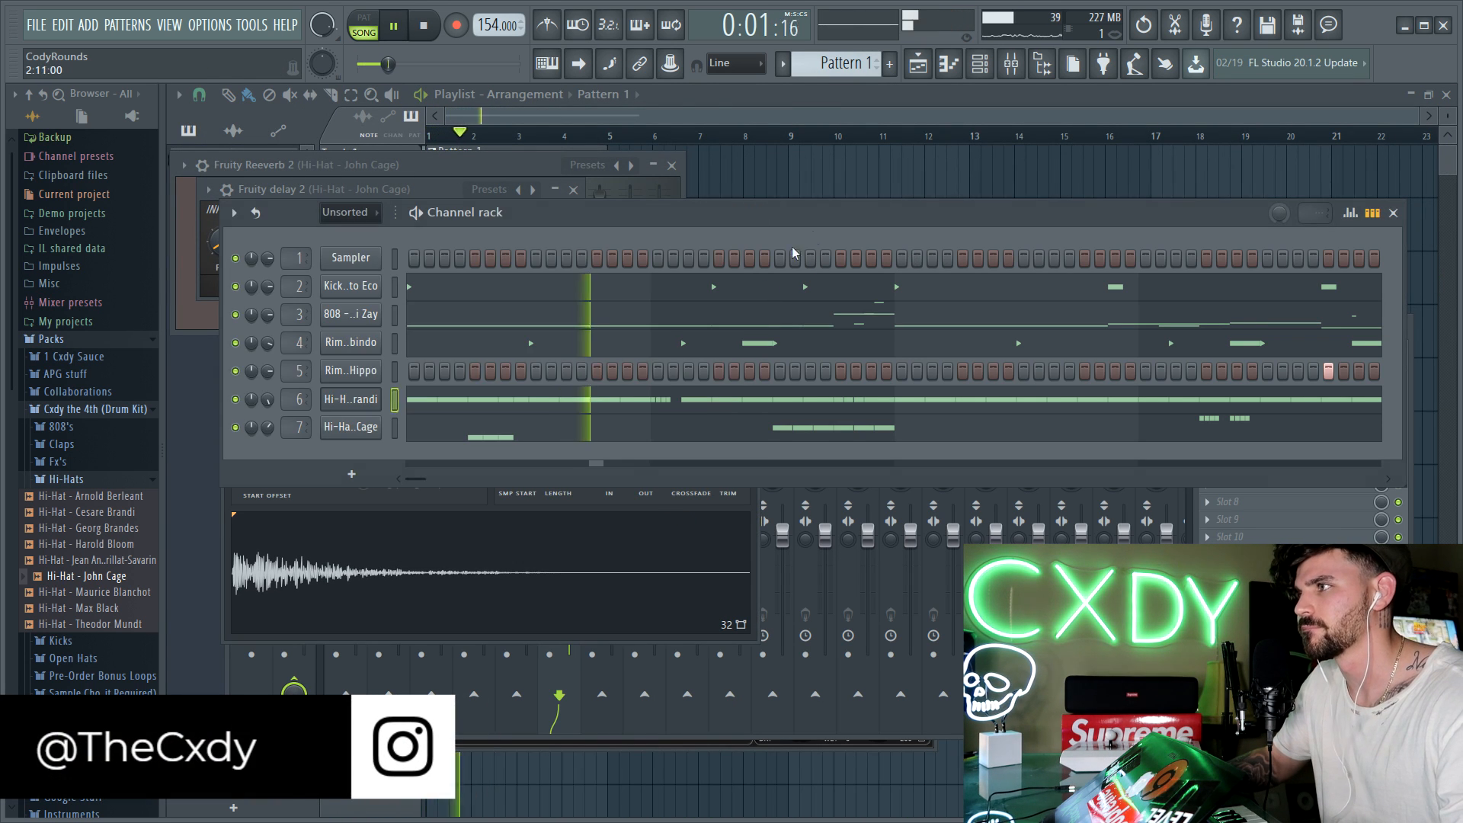
Step: Replace the C5 hi-hat note midway through bar 4 with two short, separated notes and play the pattern back
left_click(690, 400)
scroll(751, 118, "down", 2)
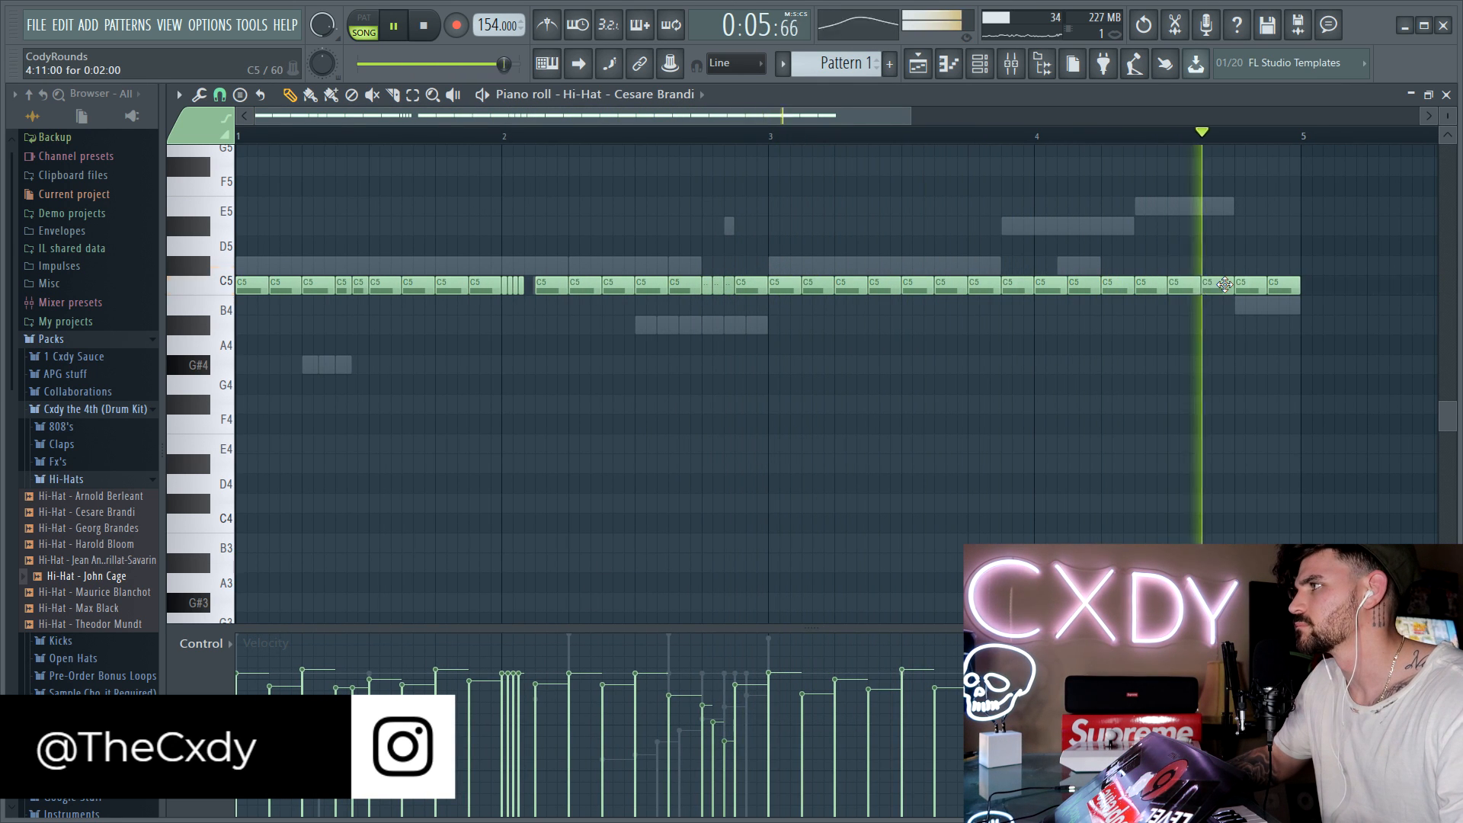
key("space")
left_click_drag(1233, 284, 1208, 281)
key("space")
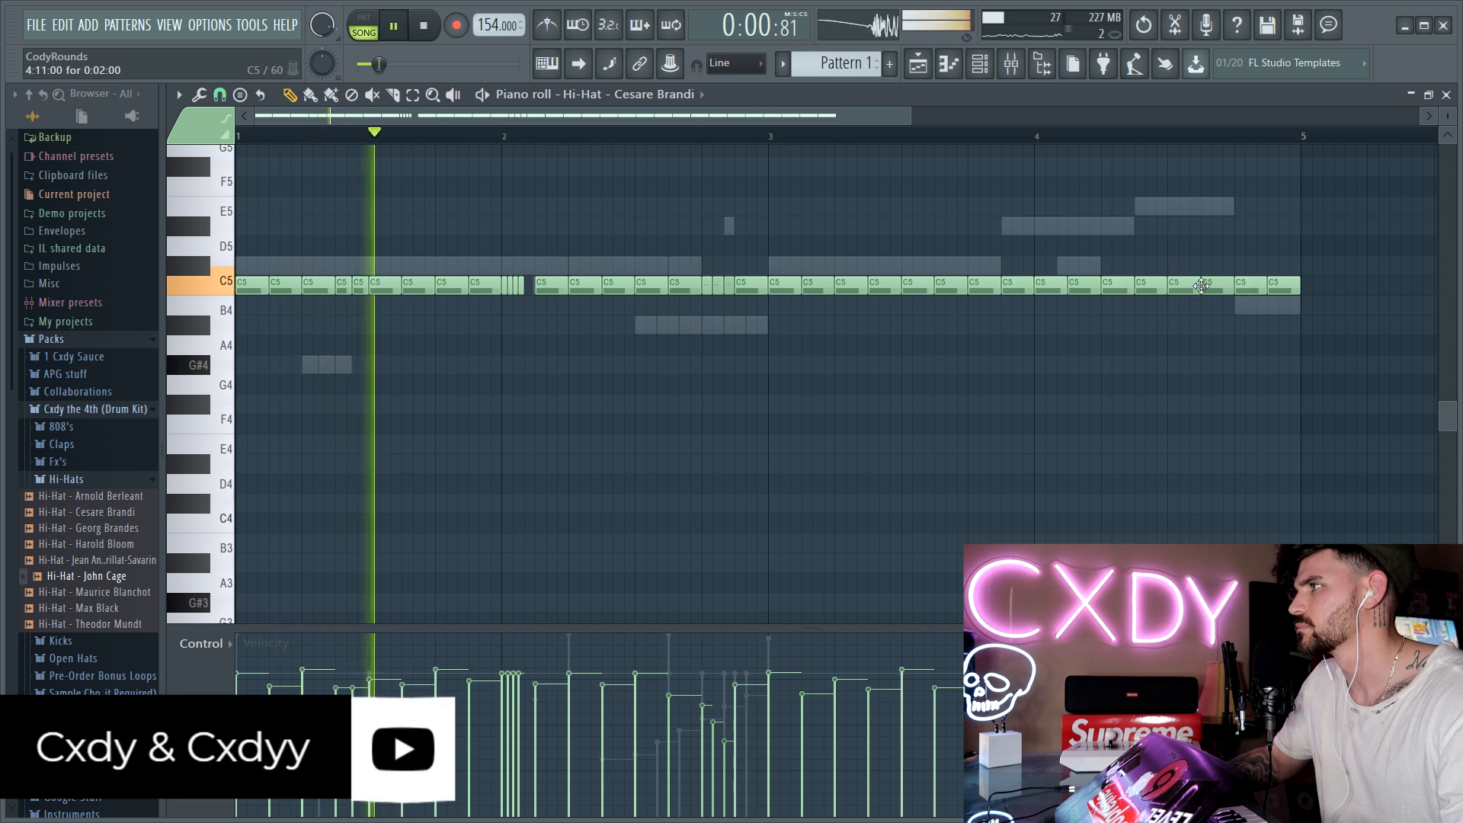
right_click(1189, 286)
key("space")
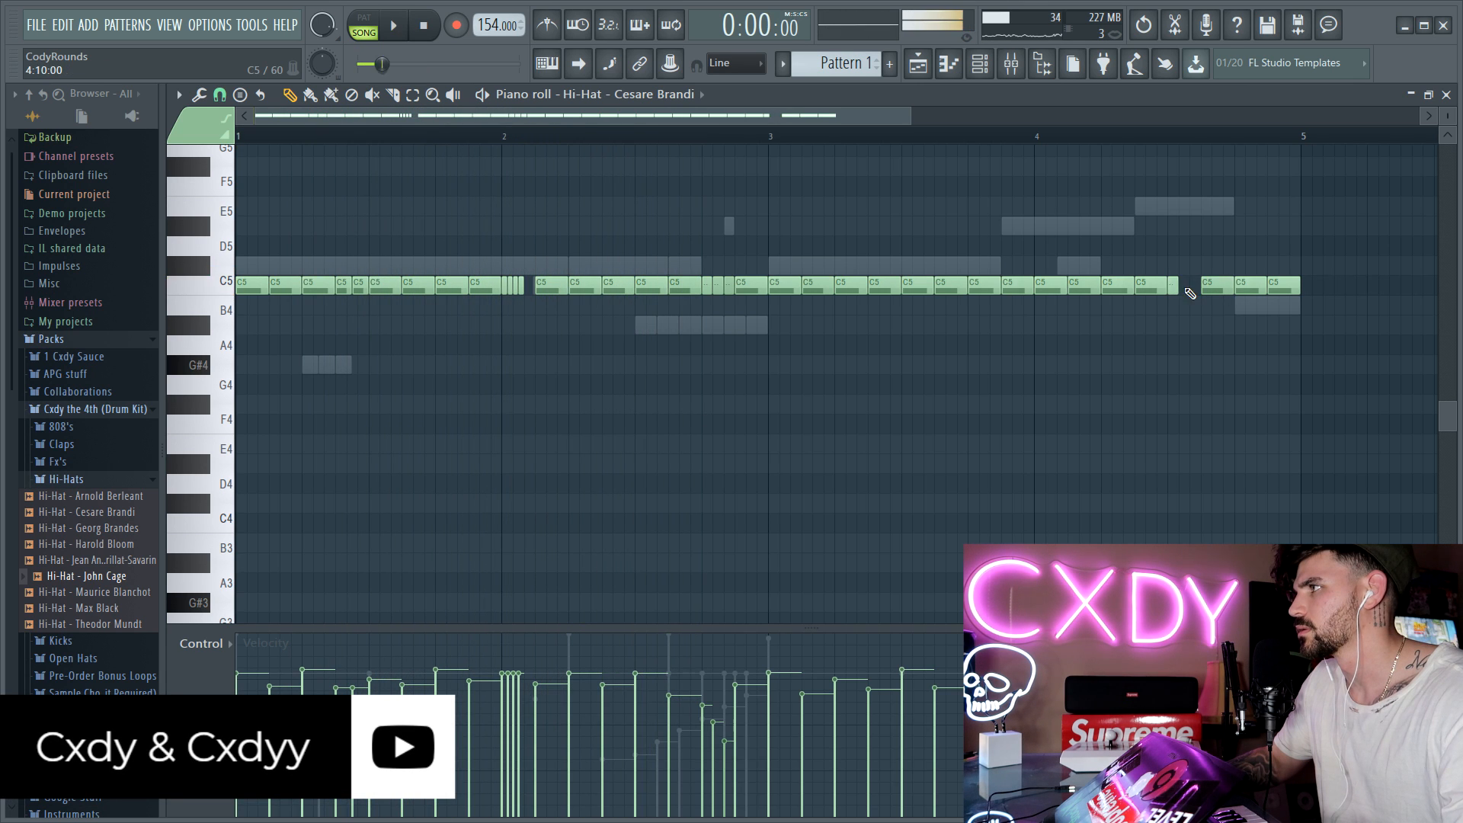
key("space")
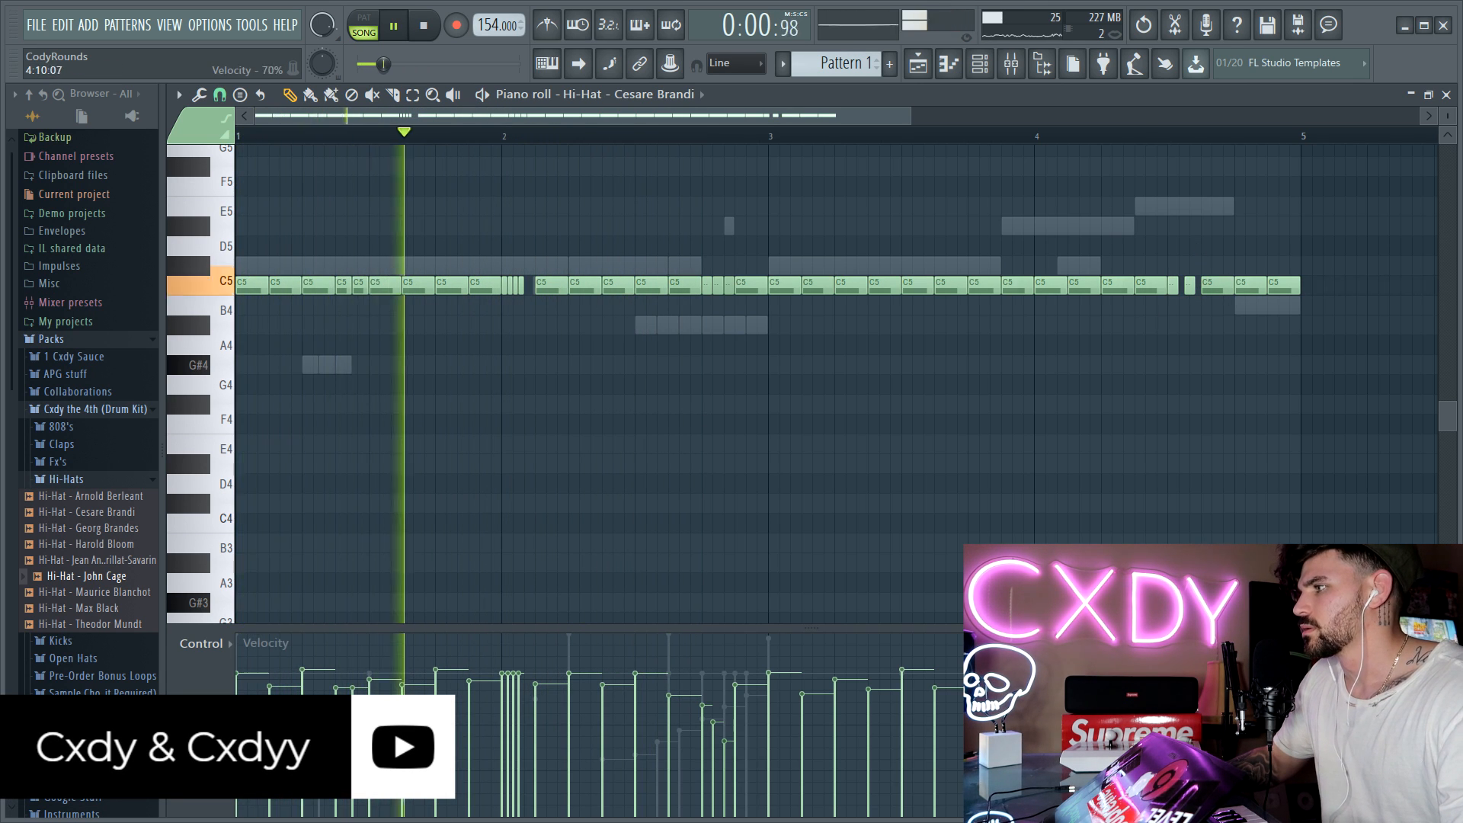
key("space")
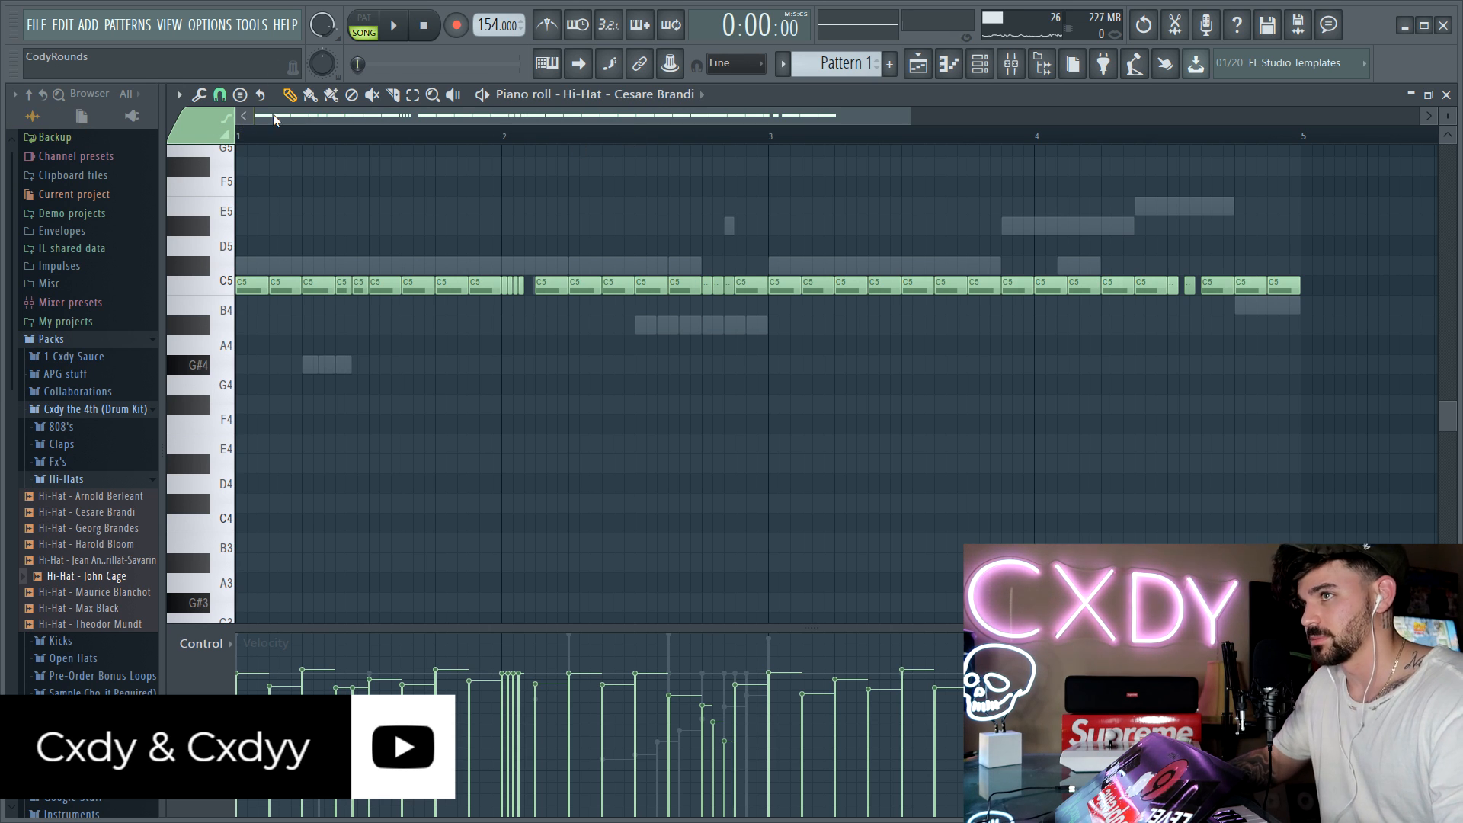
key("space")
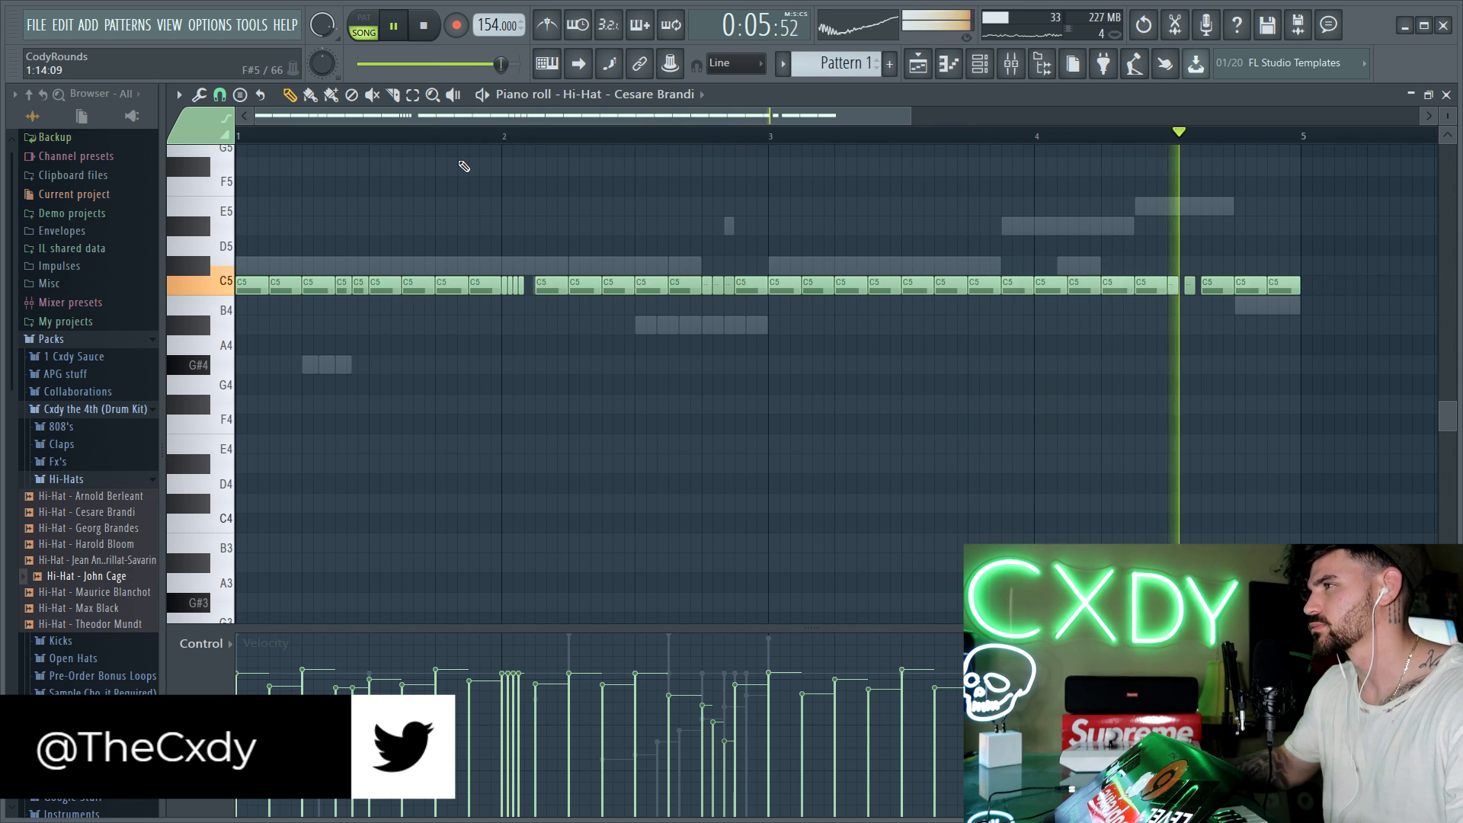
key("space")
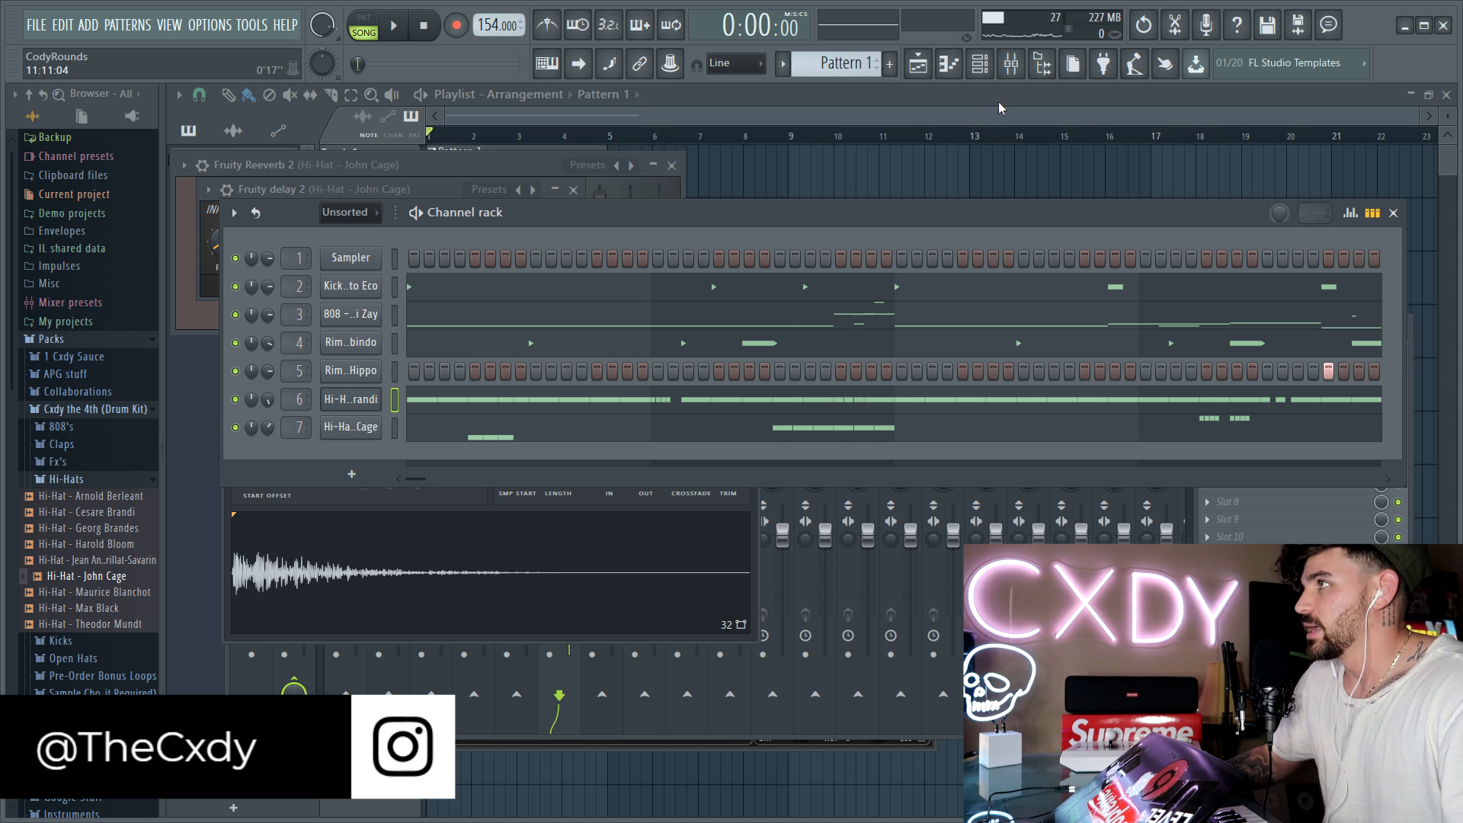
Step: Load a second Fruity Peak Controller into effect slot 2 of the Kick mixer track
double_click(298, 402)
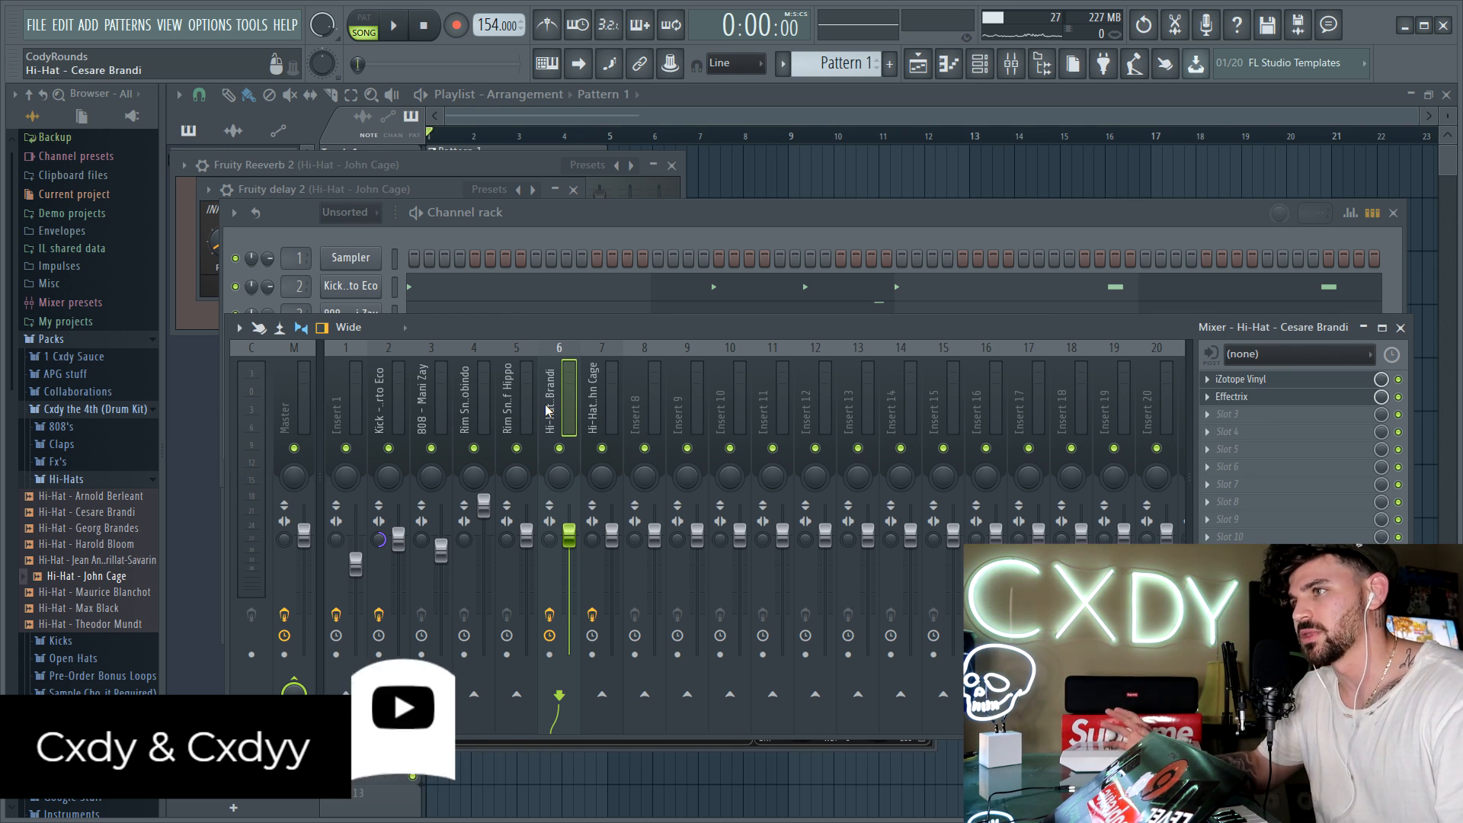
left_click(383, 400)
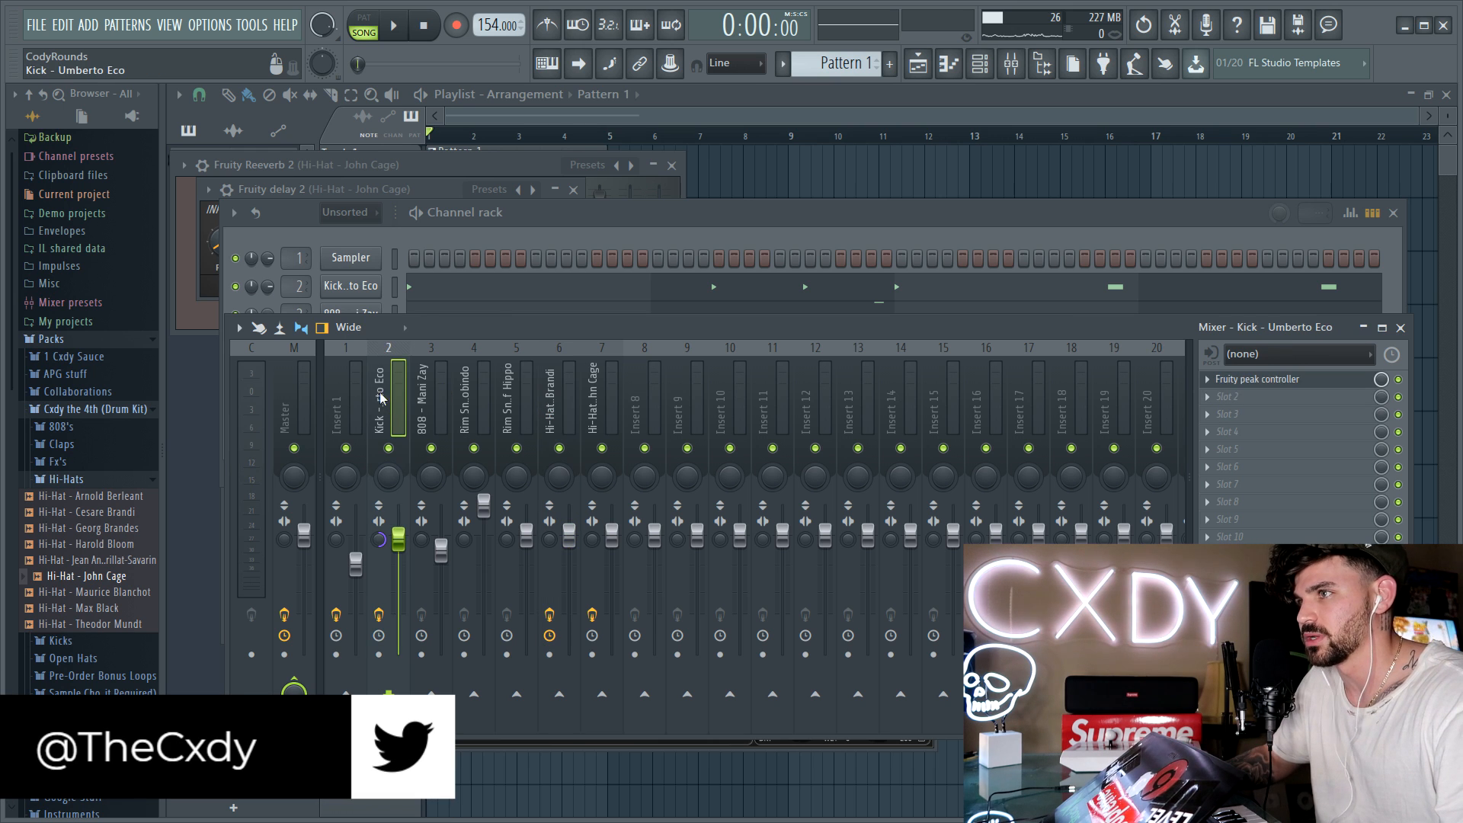
left_click(1251, 398)
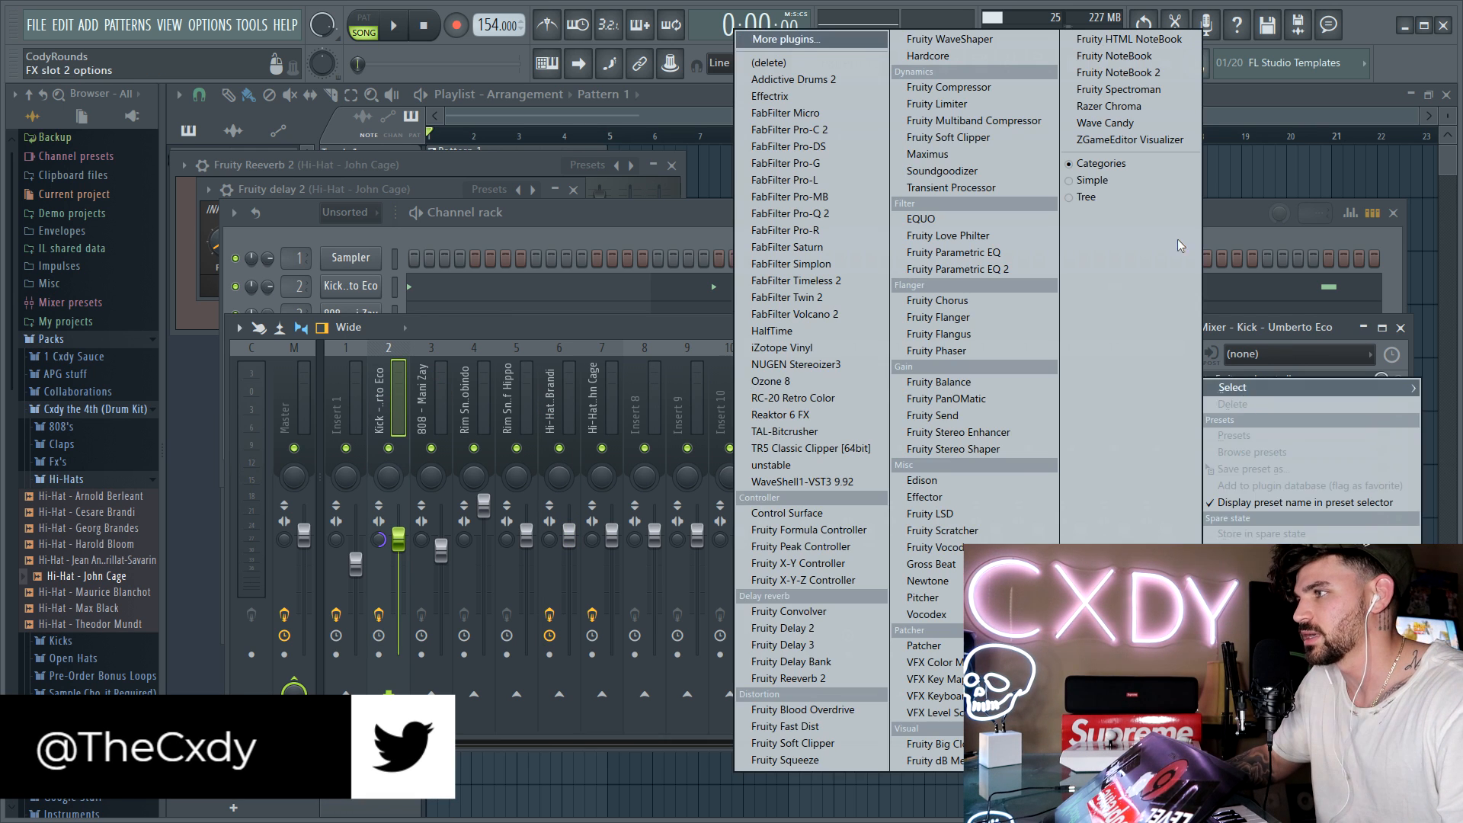
left_click(839, 549)
left_click_drag(693, 327, 651, 320)
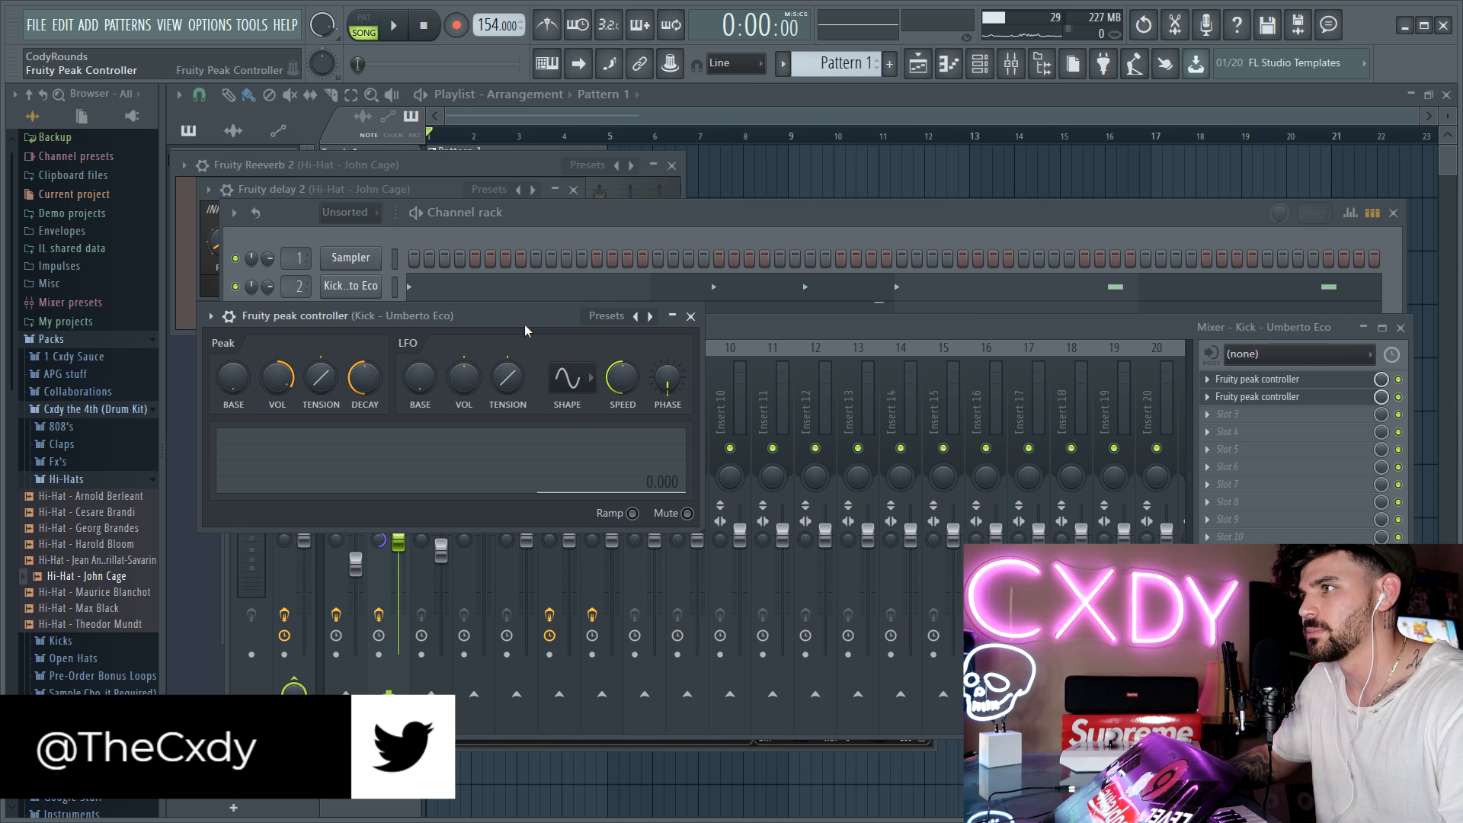
left_click(793, 329)
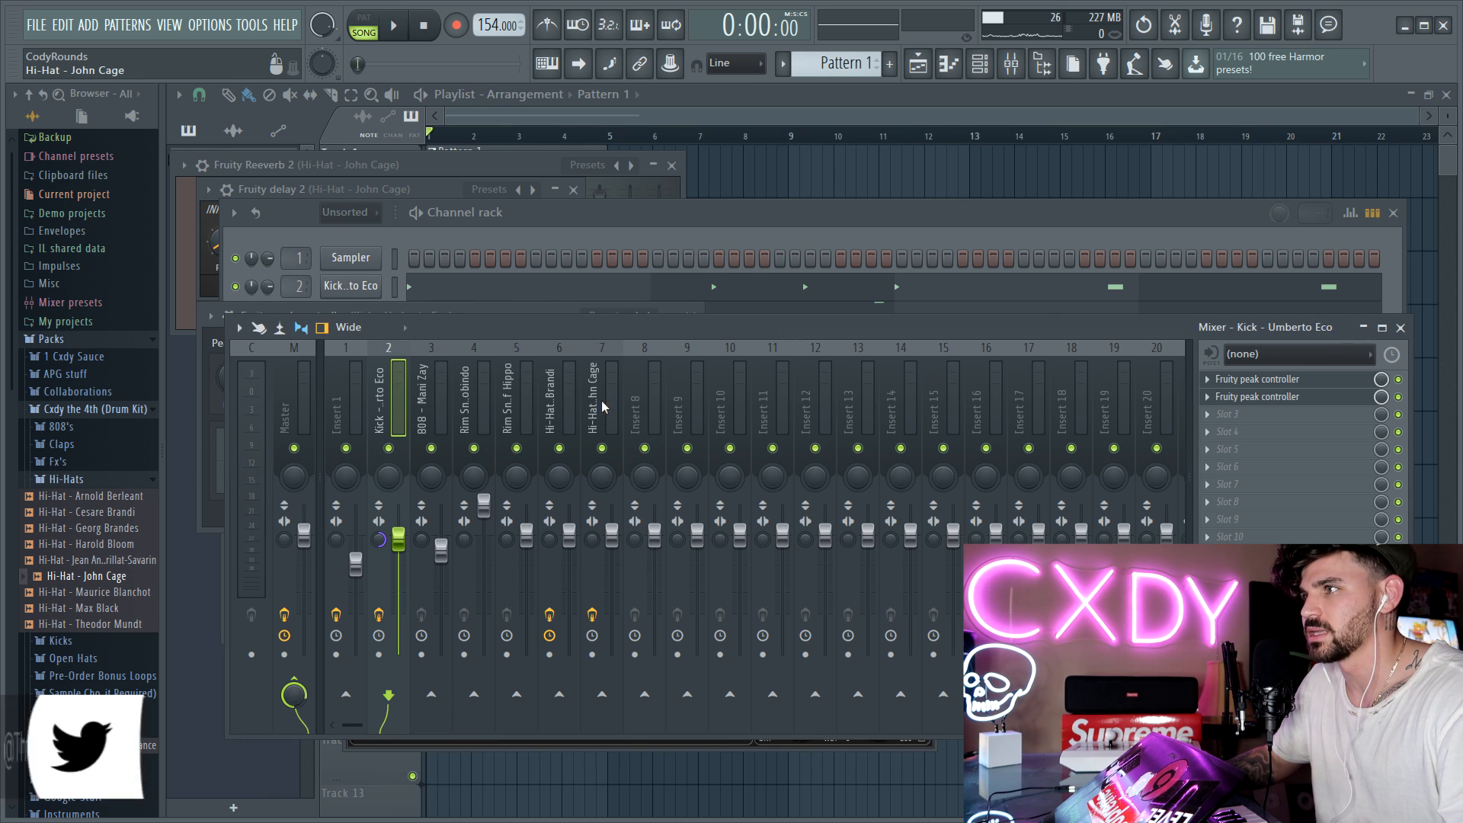
Step: Link the Cesare Brandi hi-hat's mixer volume to the new Peak ctrl - Peak internal controller
right_click(574, 538)
left_click(638, 662)
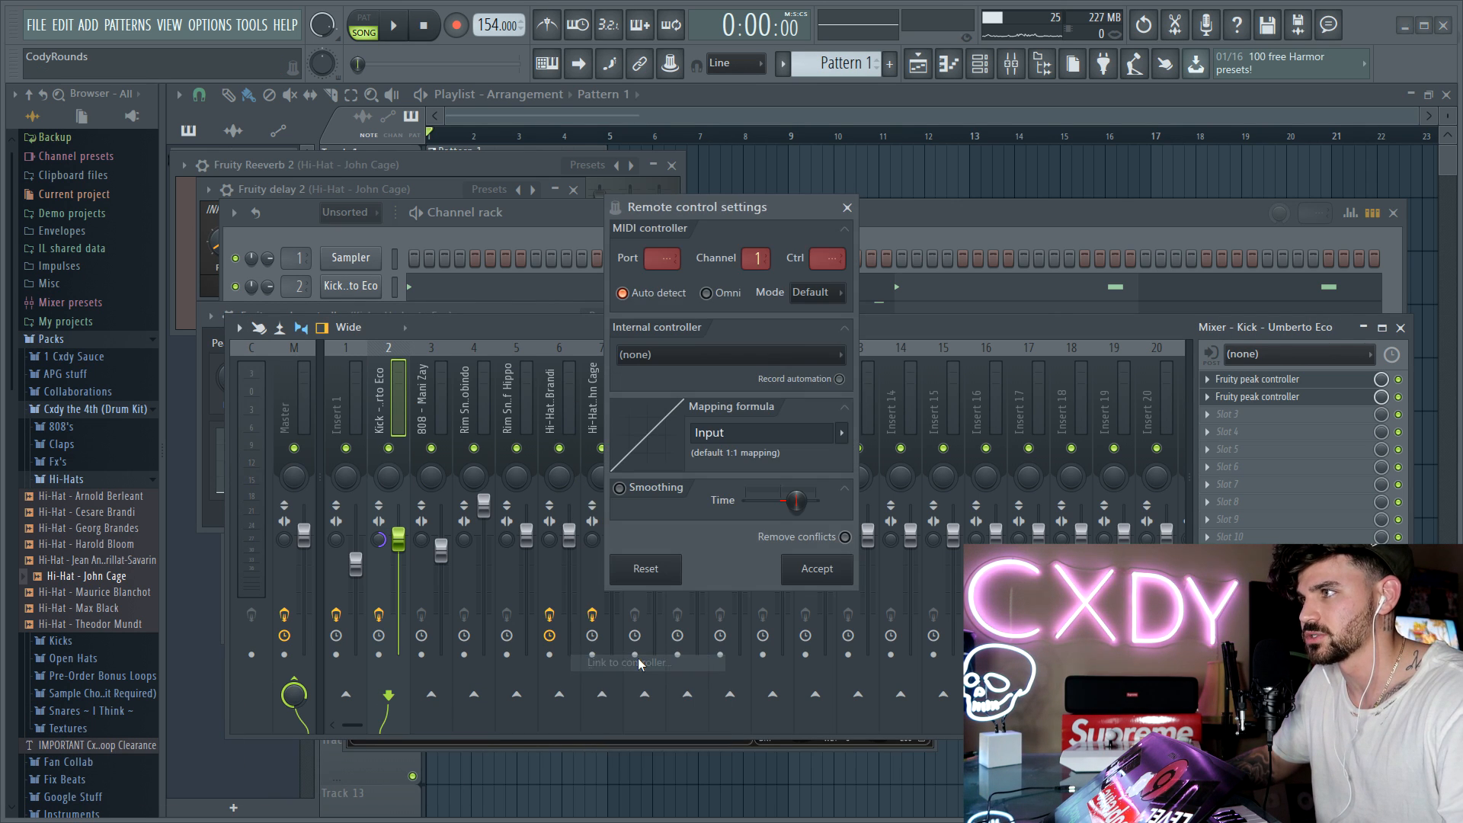
left_click(730, 355)
left_click(770, 502)
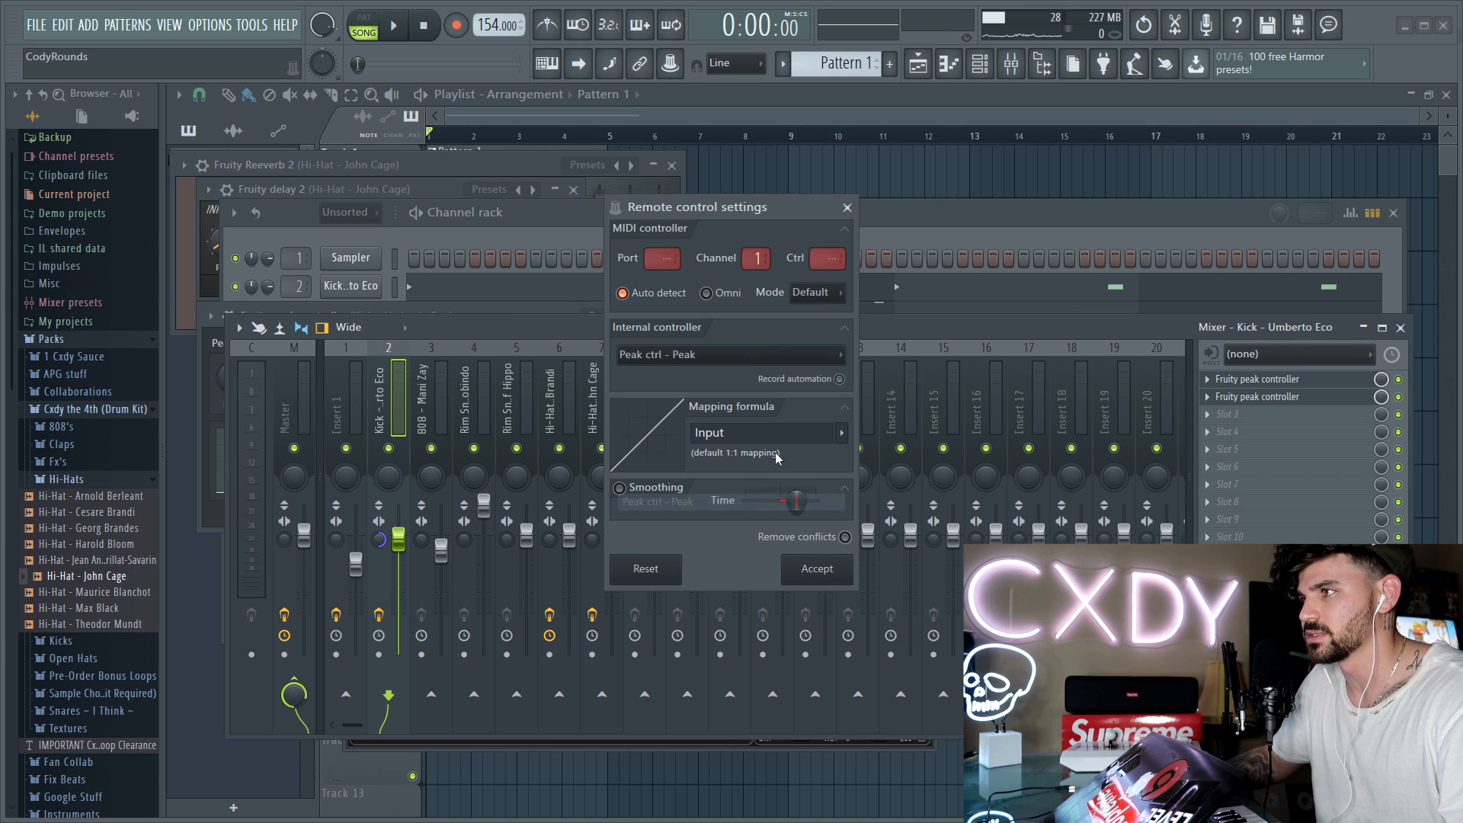
Step: Keep the default 1:1 mapping formula for the volume link, accept it, and briefly test the playback
left_click(840, 434)
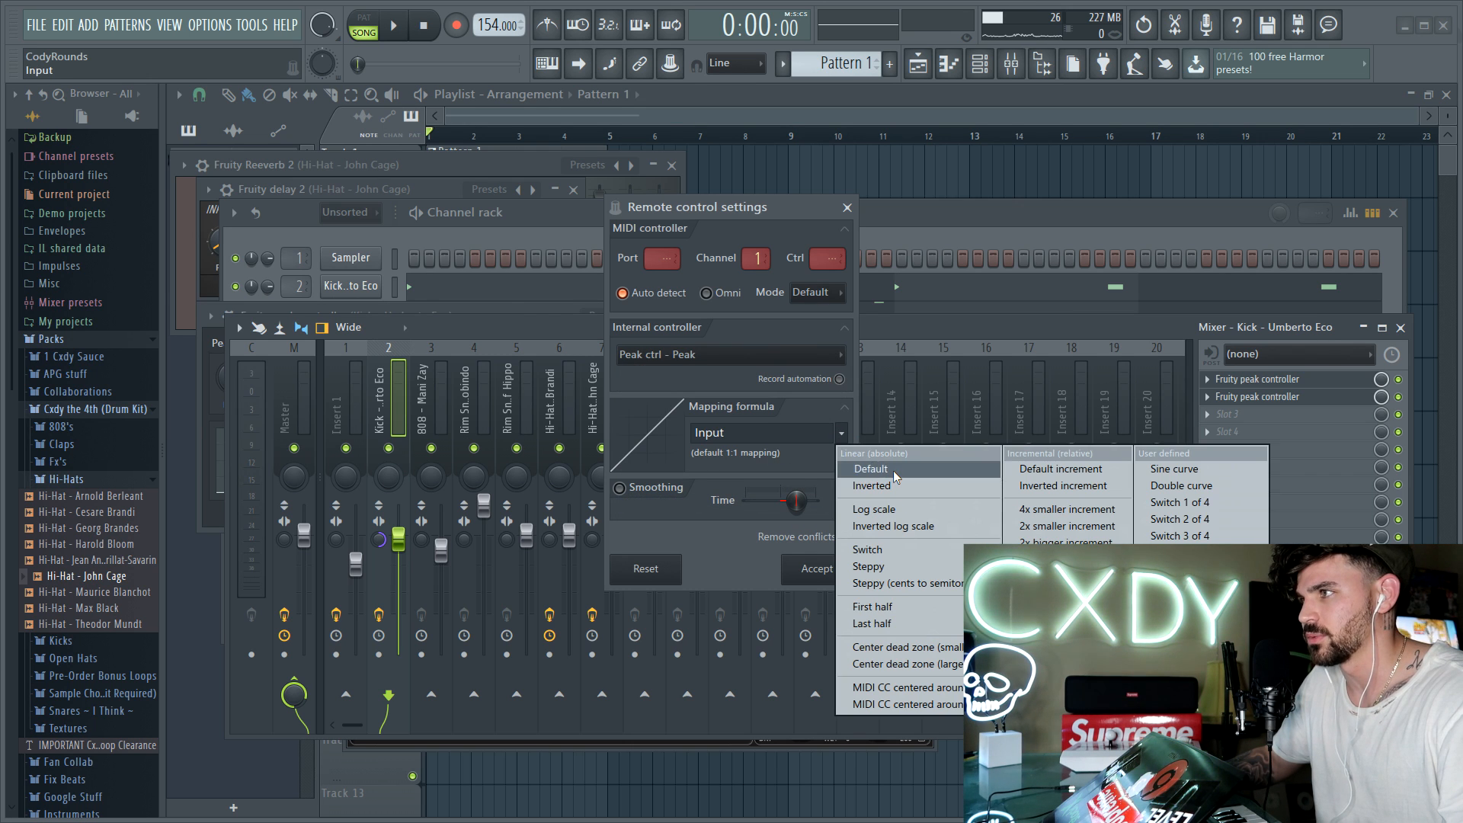
left_click(804, 409)
left_click(831, 427)
left_click(883, 479)
left_click(842, 438)
left_click(871, 468)
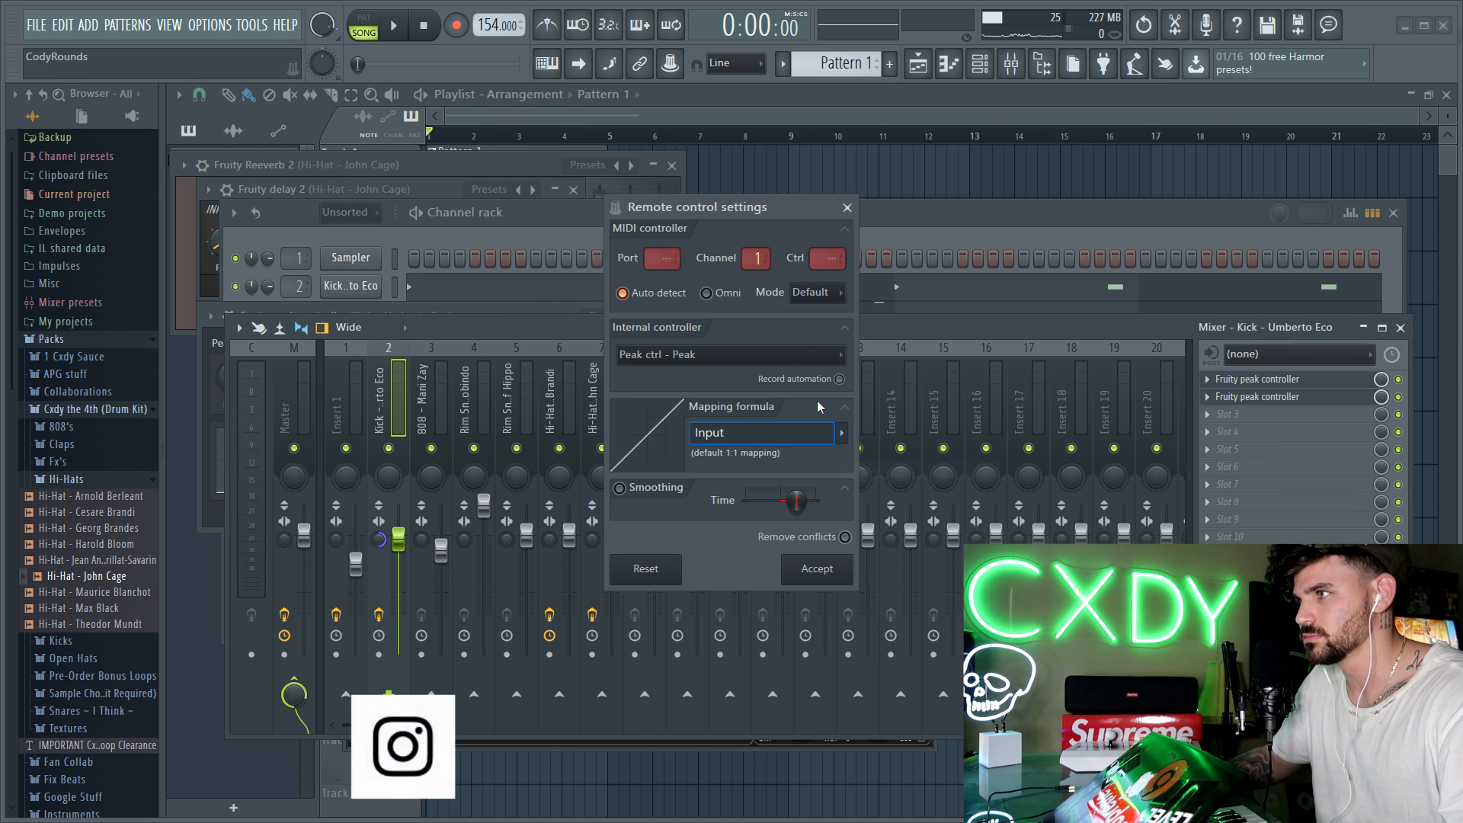
left_click(844, 571)
key("space")
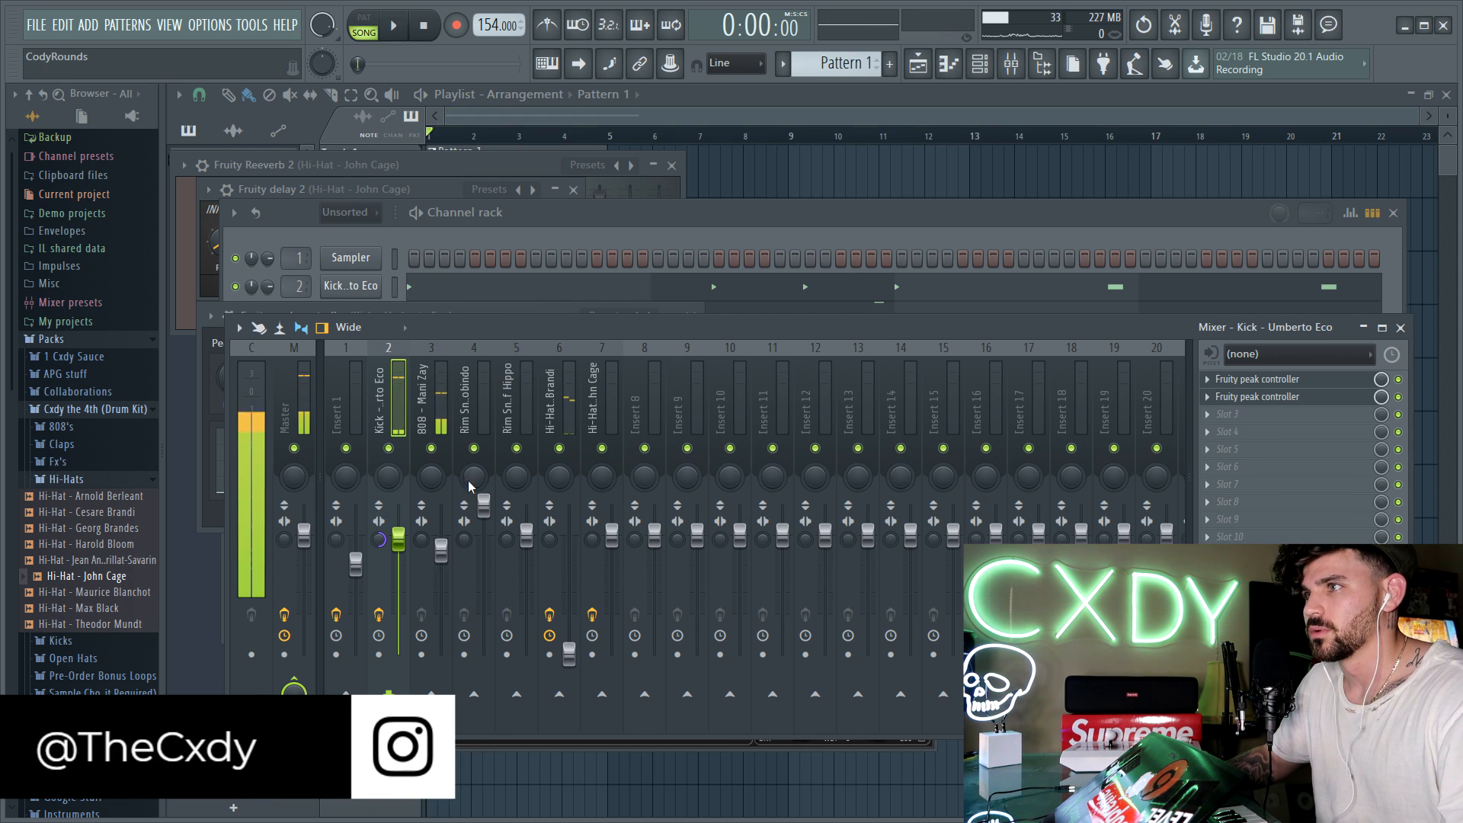
key("space")
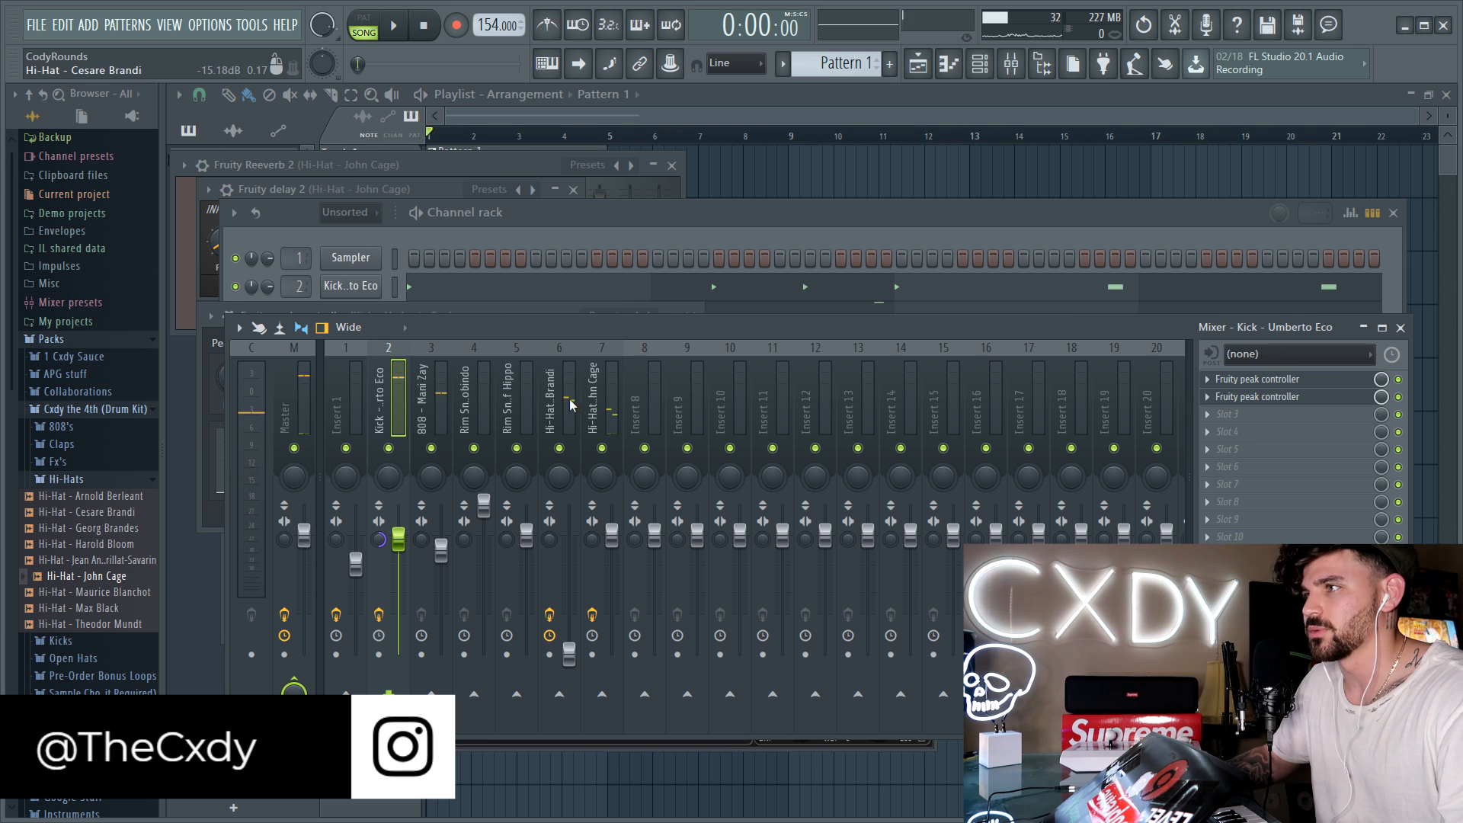
Step: Set the base level of the Kick track's second Fruity Peak Controller to about 78% and test it in playback
left_click(1251, 397)
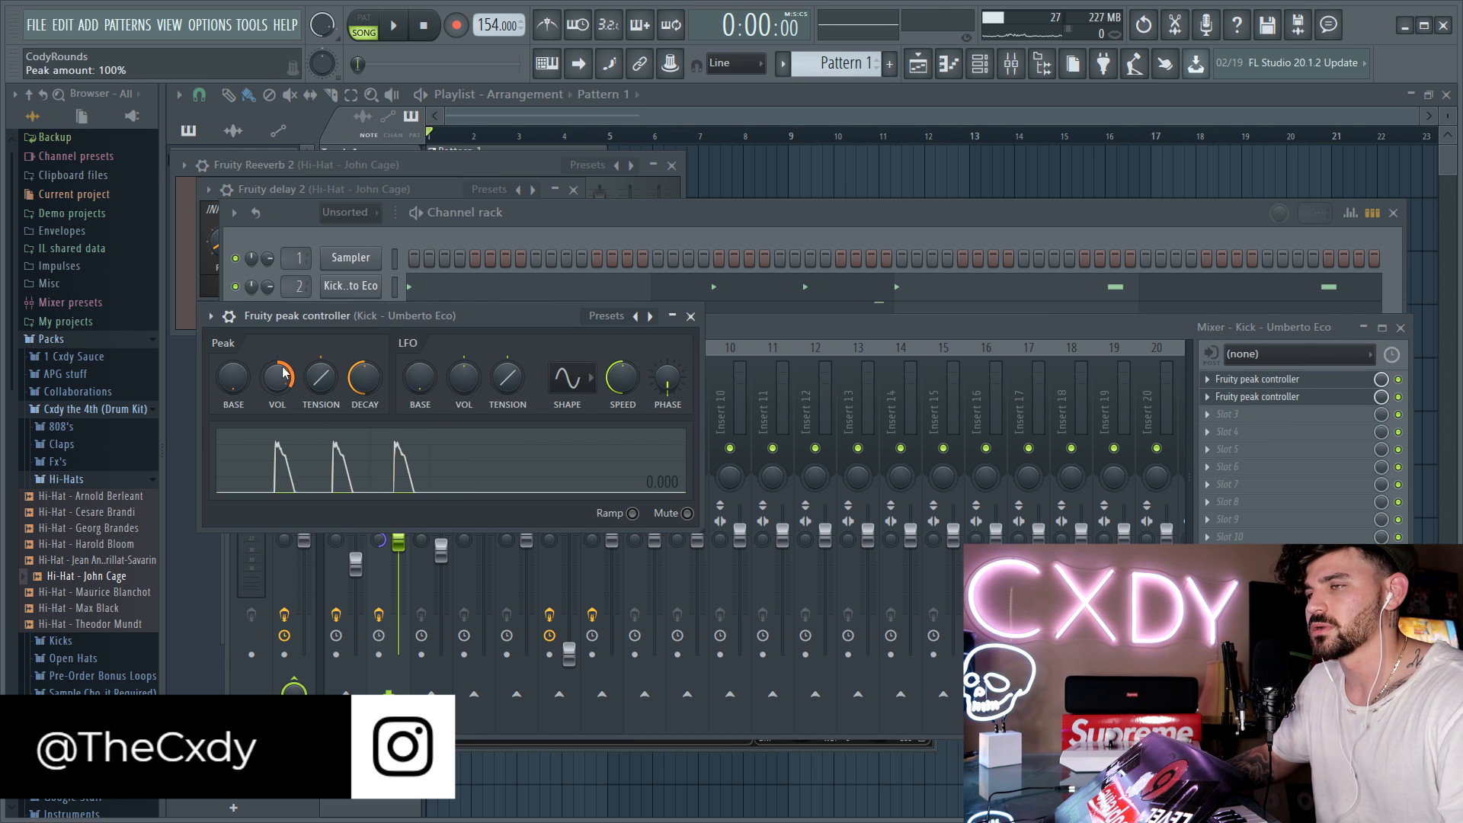
left_click_drag(485, 315, 1105, 283)
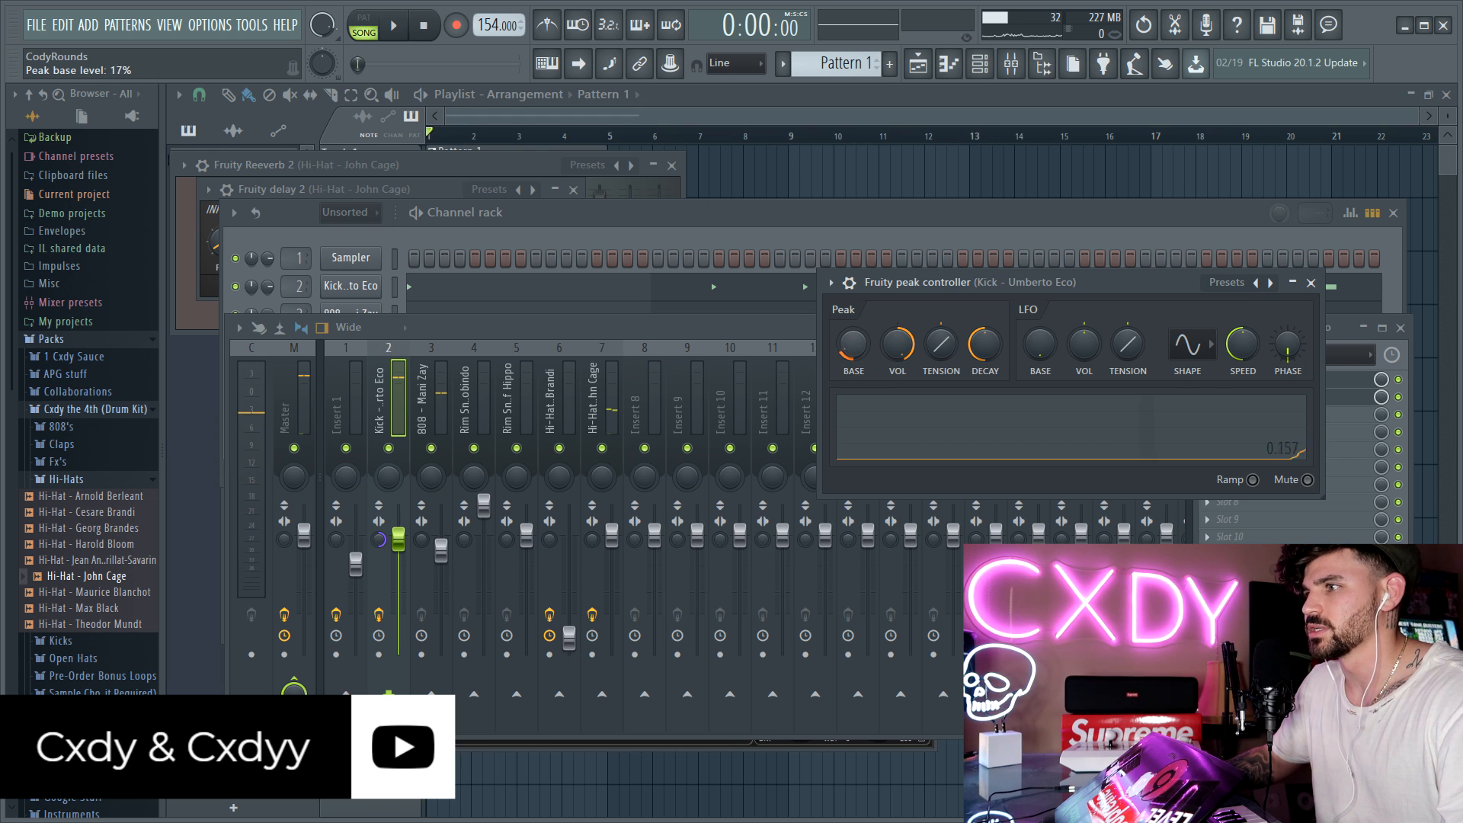
key("space")
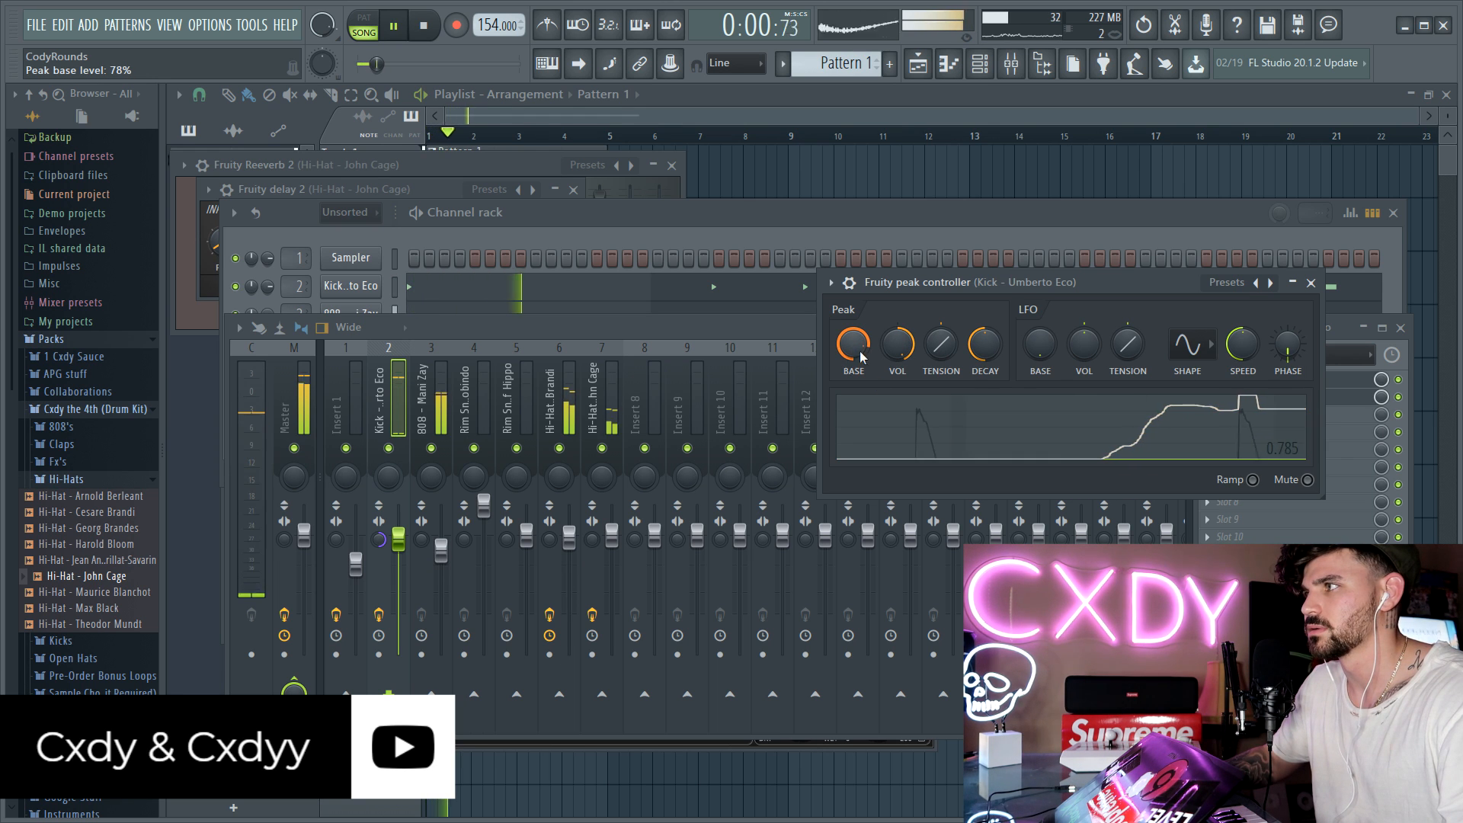
key("space")
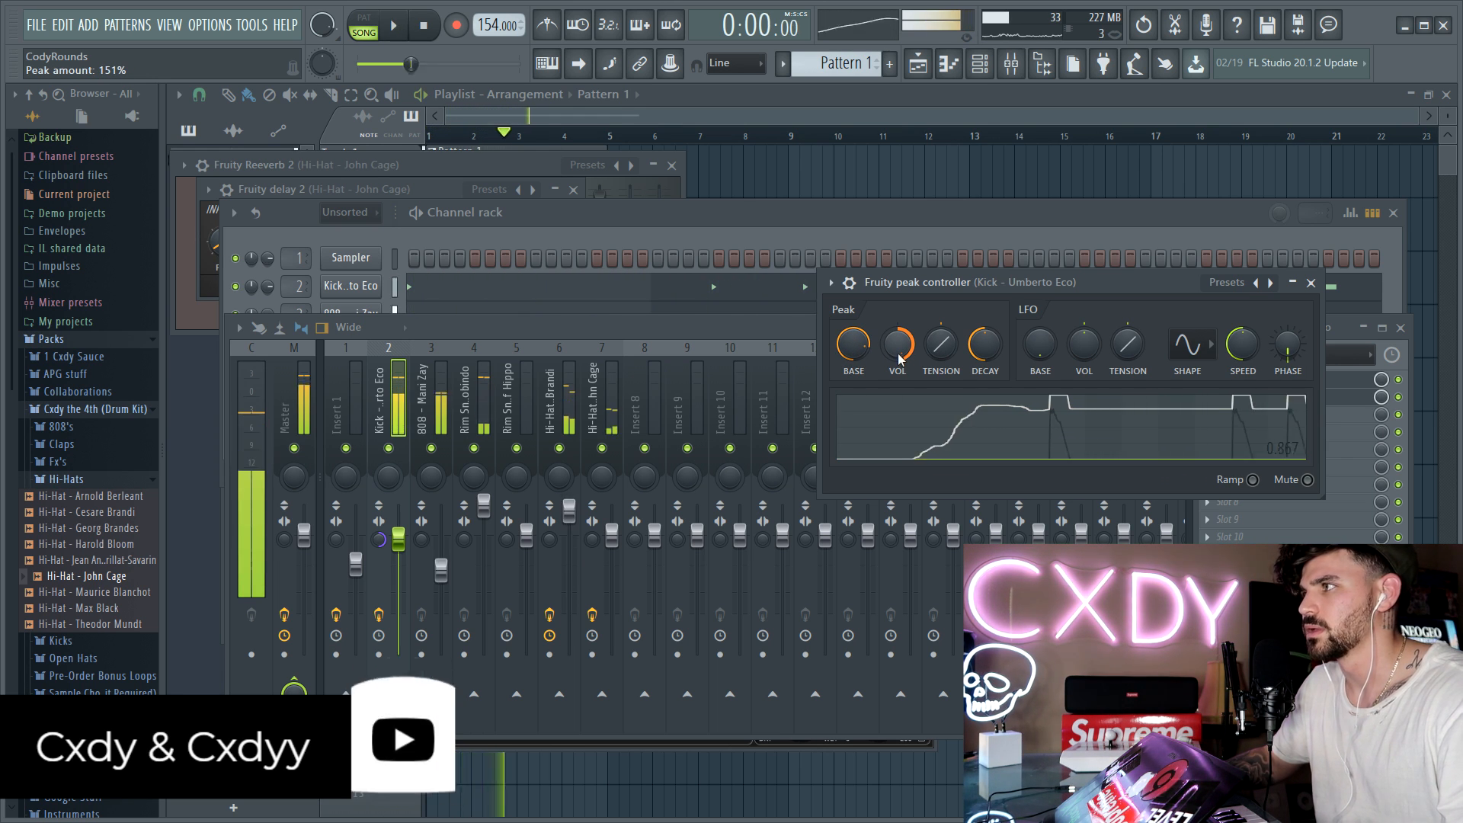
Step: Raise the second peak controller's decay, set its peak volume to about 41%, and play the pattern back
left_click_drag(985, 347, 912, 353)
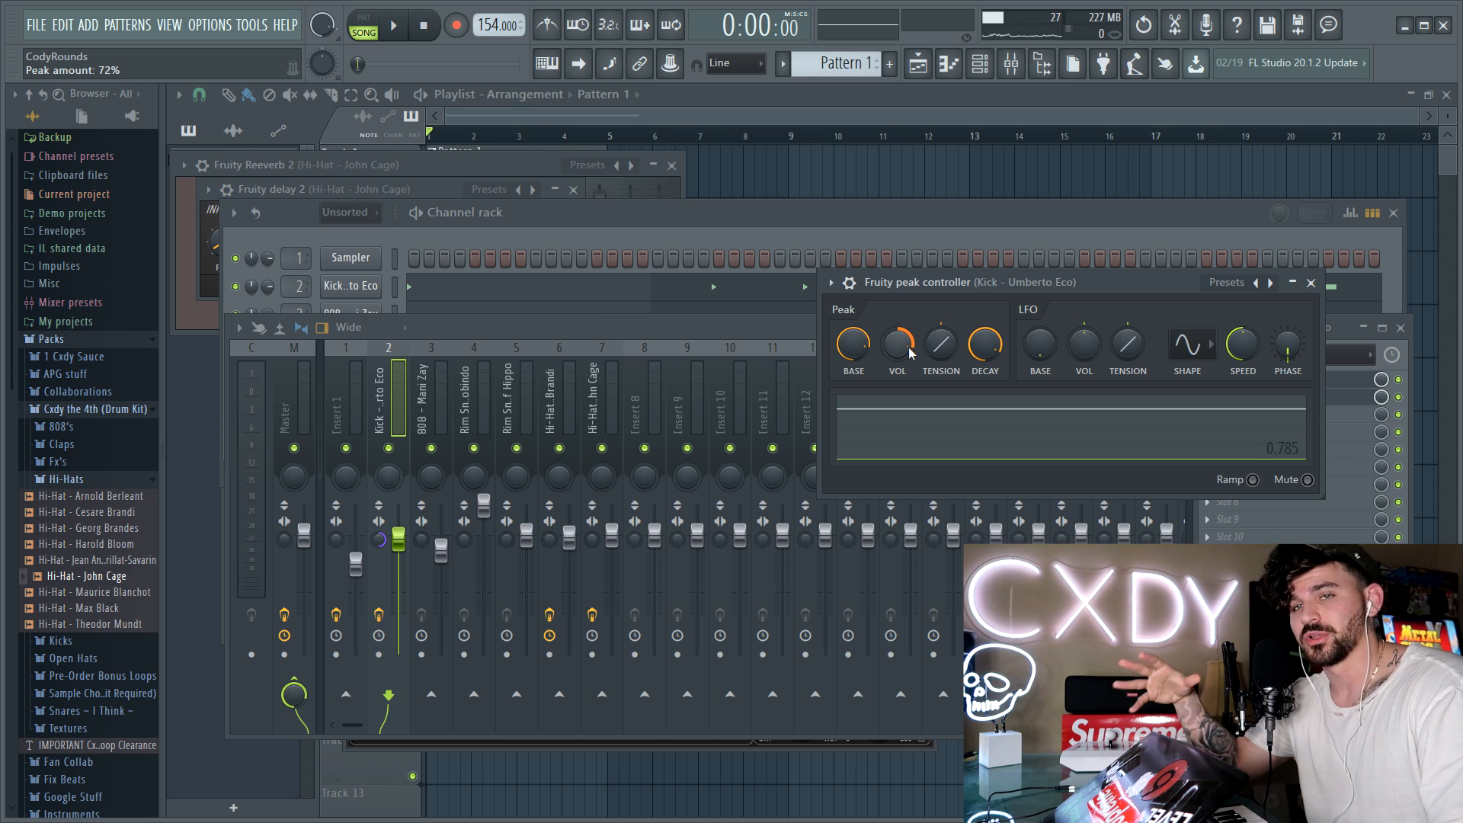
key("space")
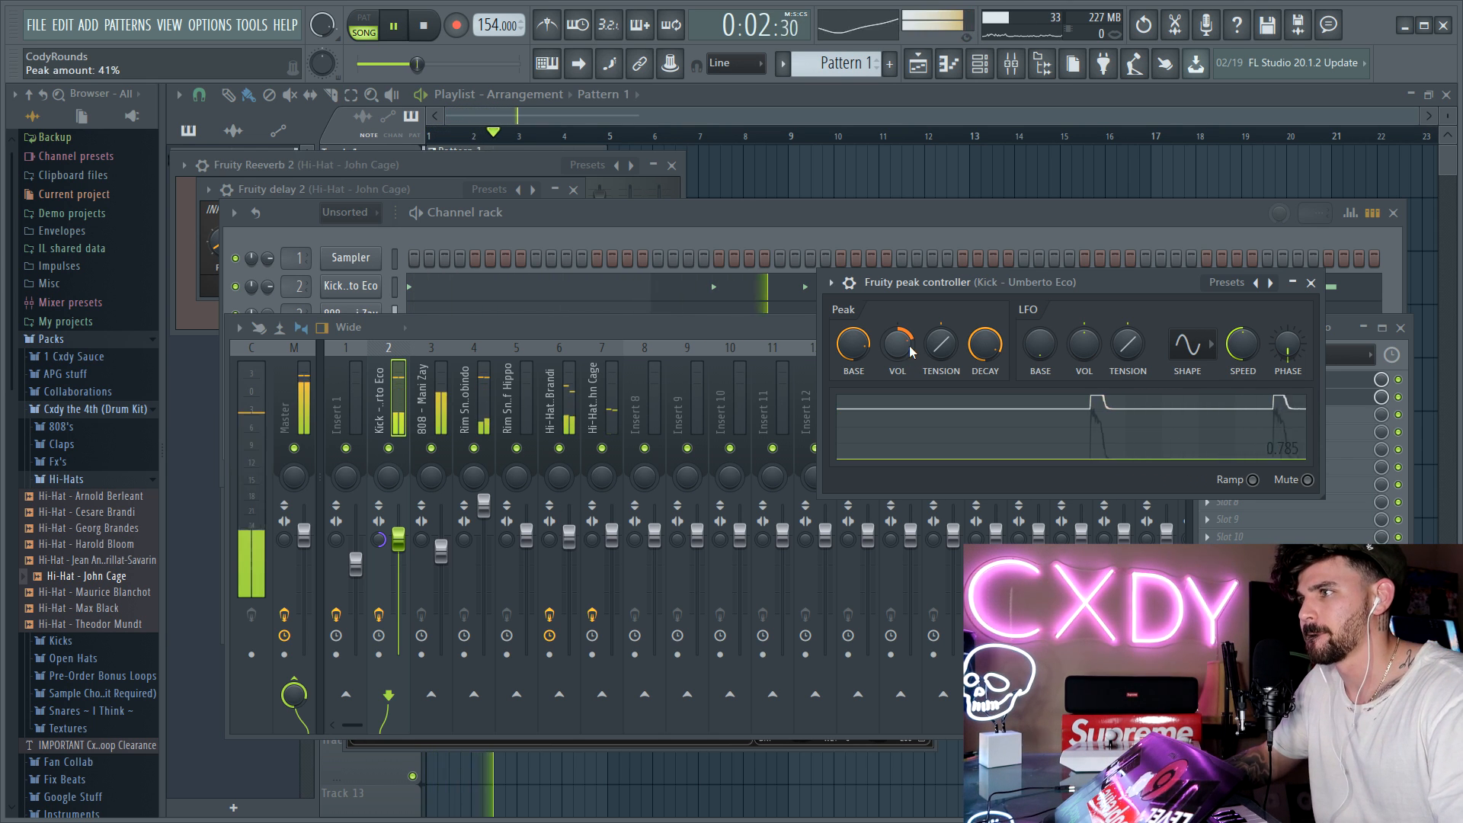
key("space")
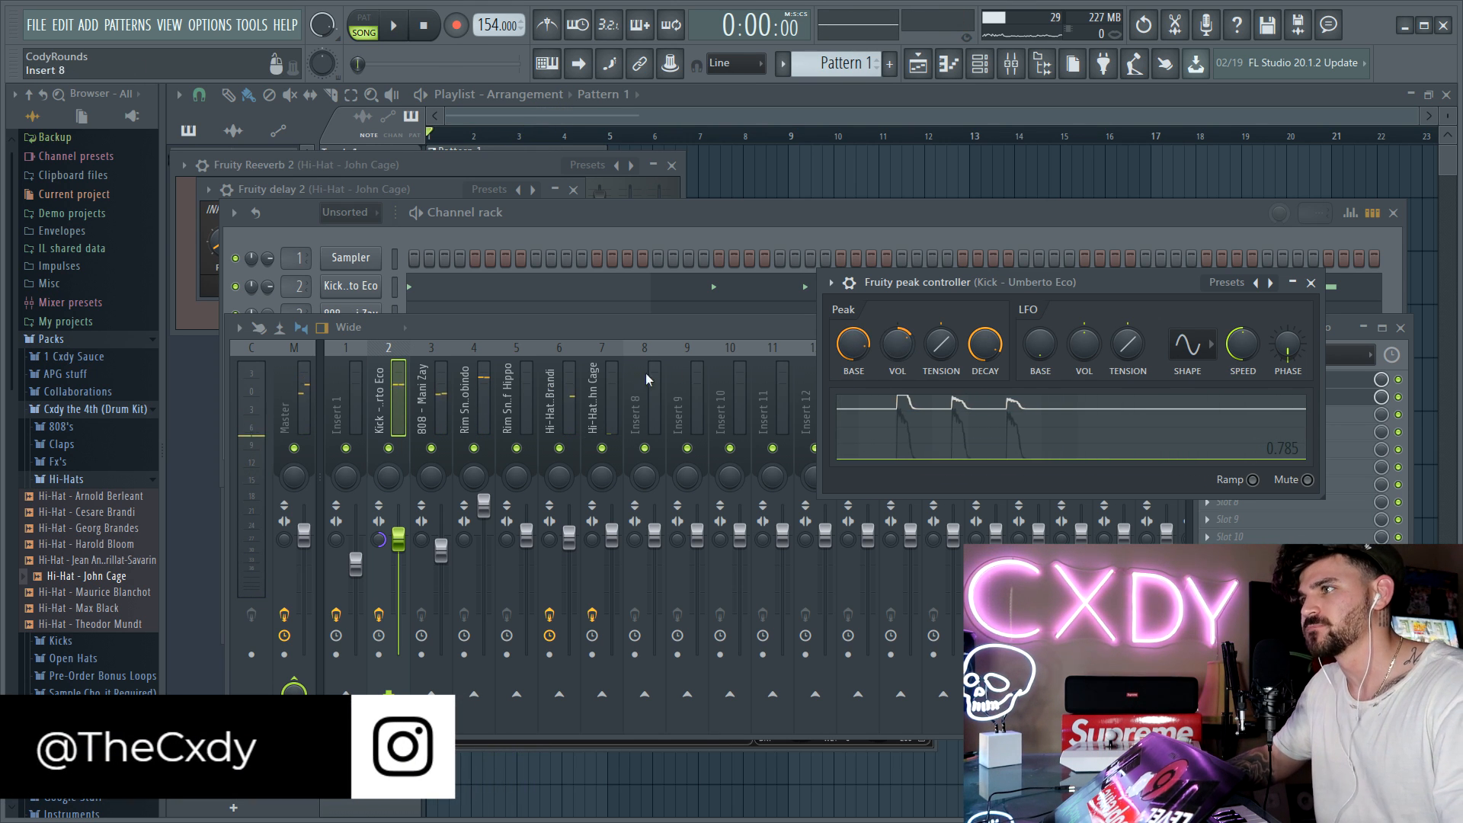
Step: Compare playback with the Kick track's second peak controller bypassed and enabled
left_click(1337, 332)
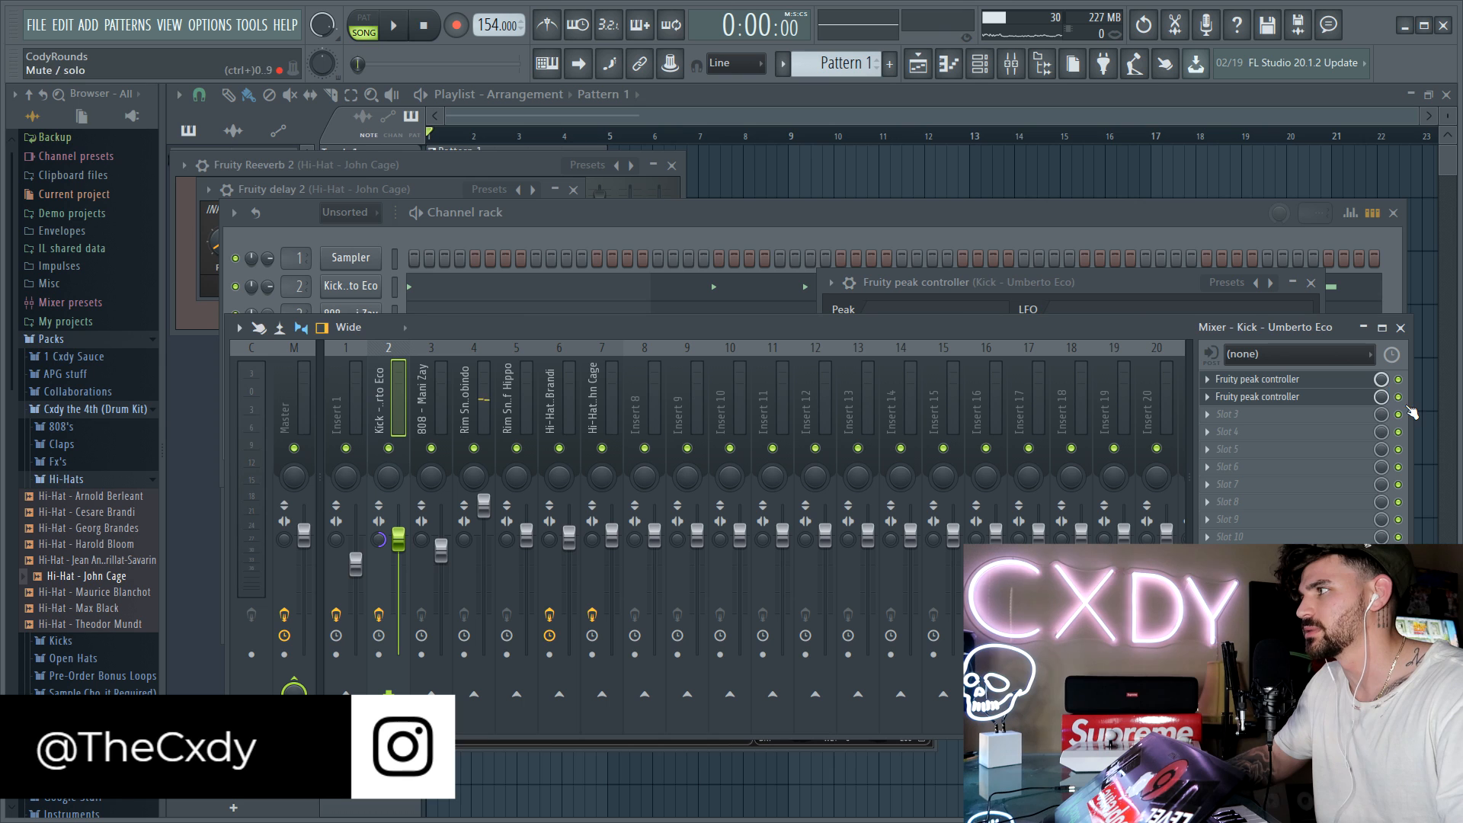
key("space")
left_click(1399, 397)
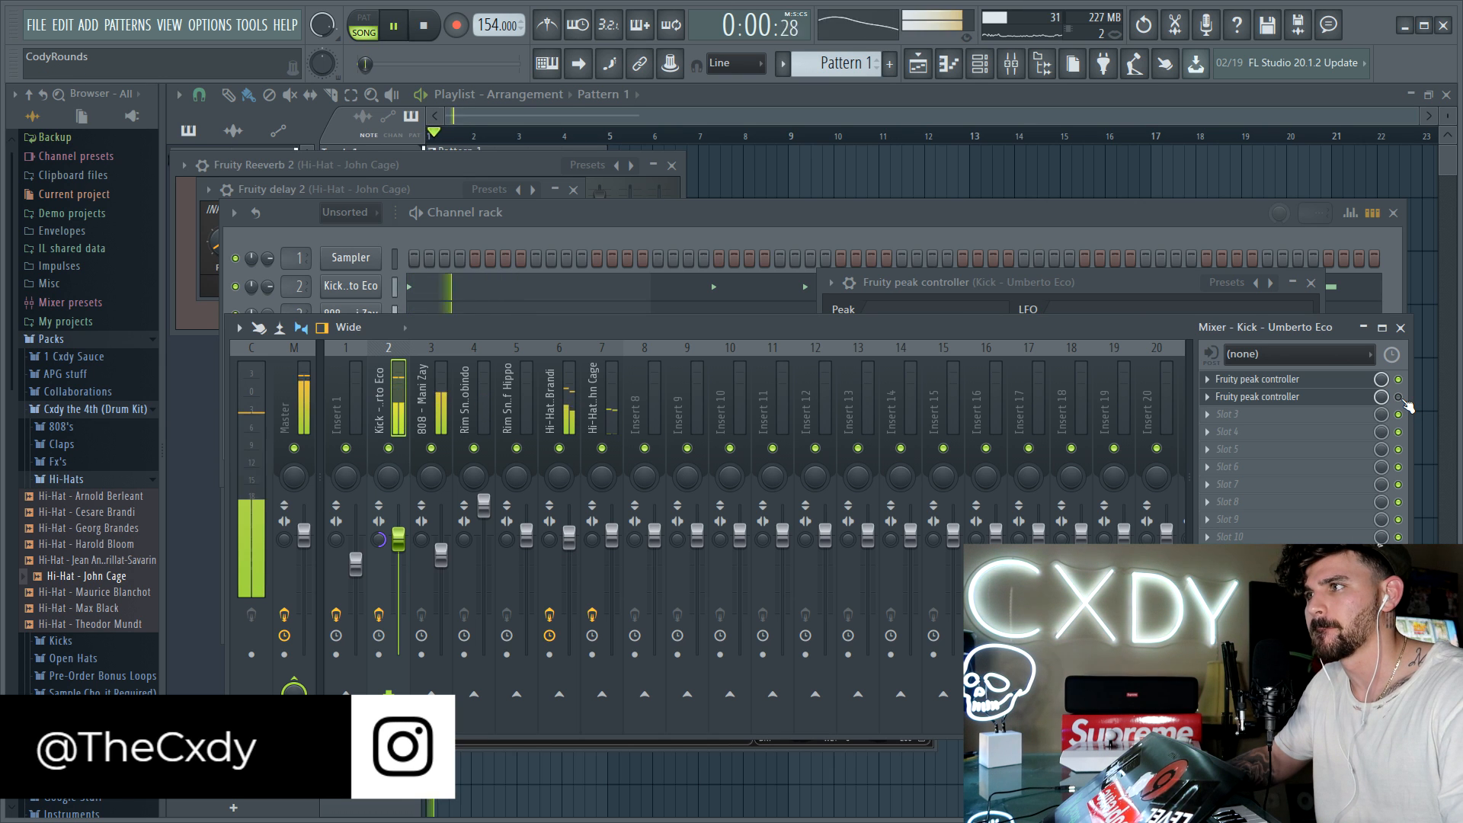
key("space")
key("space")
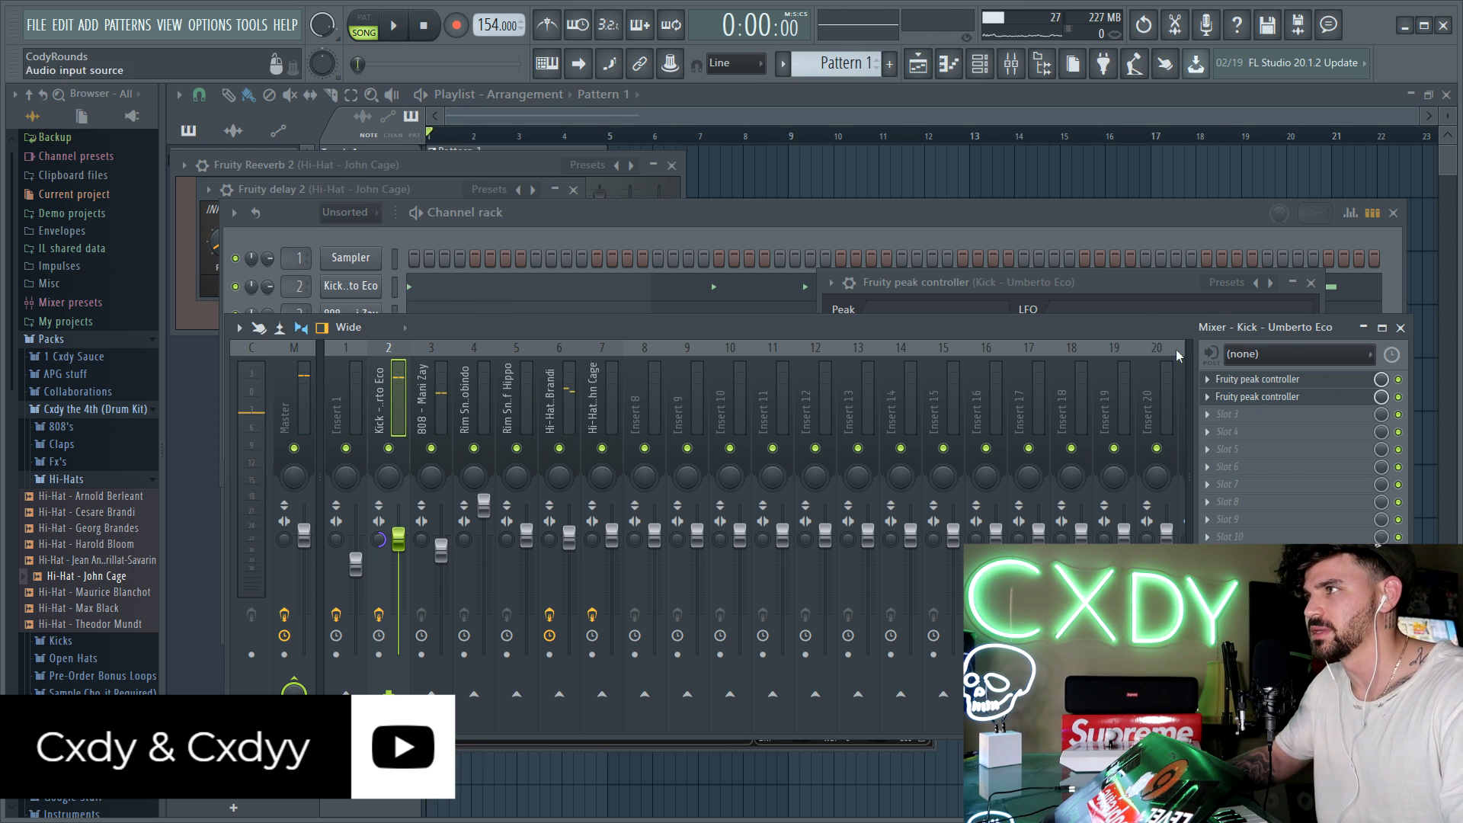
Step: Add the Open Hat - André Malraux sample as a new channel and look over its miscellaneous channel settings
left_click(708, 221)
key("space")
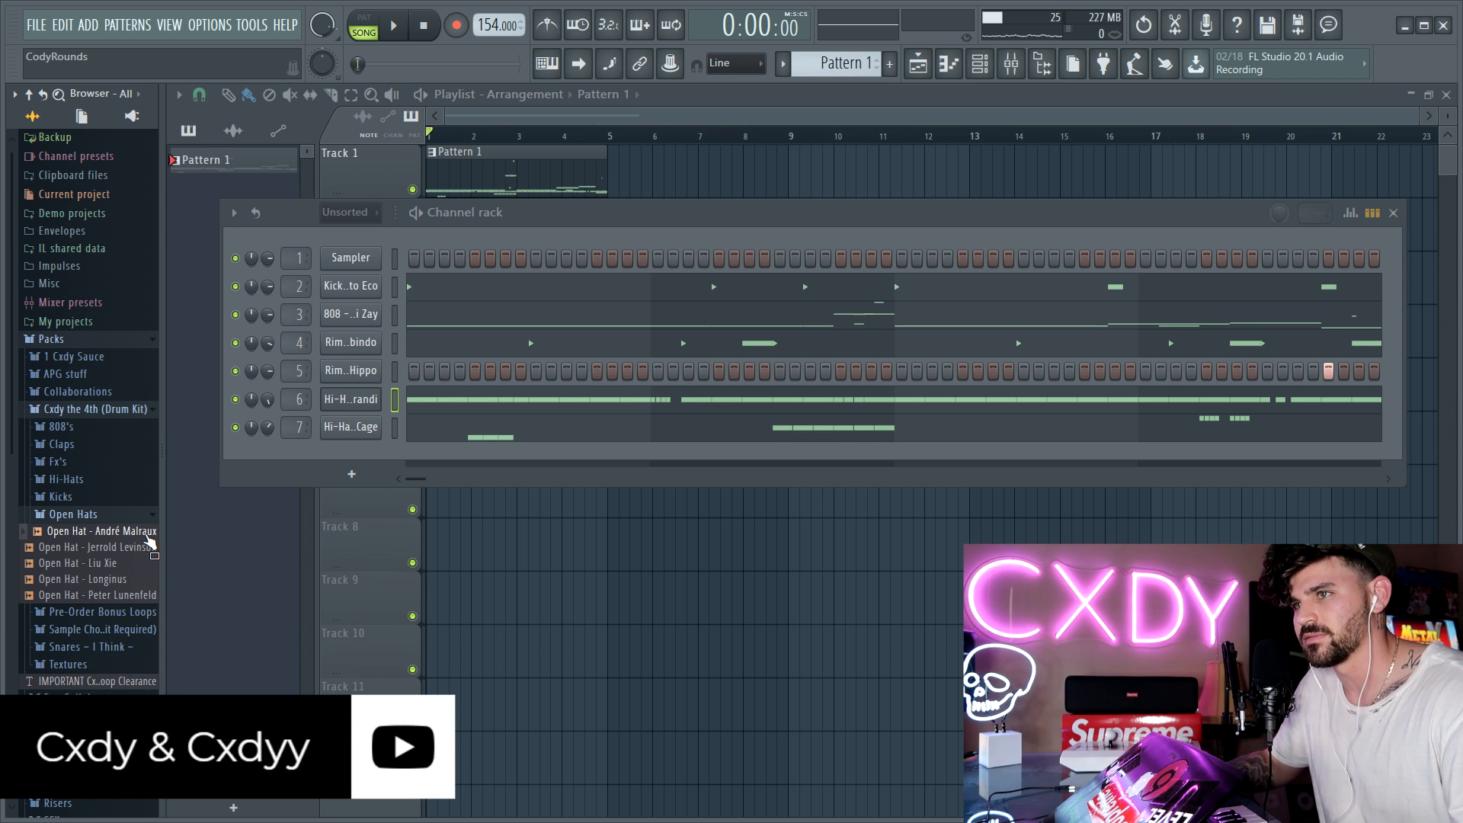
left_click_drag(148, 537, 350, 445)
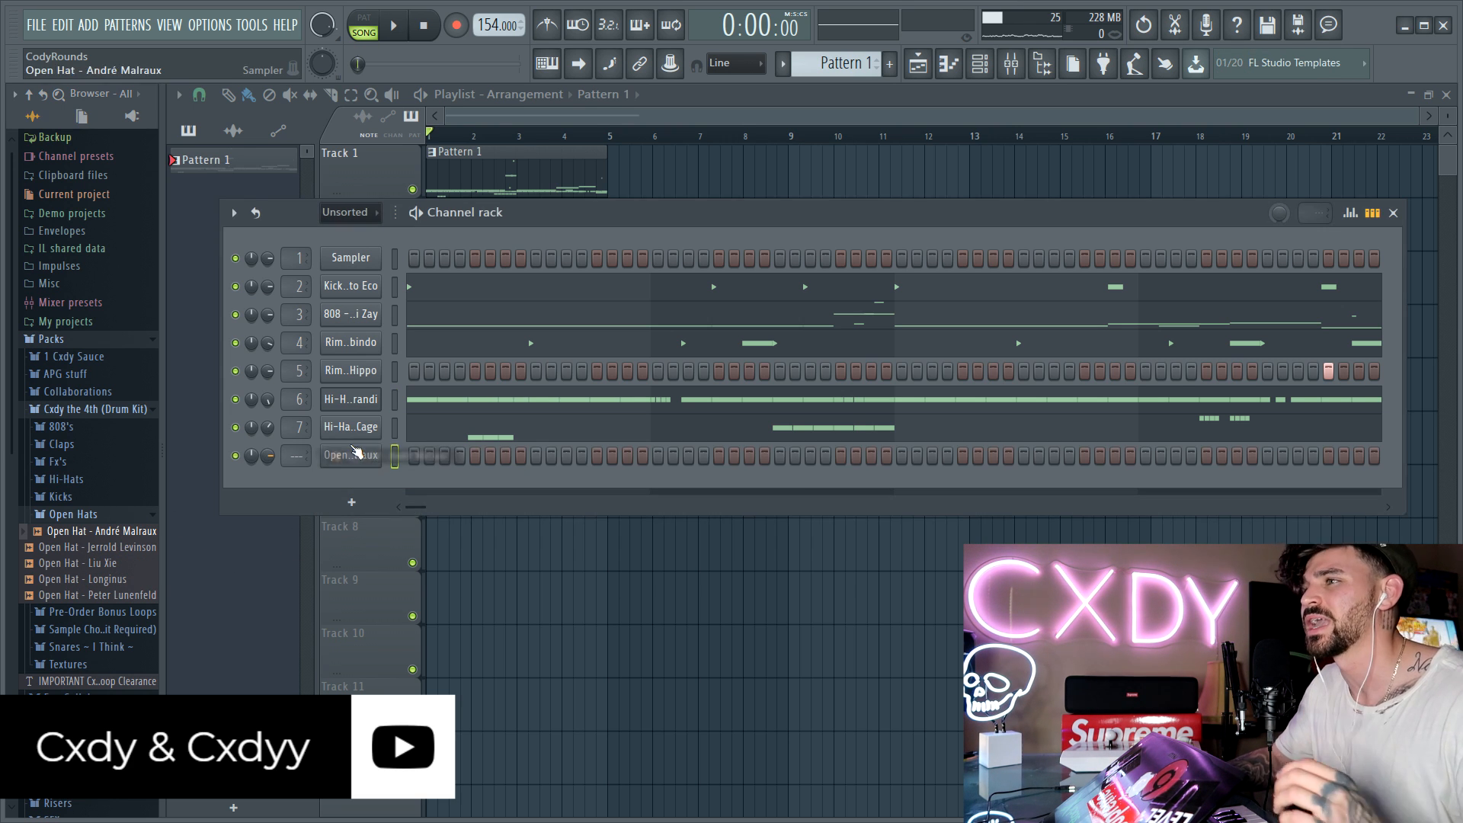
left_click(380, 453)
left_click(378, 296)
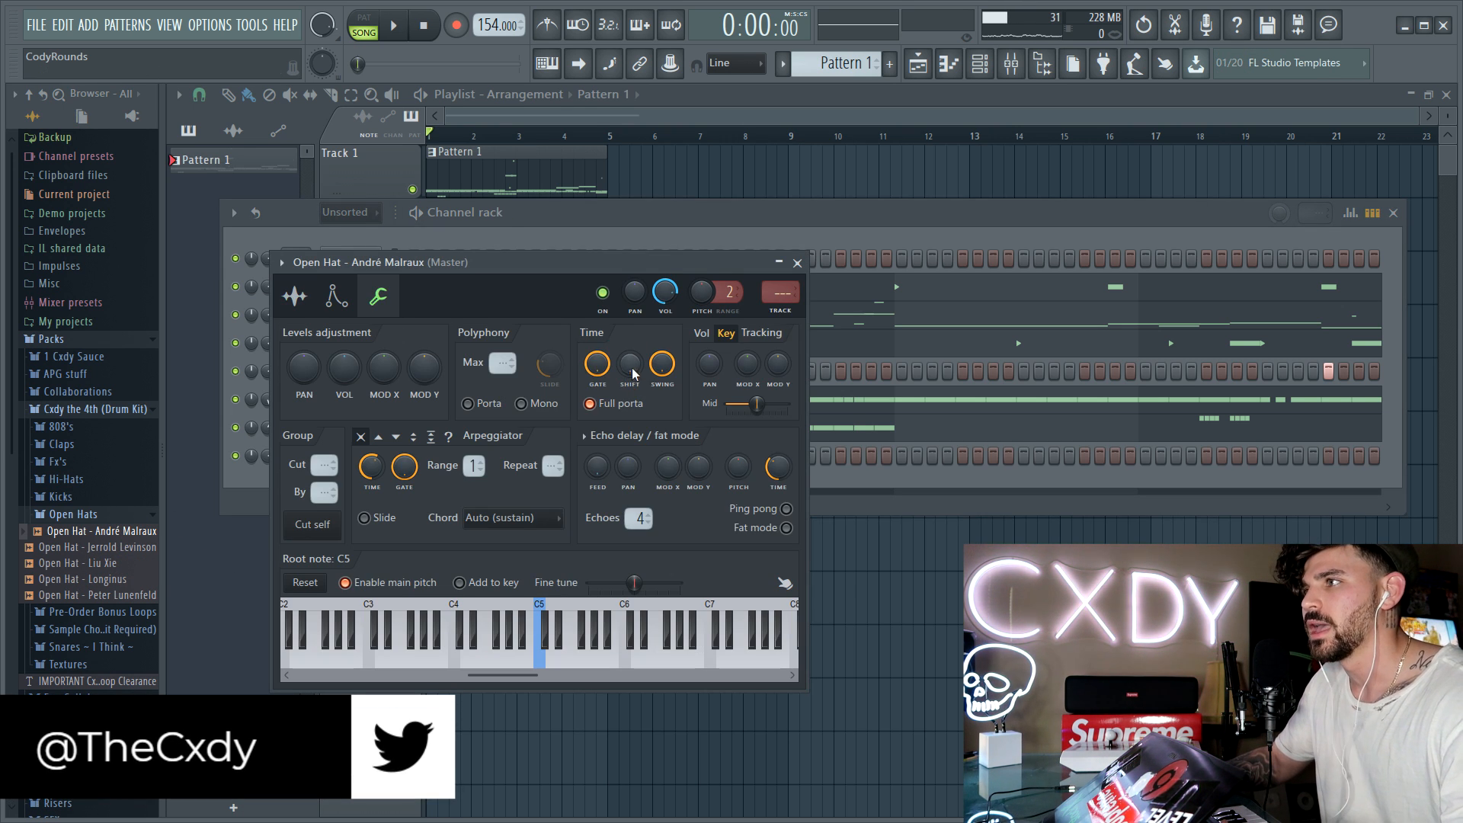
left_click(798, 262)
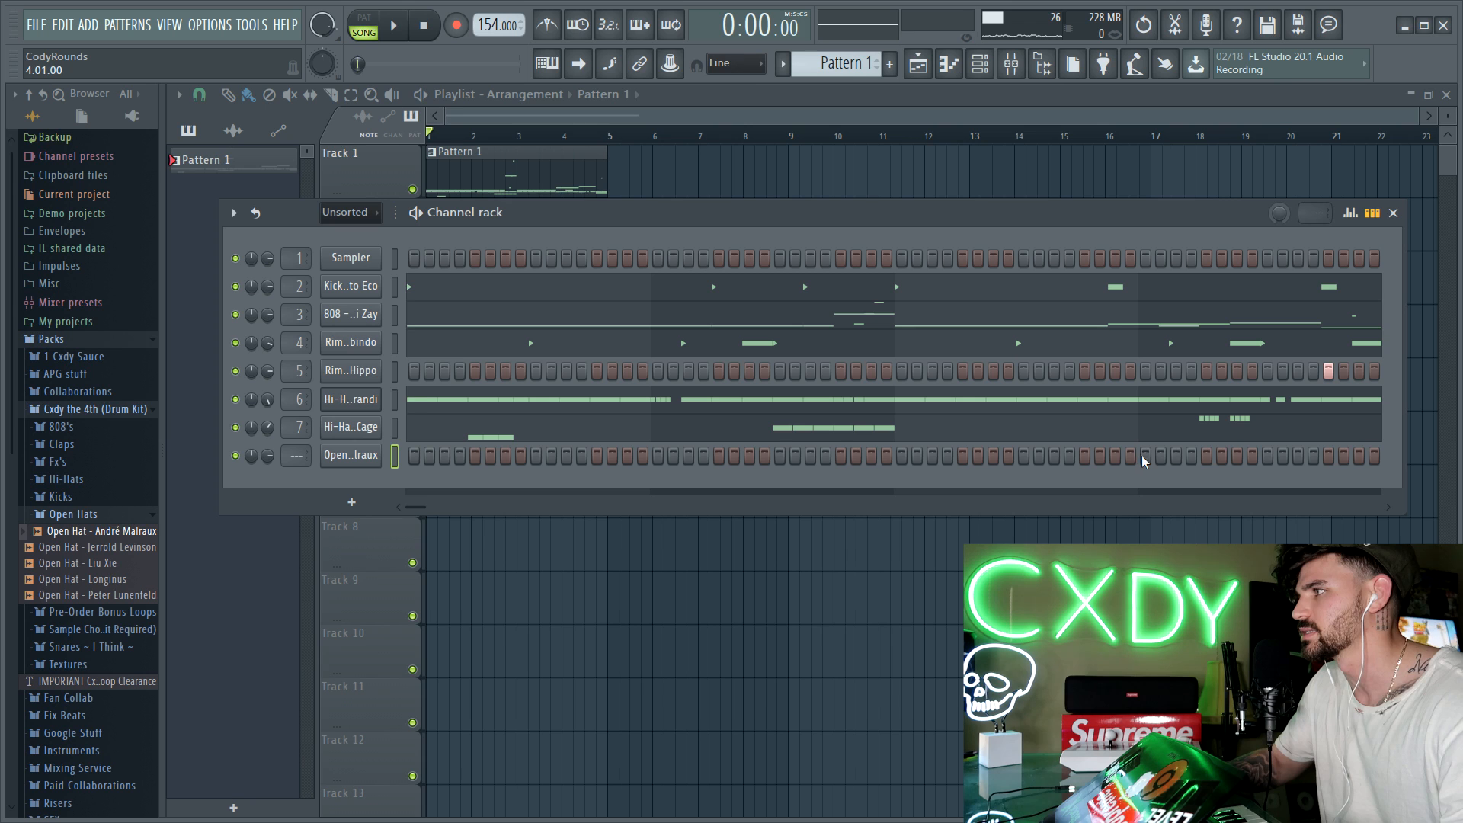
Step: Place a single open hat hit on step 9 of bar 4 while the pattern plays
key("space")
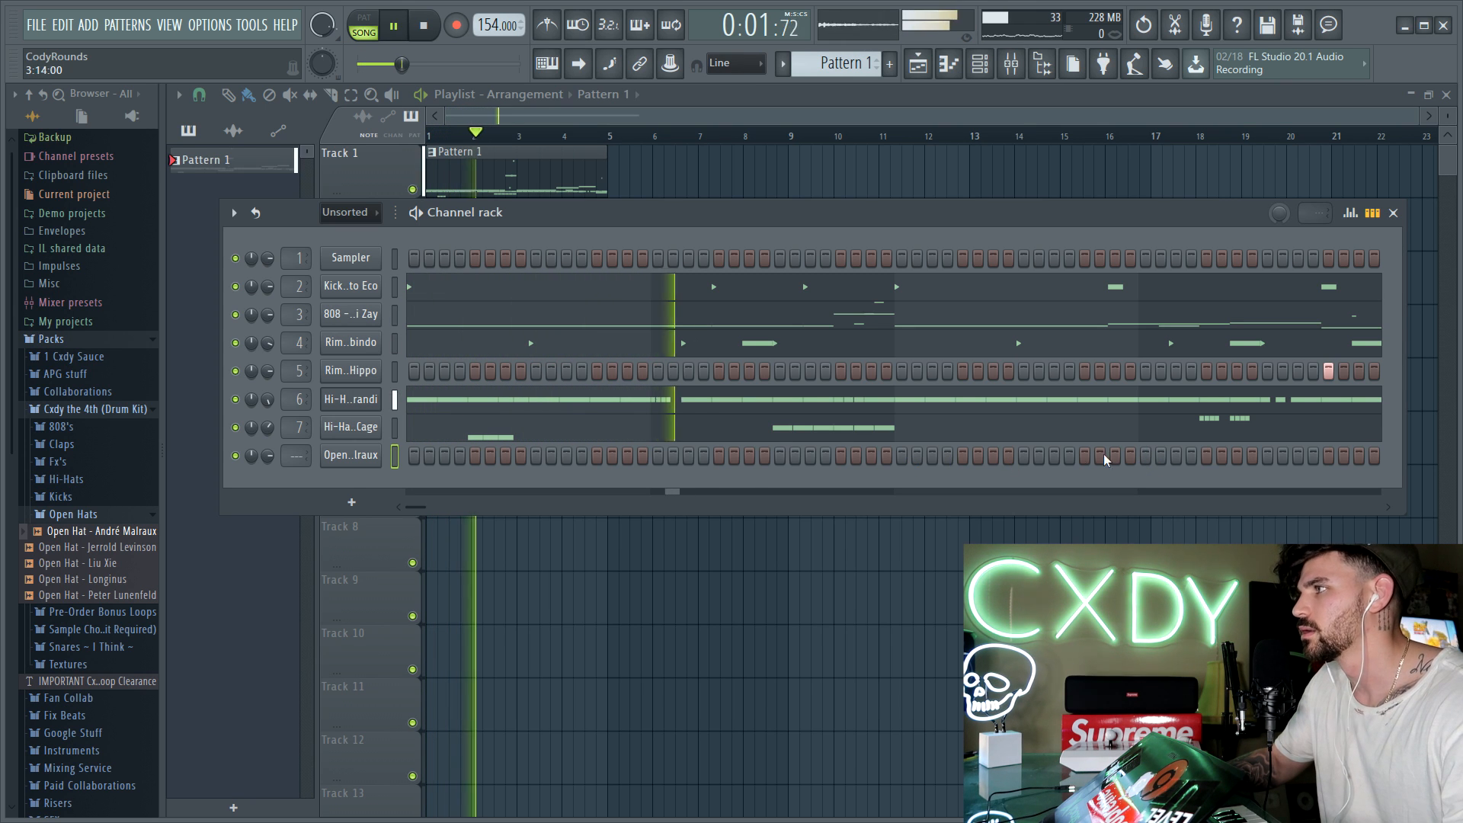
left_click(1145, 455)
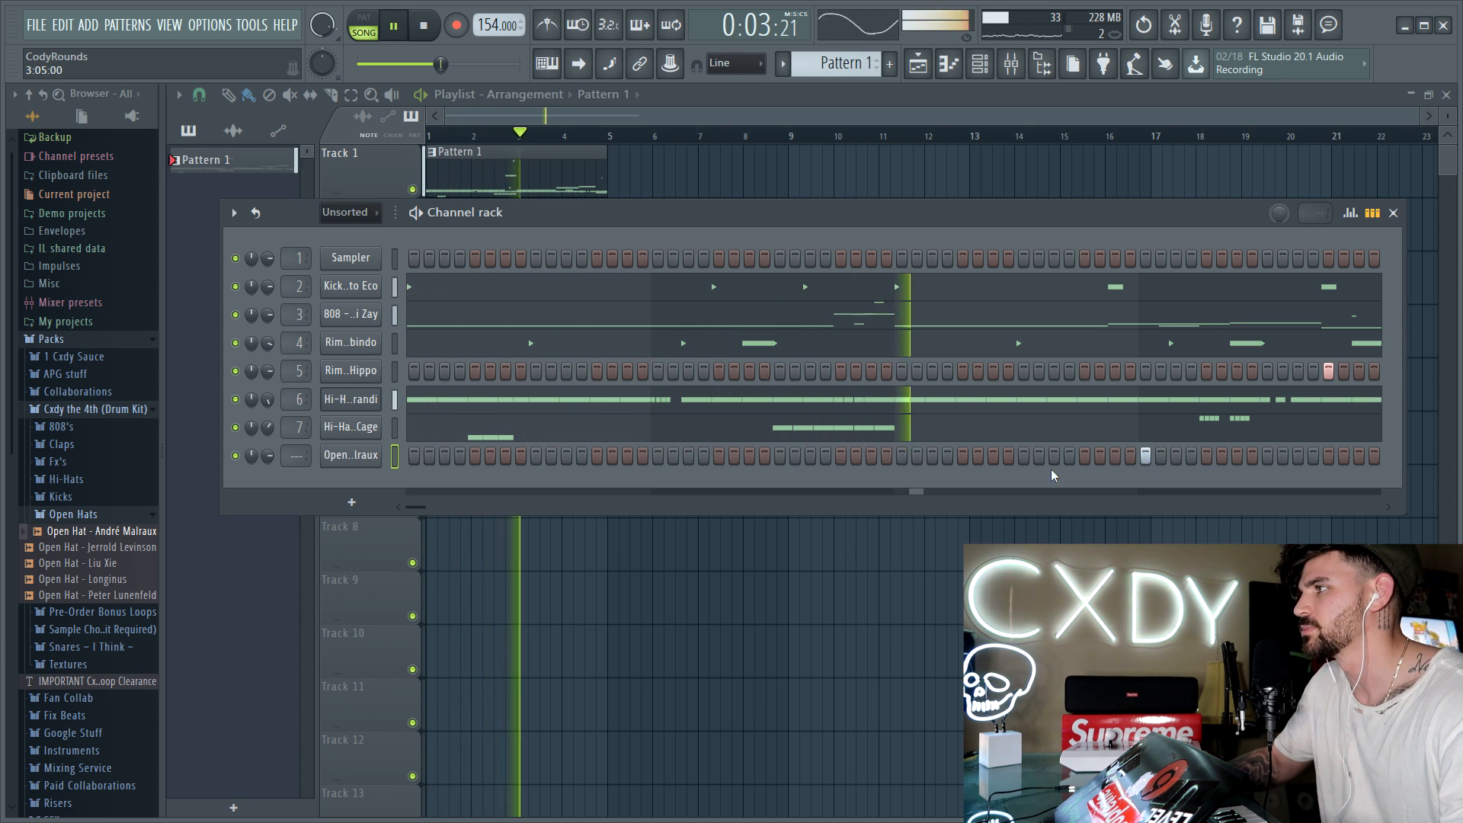
left_click(1146, 456)
left_click(1268, 456)
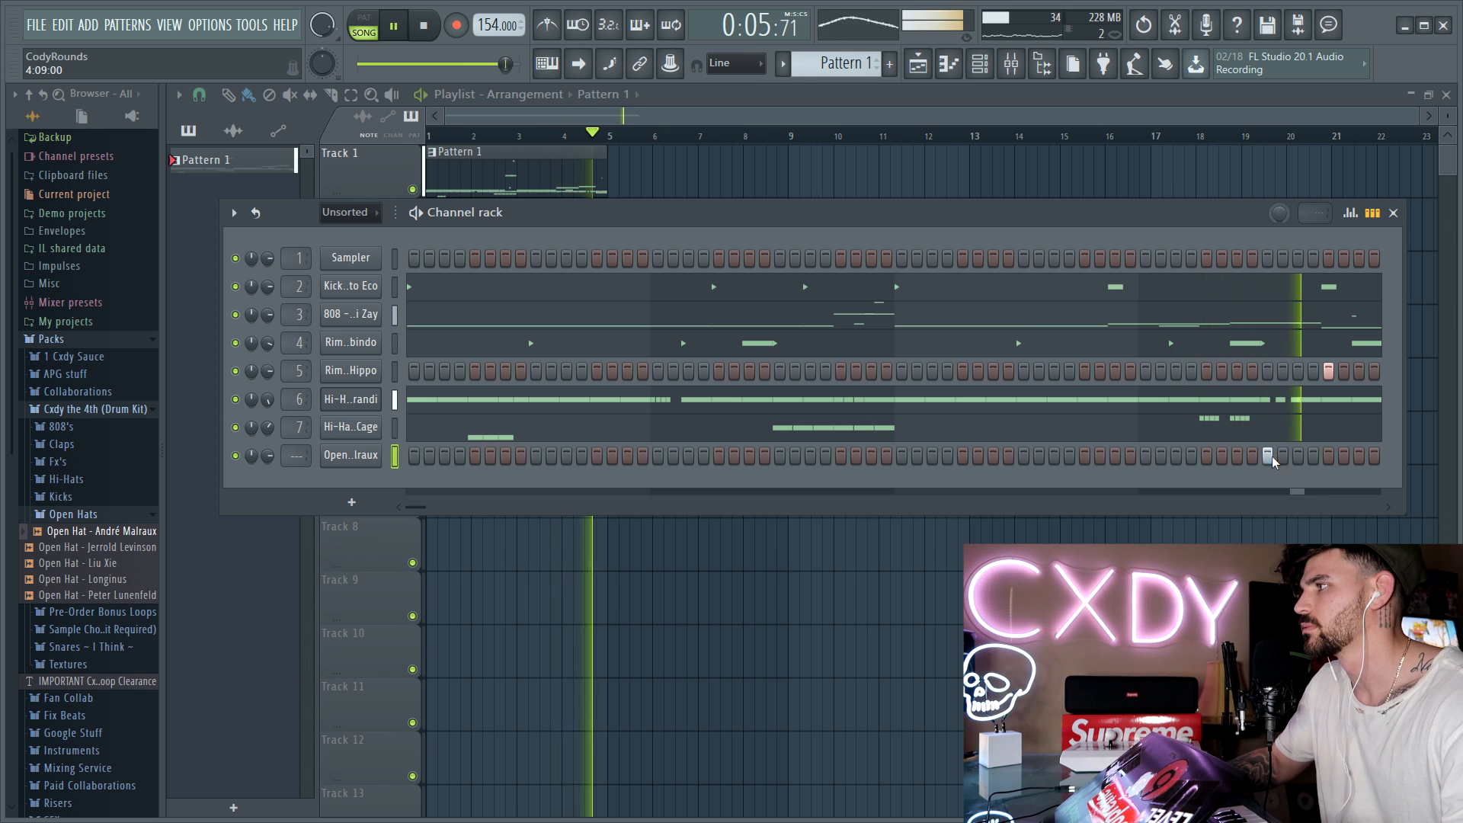
key("space")
Step: Adjust the time shift in the open hat channel's miscellaneous settings and return to the step sequence
left_click(341, 456)
left_click(1166, 478)
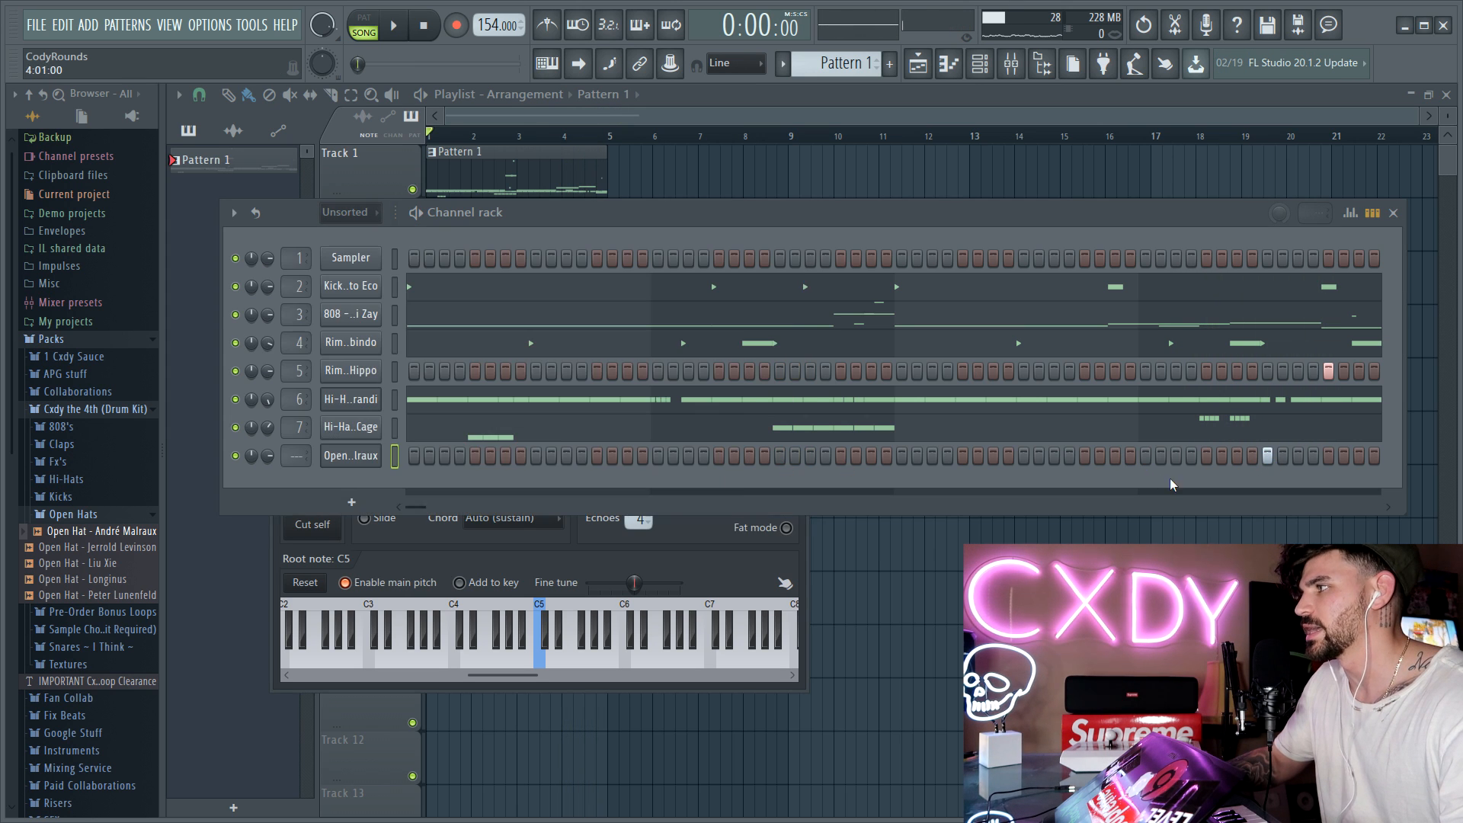
left_click(380, 455)
left_click_drag(634, 370, 634, 336)
left_click(1017, 477)
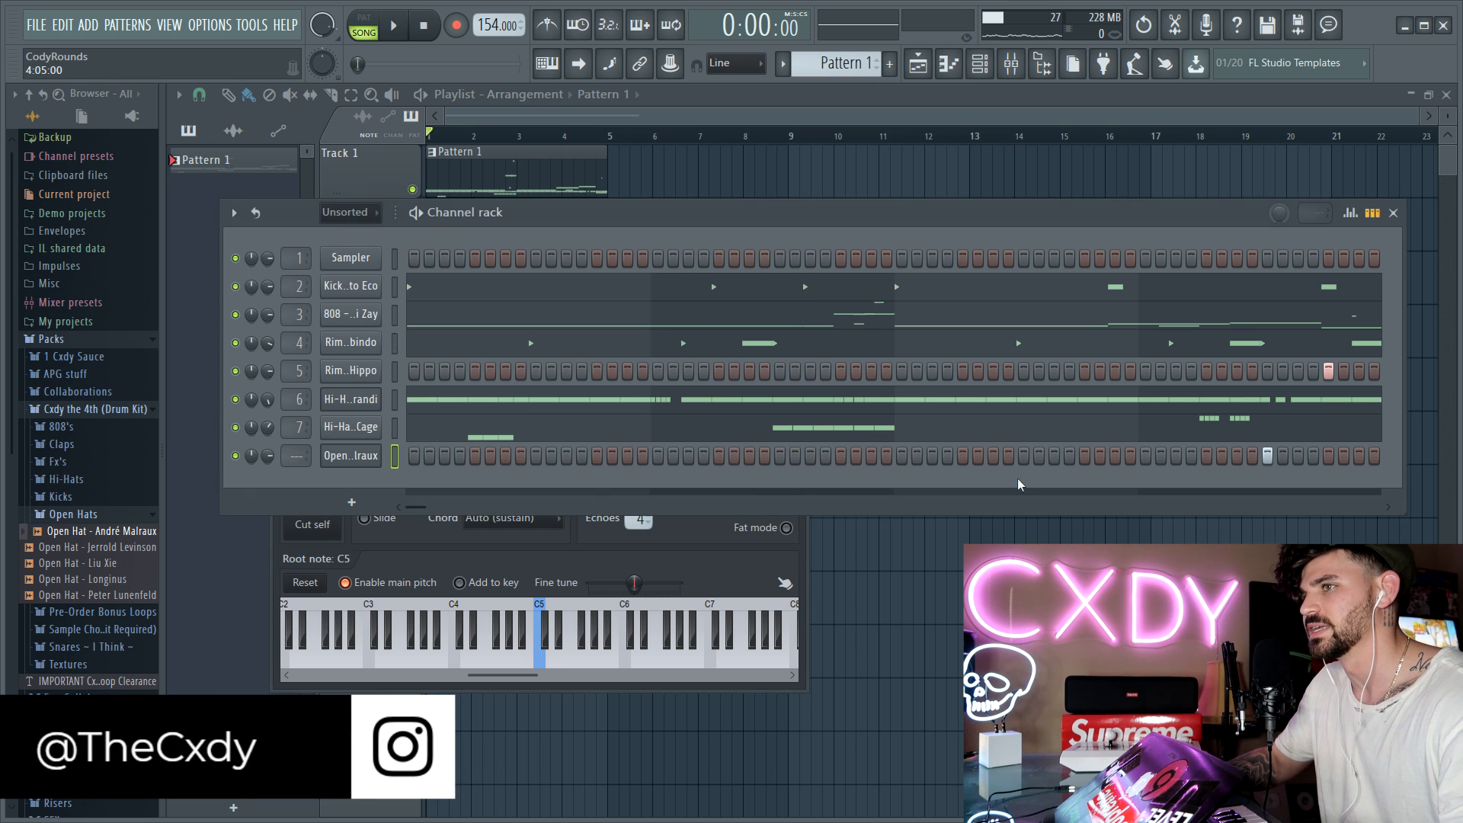
Step: Enable Cut itself for the open hat channel and play the second half of the pattern
right_click(333, 459)
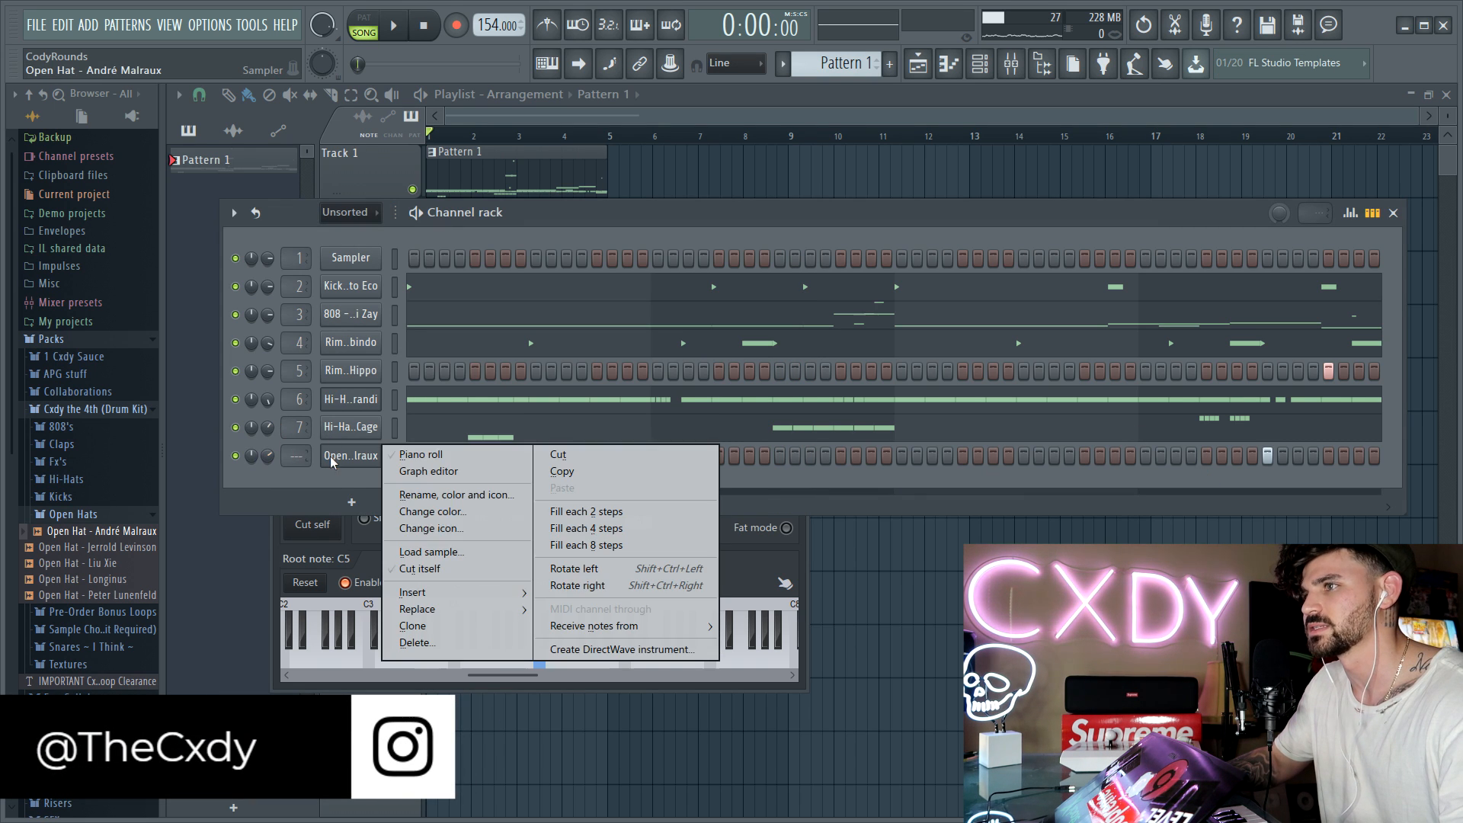
left_click(412, 571)
key("space")
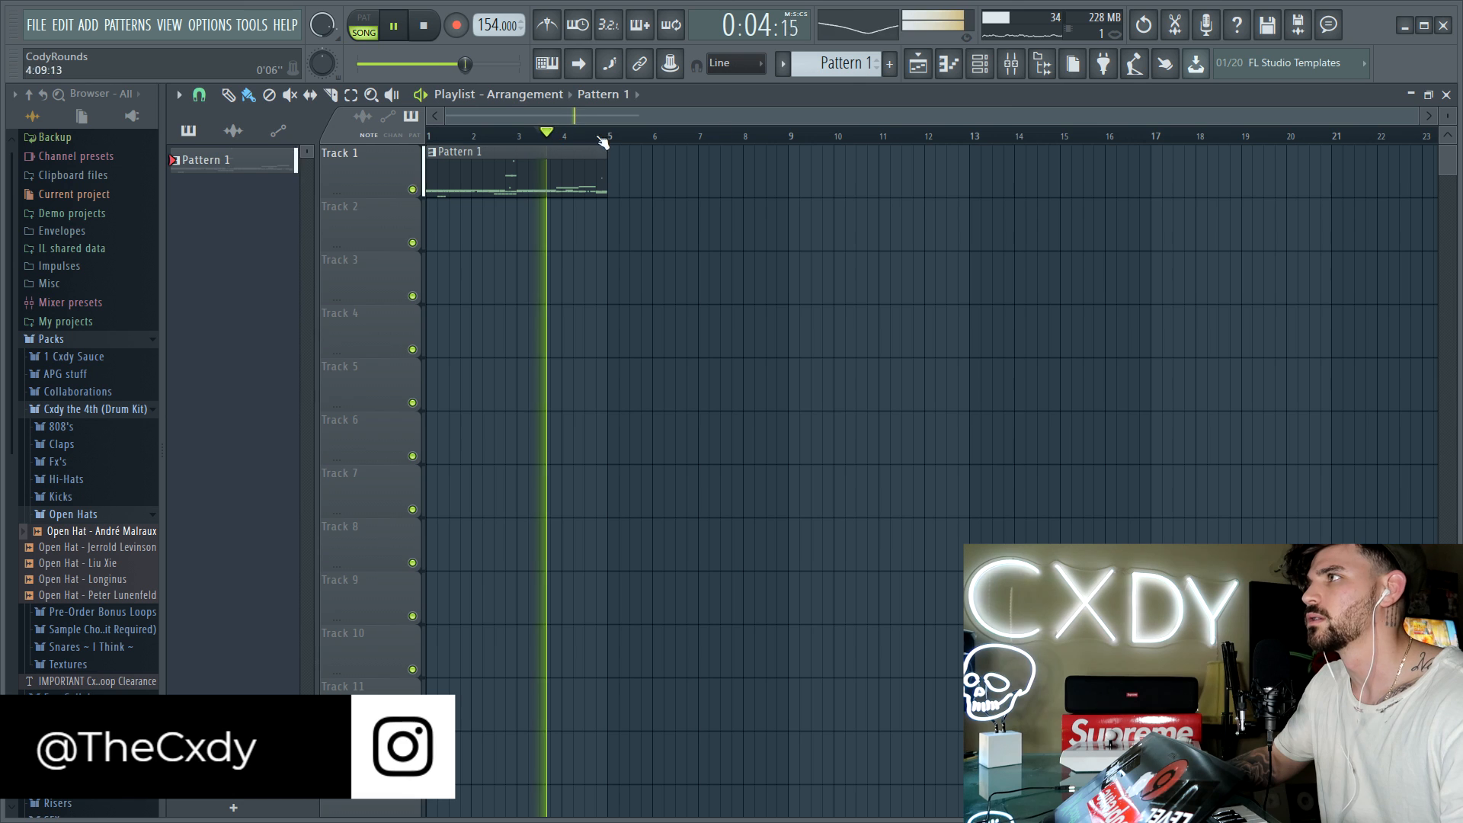
key("F6")
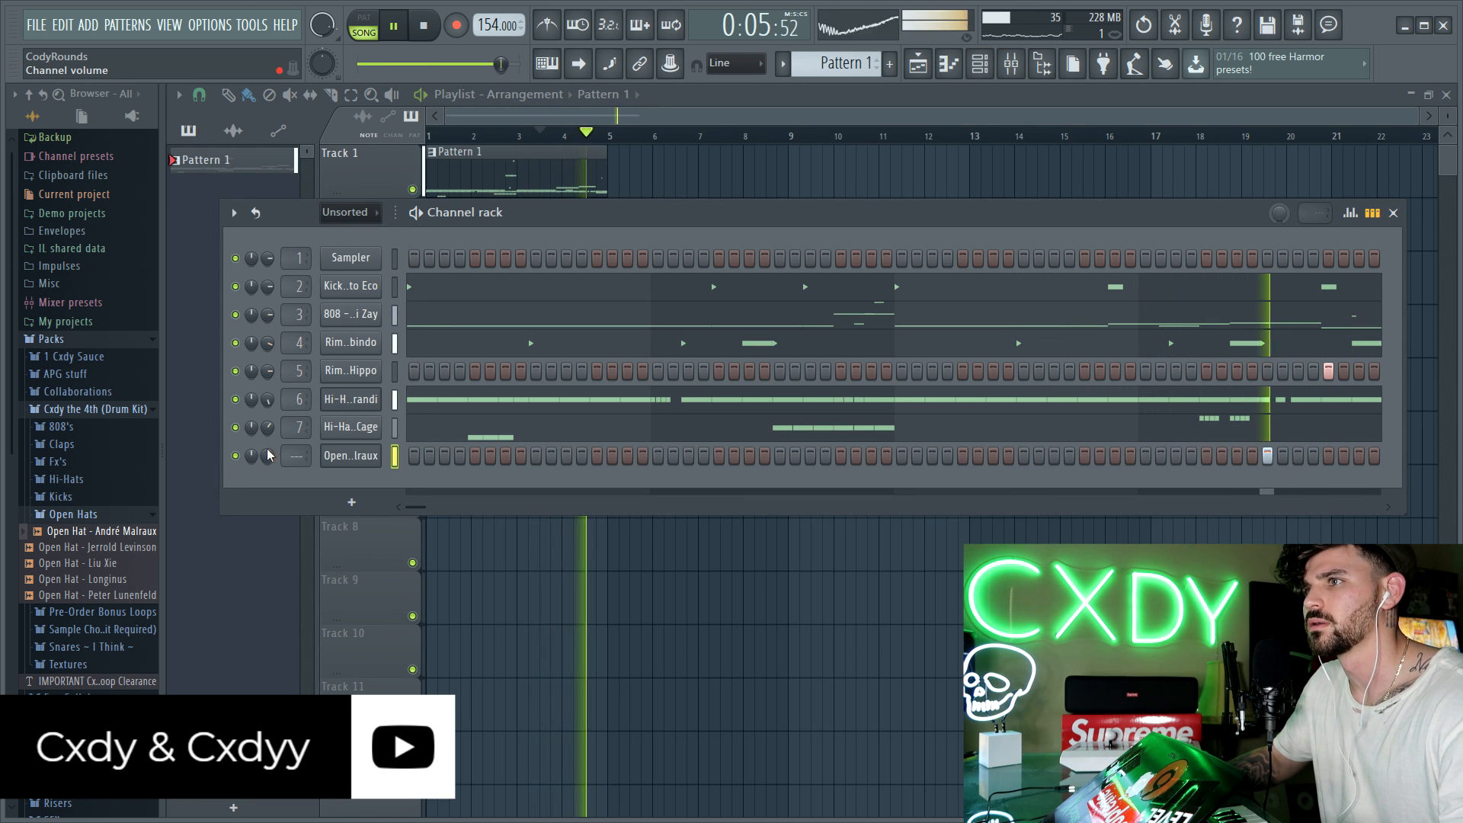
Step: Adjust the channel volumes of the open hat and the channel 4 rim snare, checking the balance in playback
key("space")
key("space")
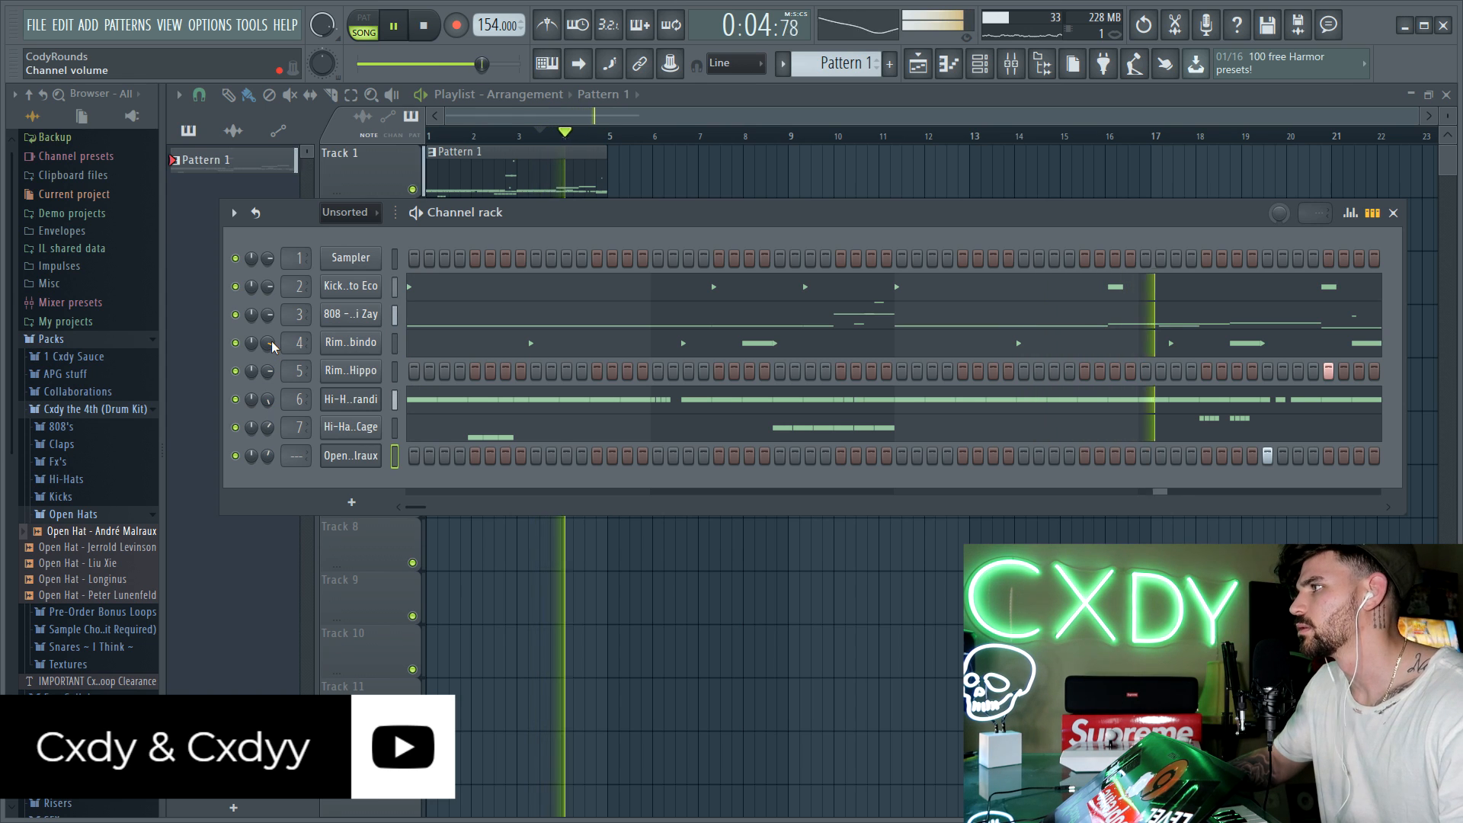
key("space")
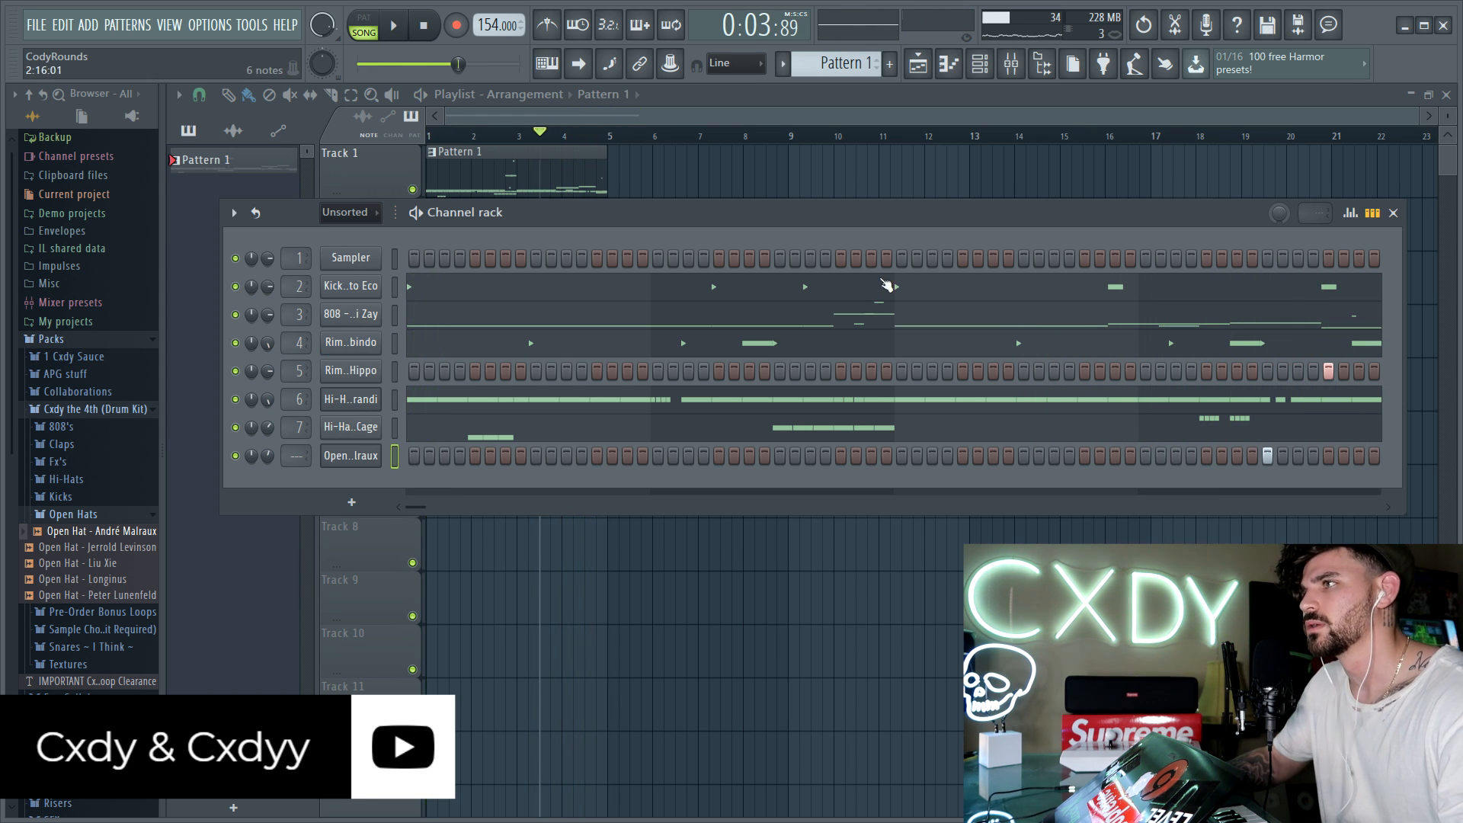
key("F6")
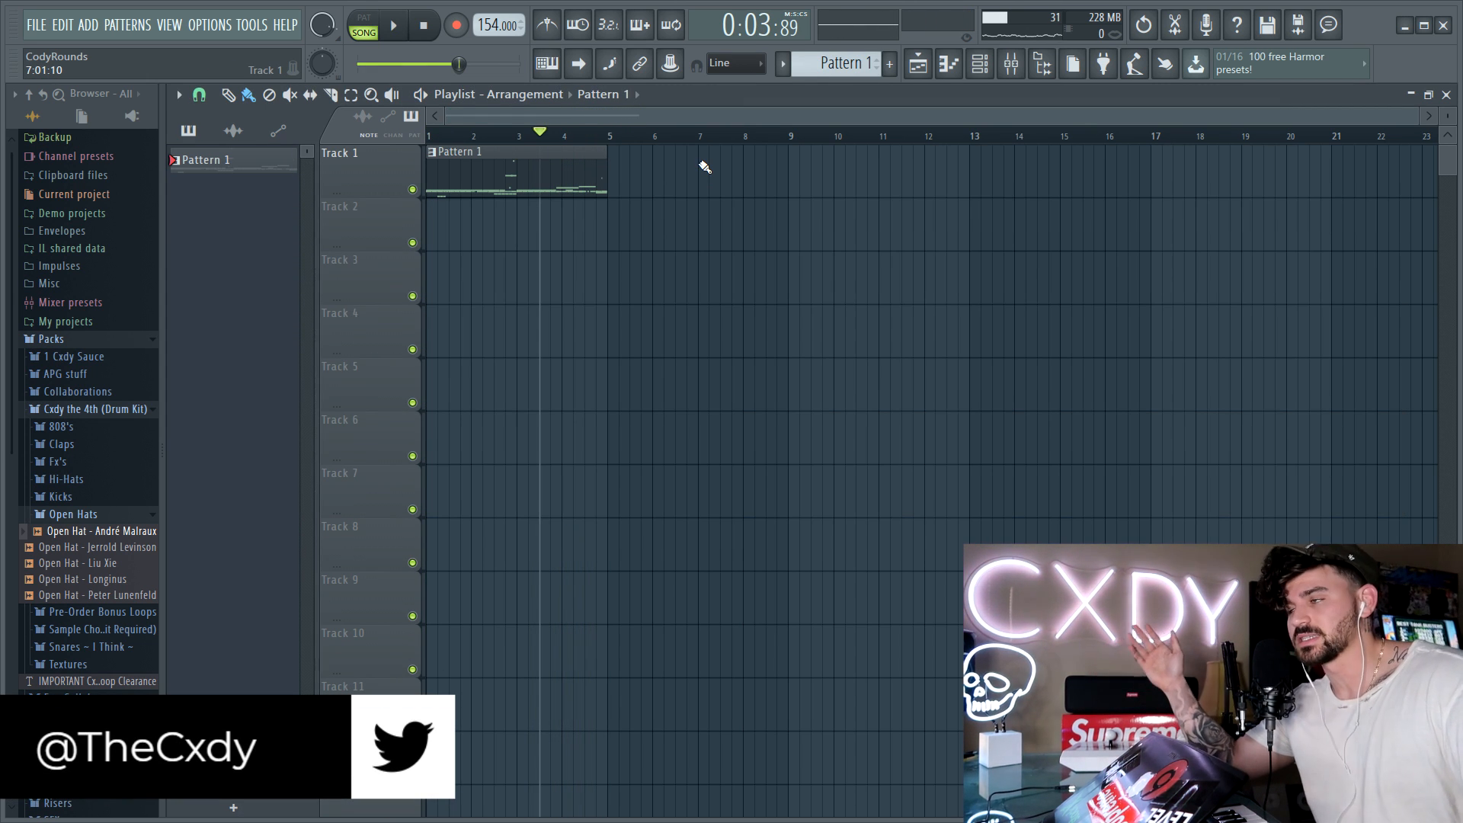